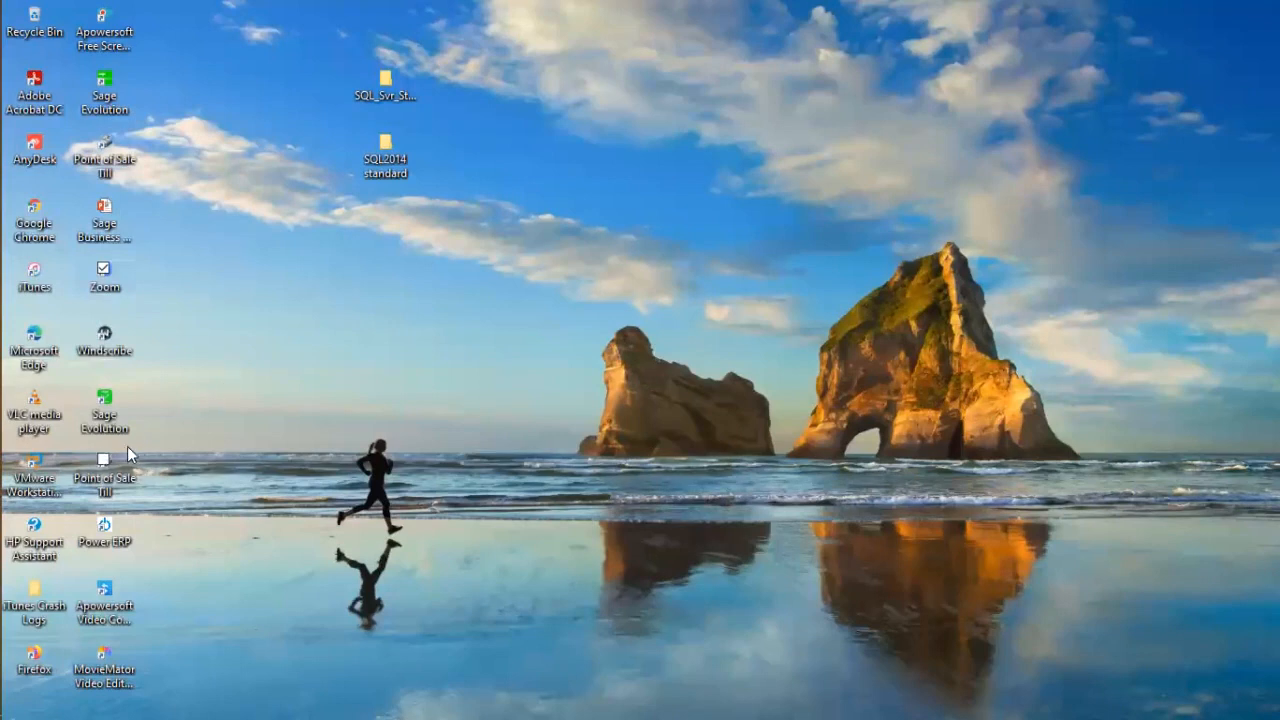
Step: Open Sage Evolution and log in to Training Database as Admin with the account password, dismissing the startup message
double_click(106, 412)
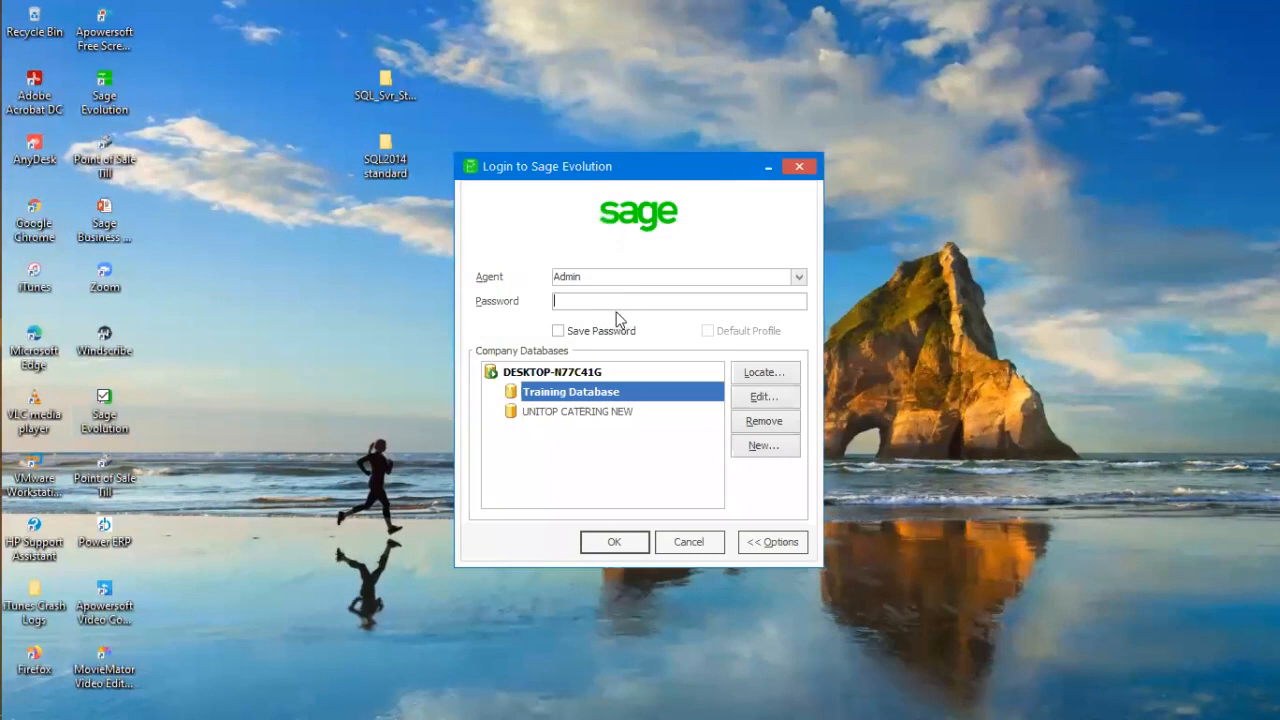
text(*****)
key(Return)
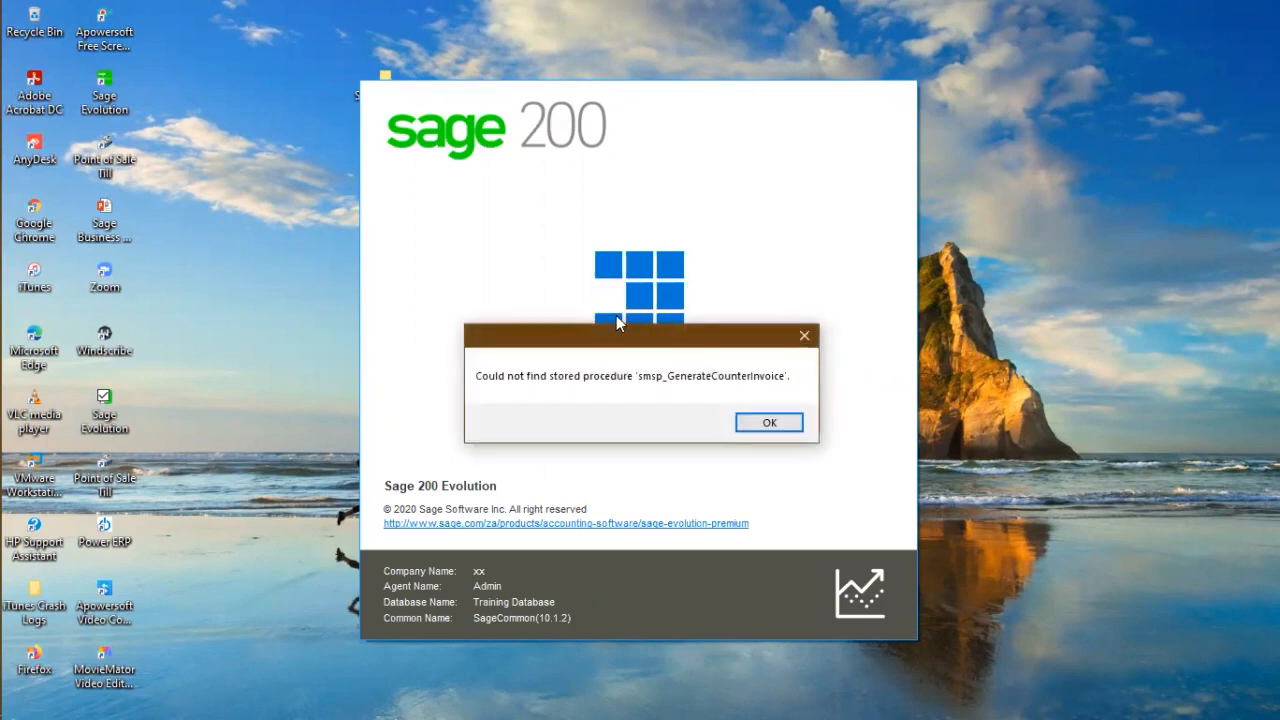
key(Return)
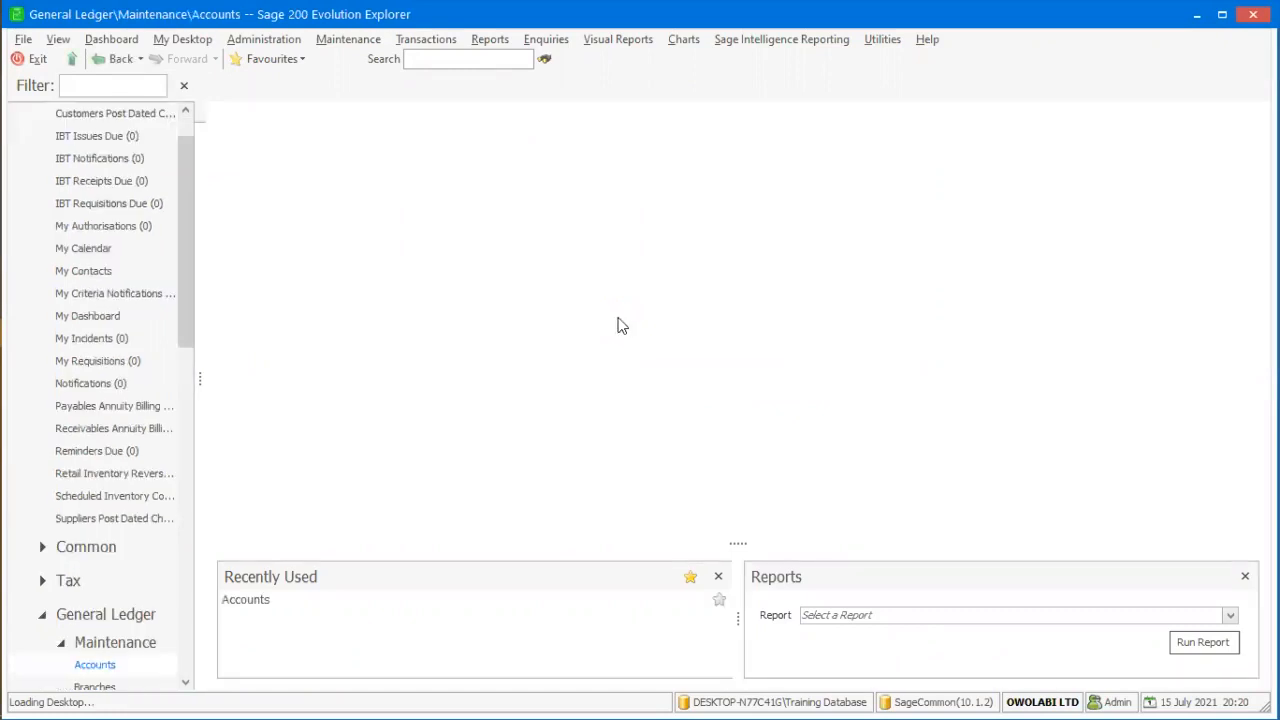
Step: Look through the general ledger accounts and their types, with the list sorted by account type
scroll(719, 347, down, 2)
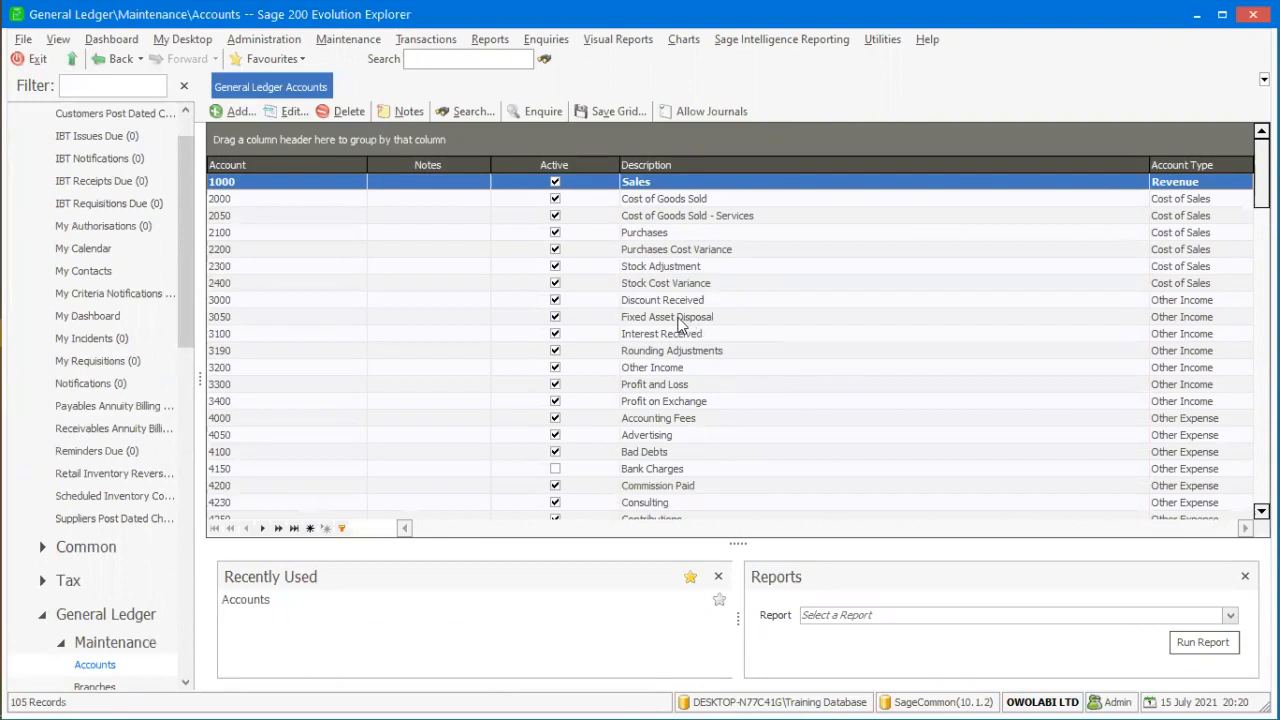
scroll(676, 410, down, 5)
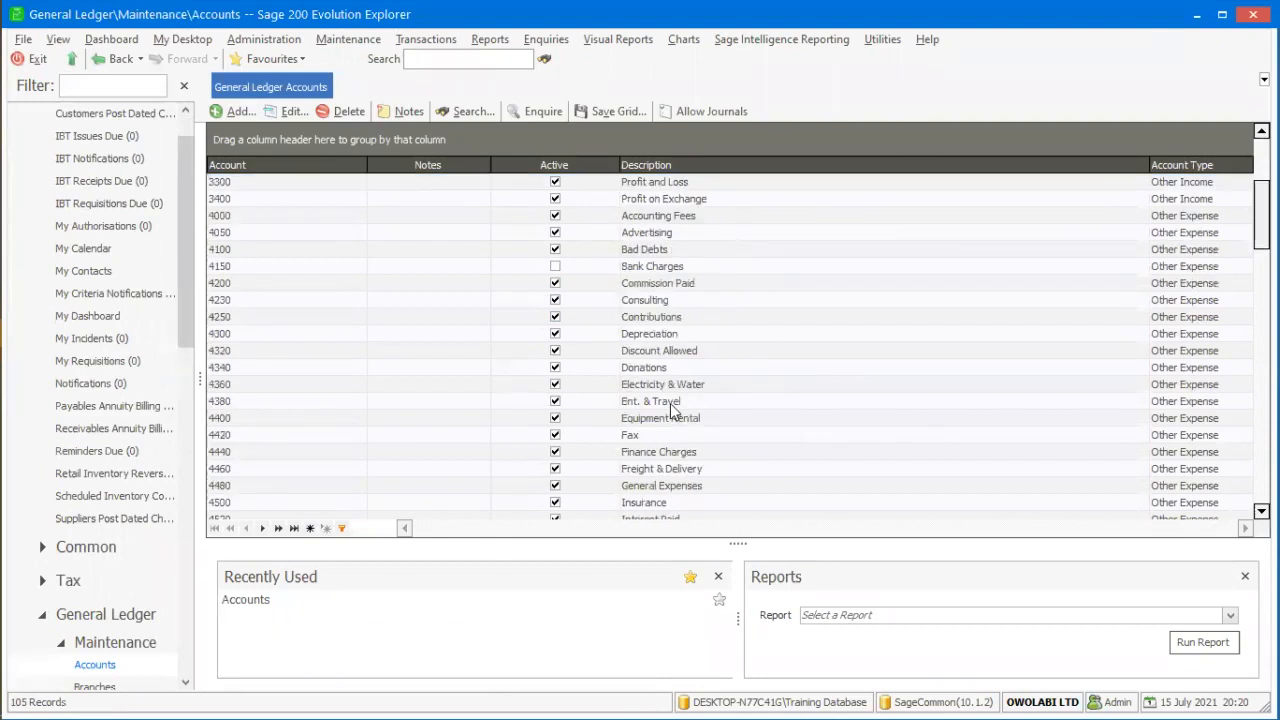
scroll(672, 408, down, 9)
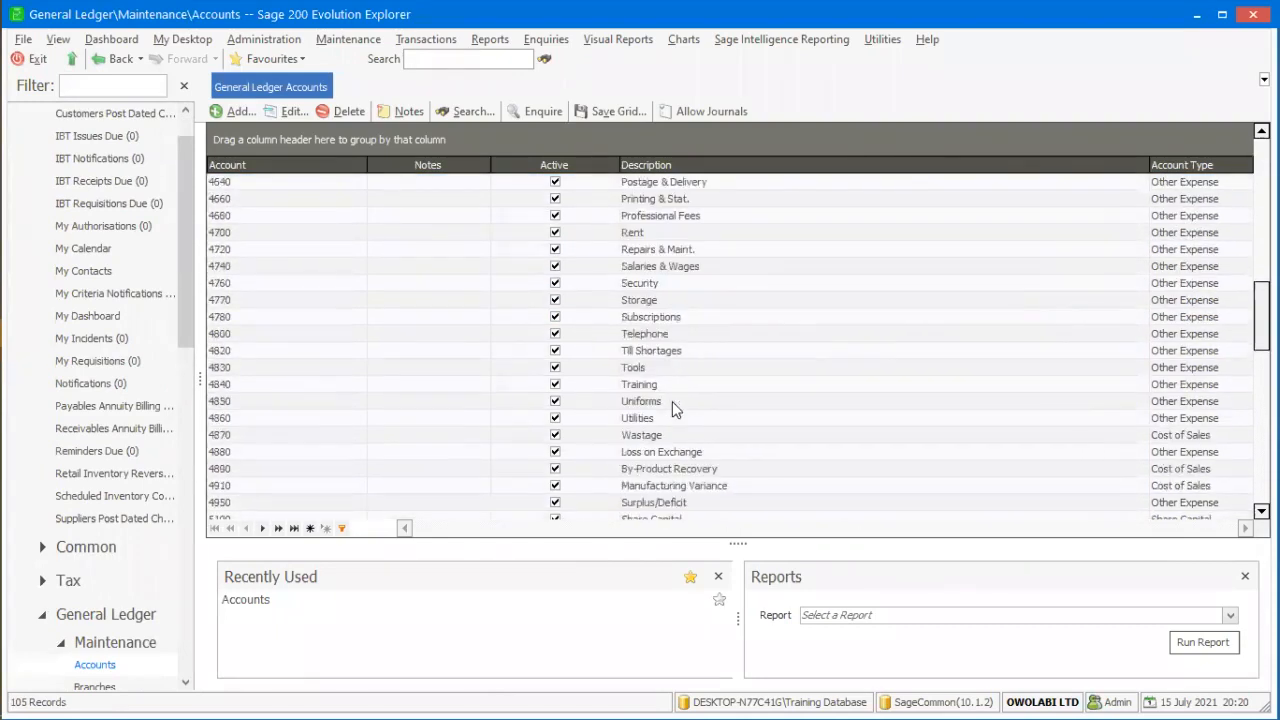
scroll(672, 408, down, 2)
scroll(674, 409, up, 12)
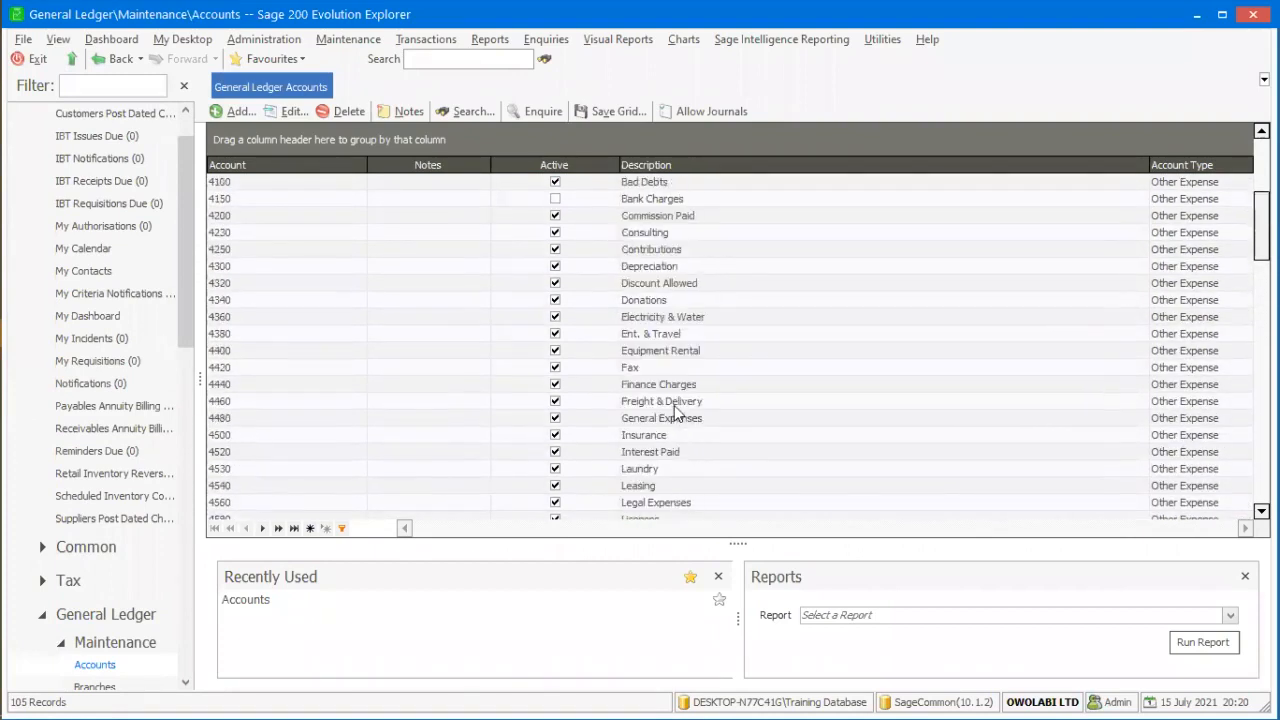
scroll(676, 410, up, 3)
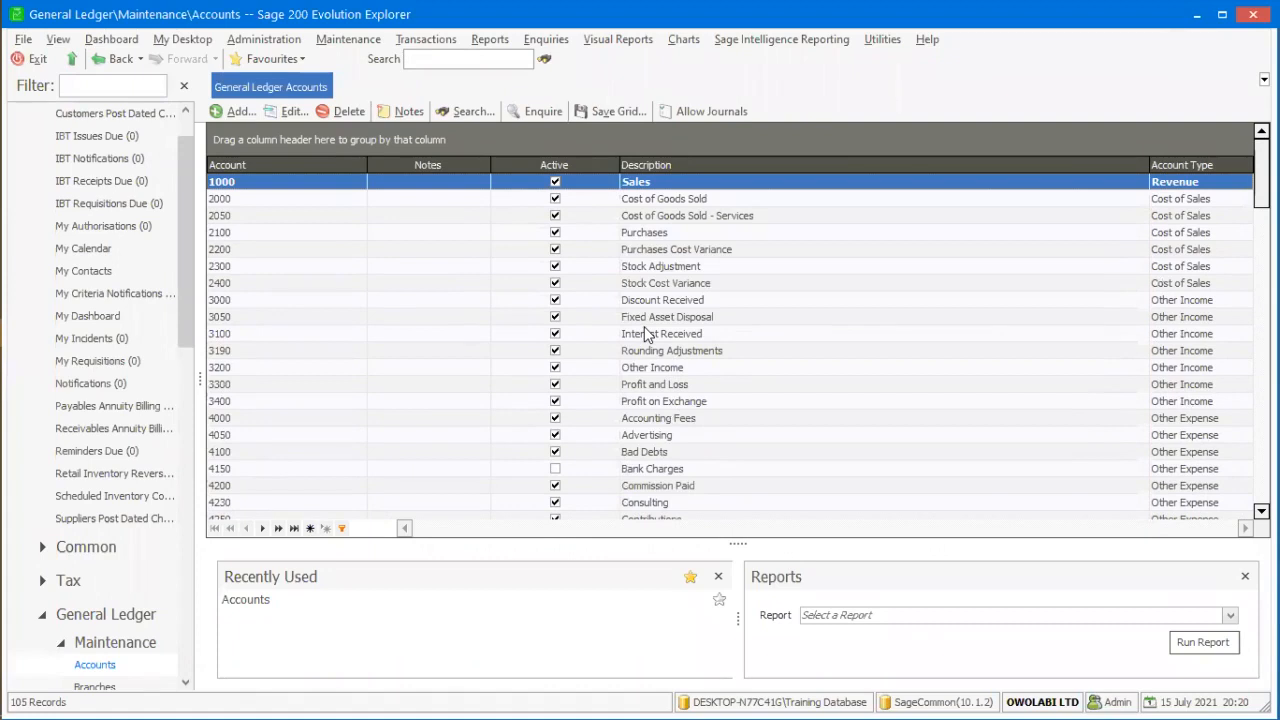
scroll(647, 336, down, 4)
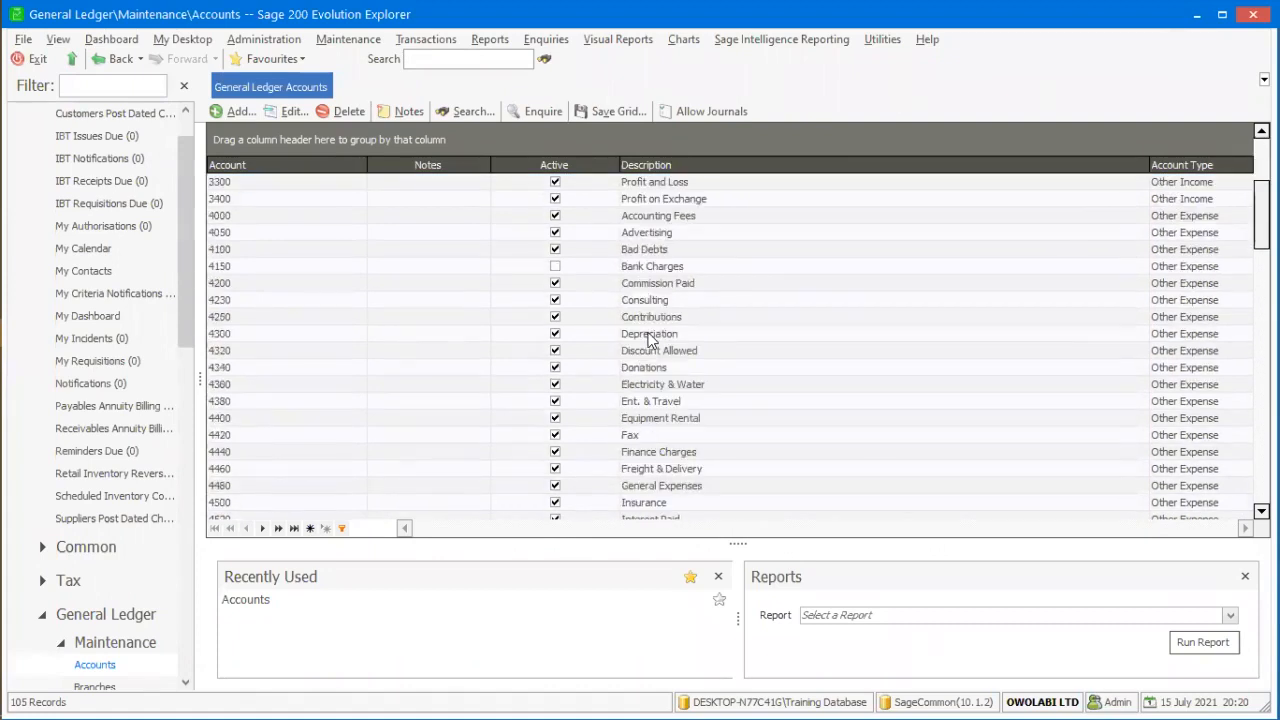
scroll(647, 336, down, 3)
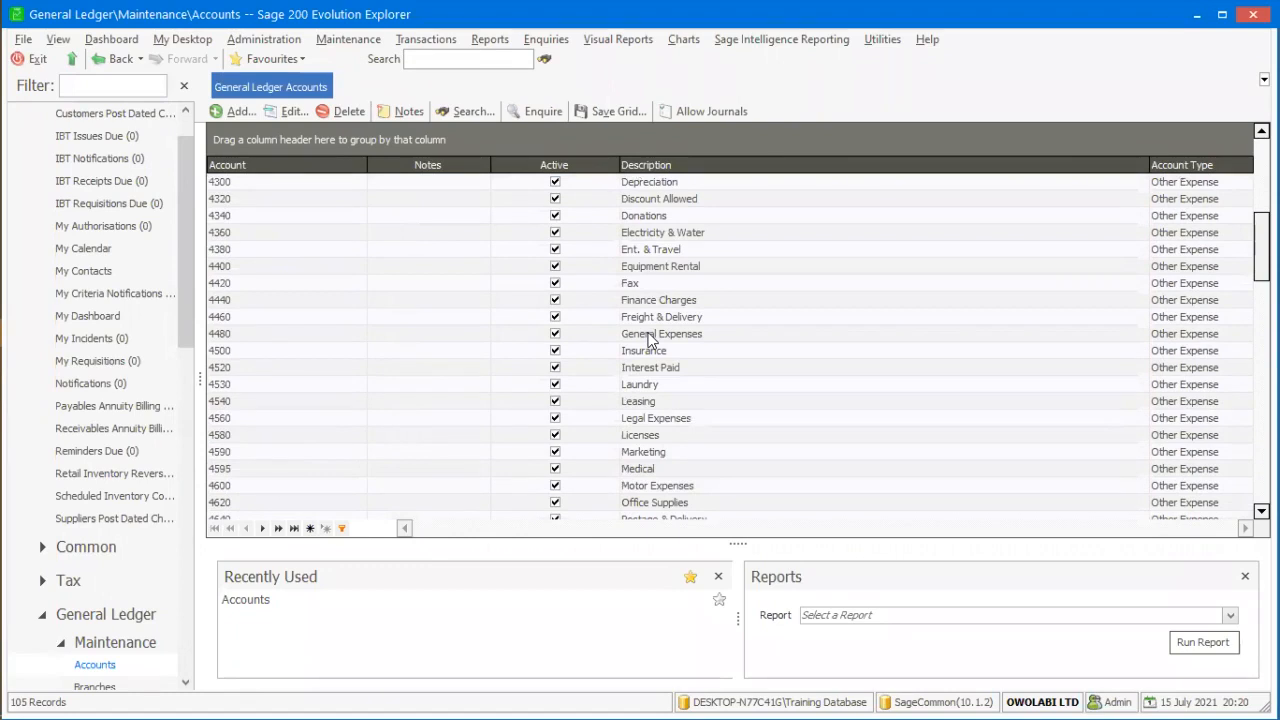
scroll(647, 338, up, 7)
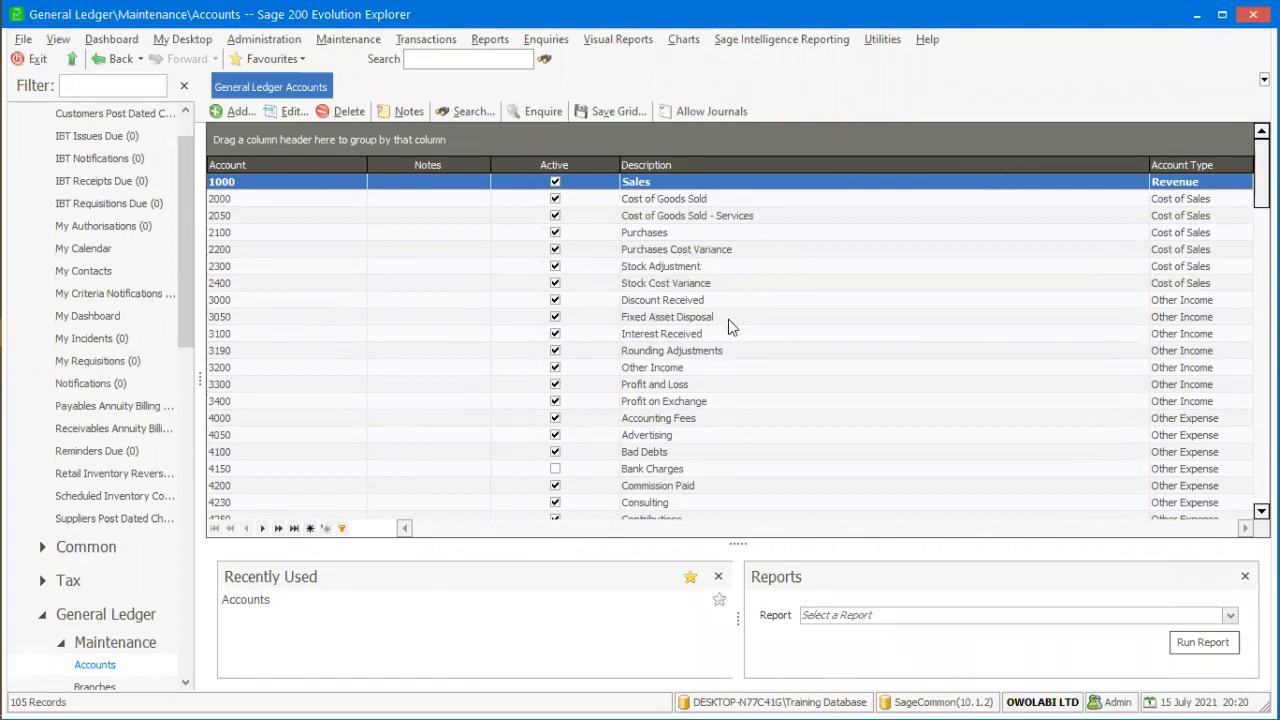
scroll(728, 319, down, 6)
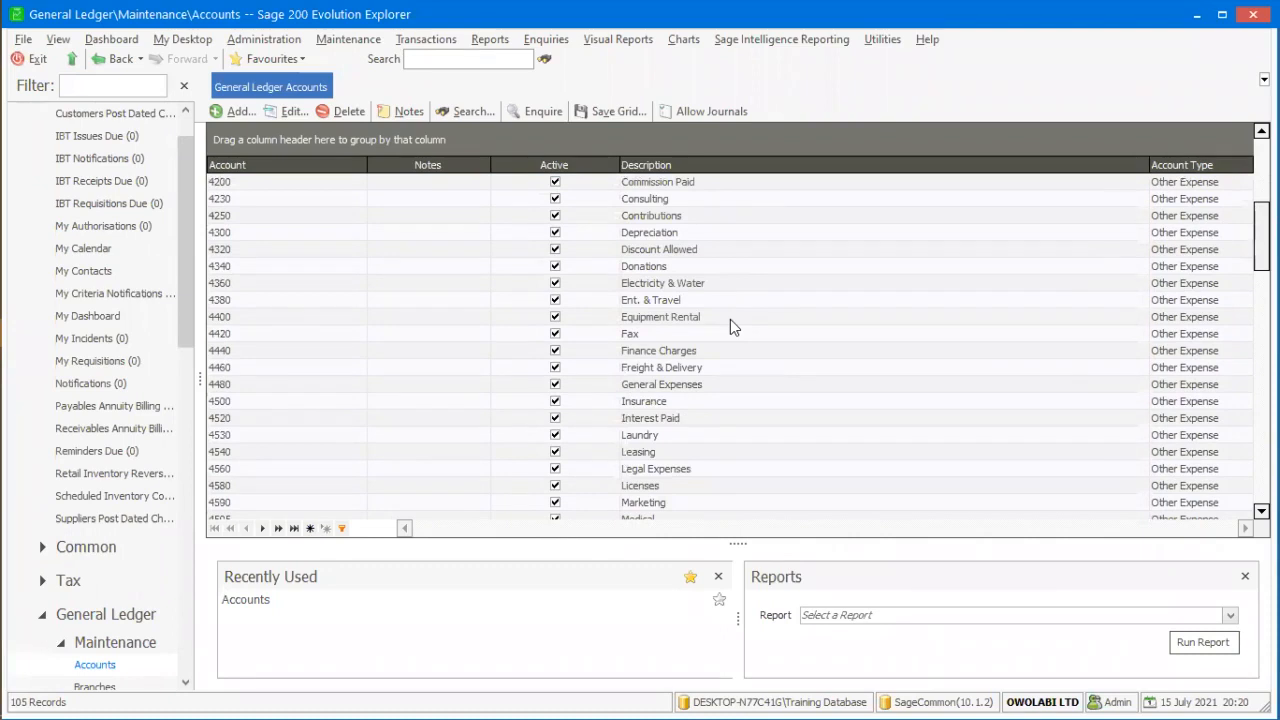
scroll(730, 319, down, 6)
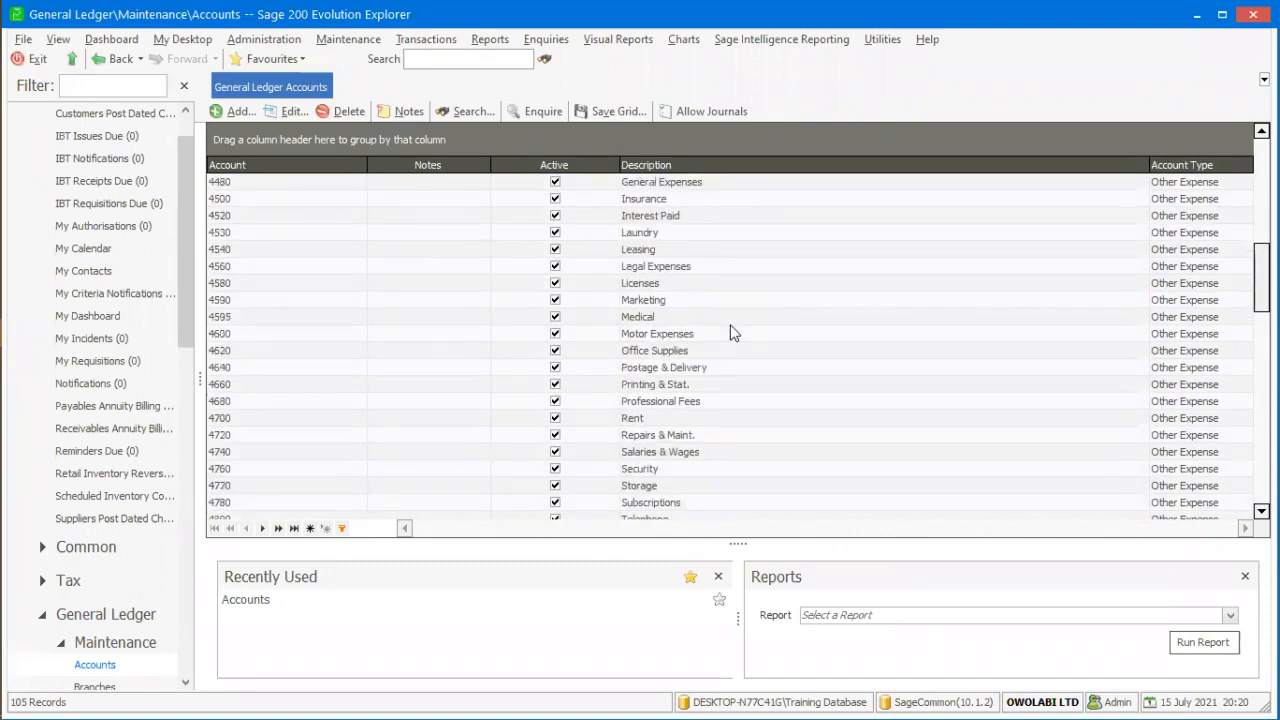
scroll(730, 337, down, 4)
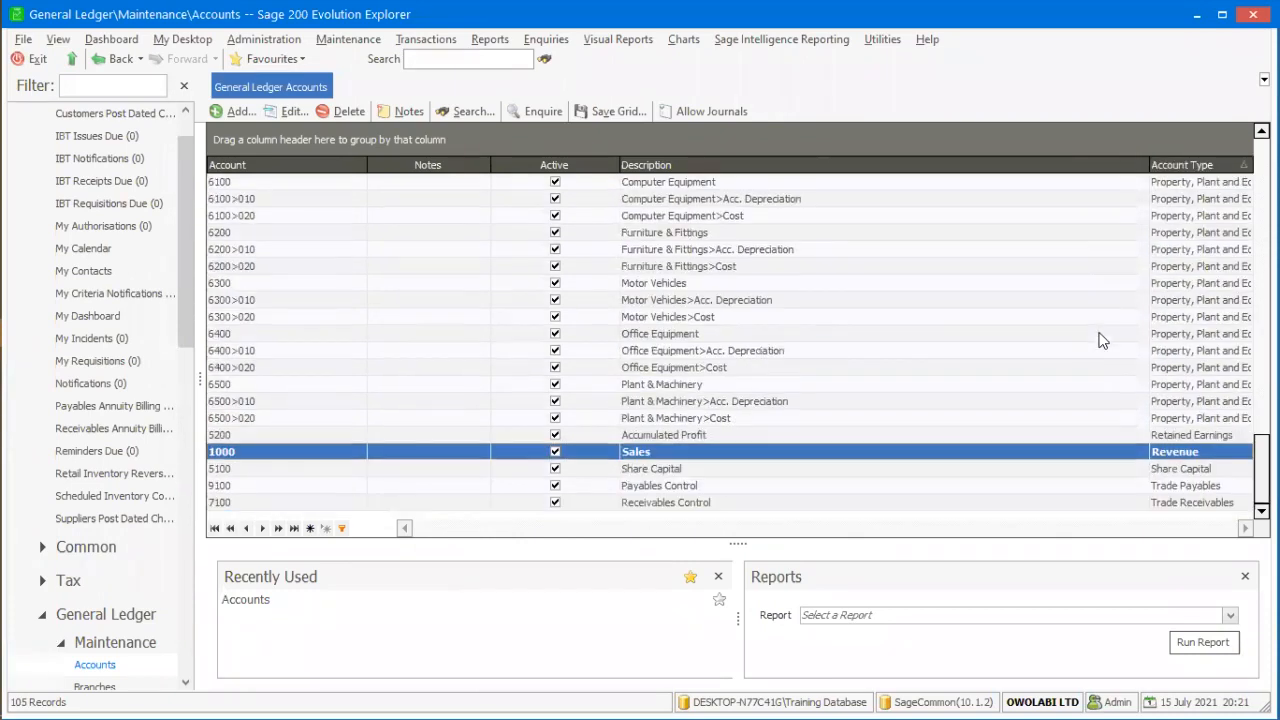
scroll(1082, 345, up, 5)
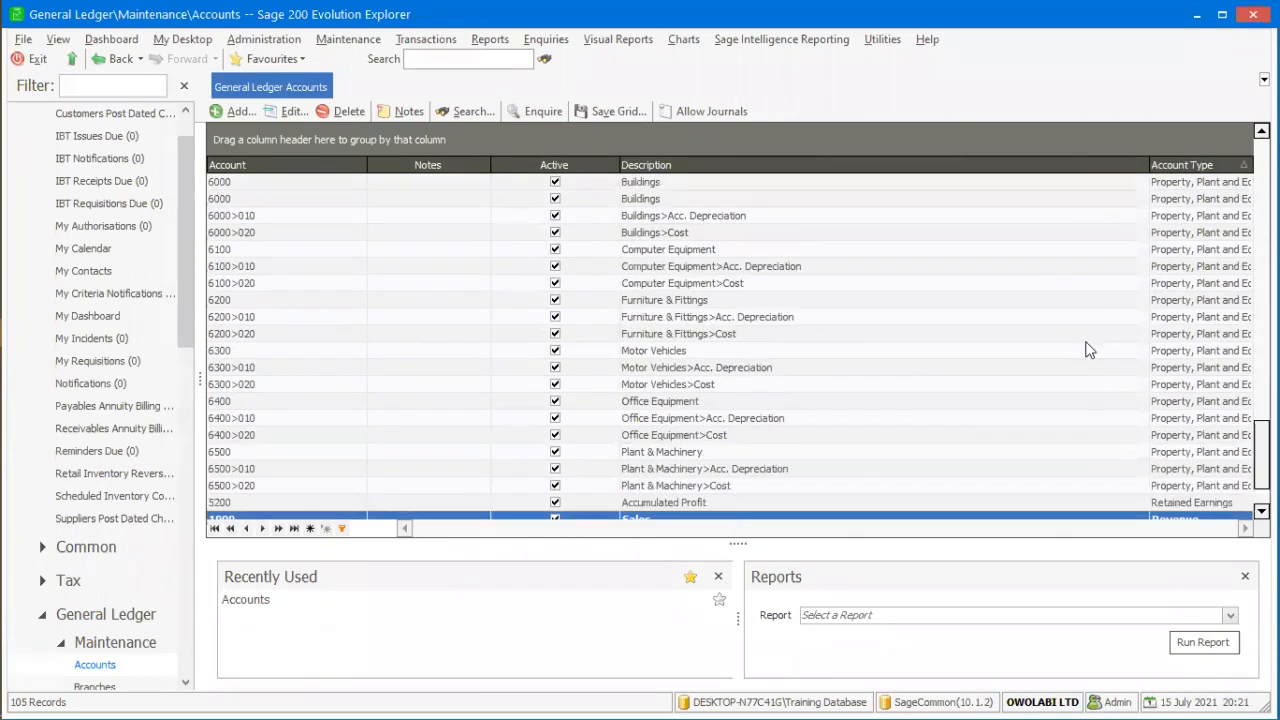
scroll(1093, 320, up, 15)
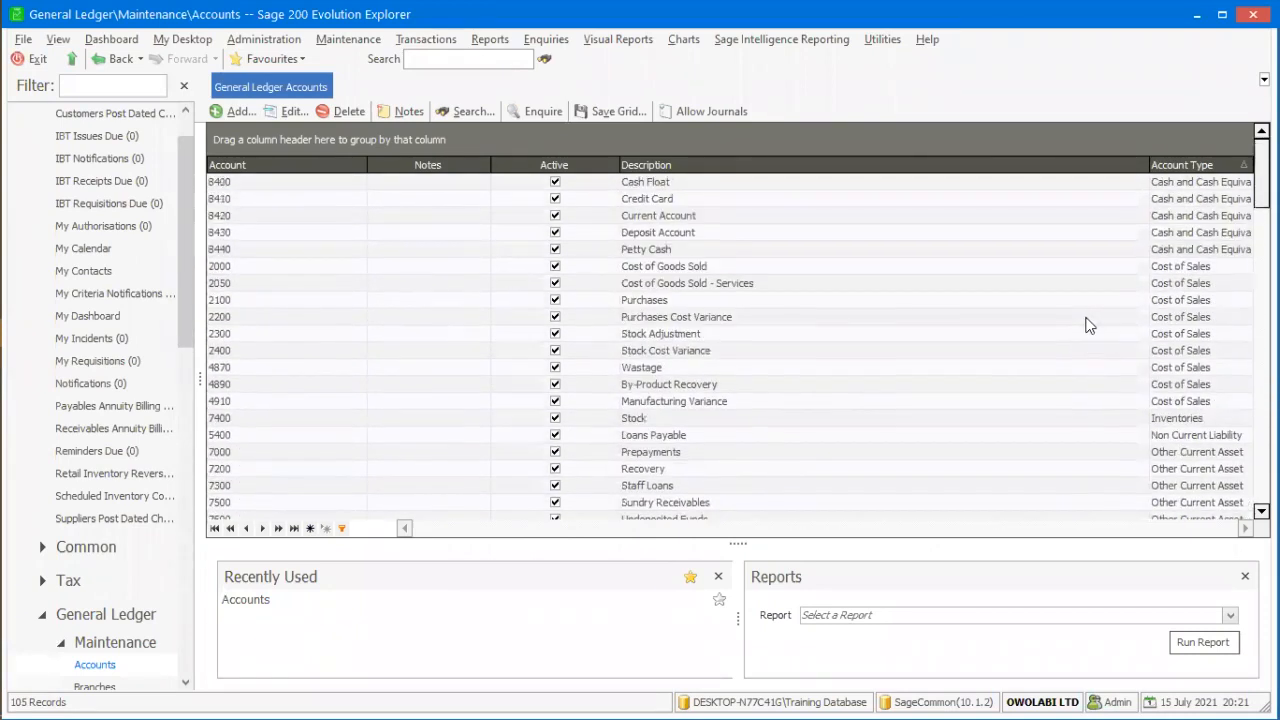
Step: Copy the Petty Cash ledger account and set the new account's code to 8450
click(740, 251)
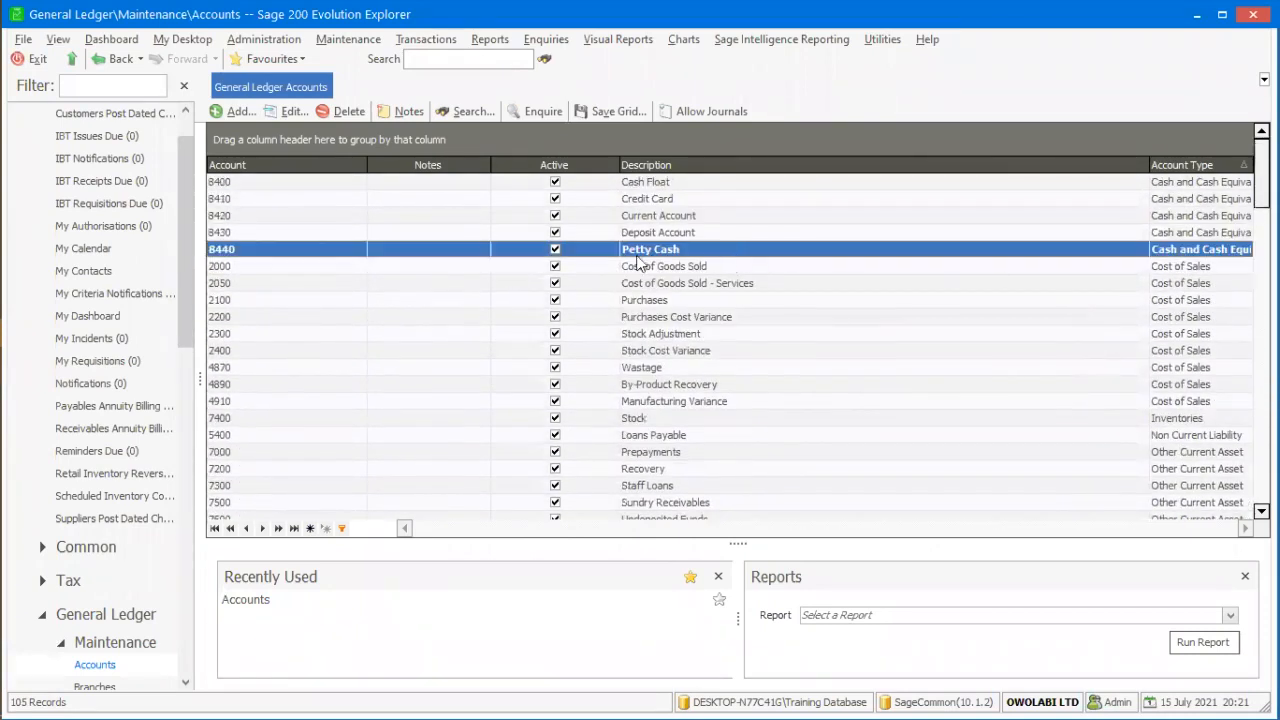
right_click(303, 245)
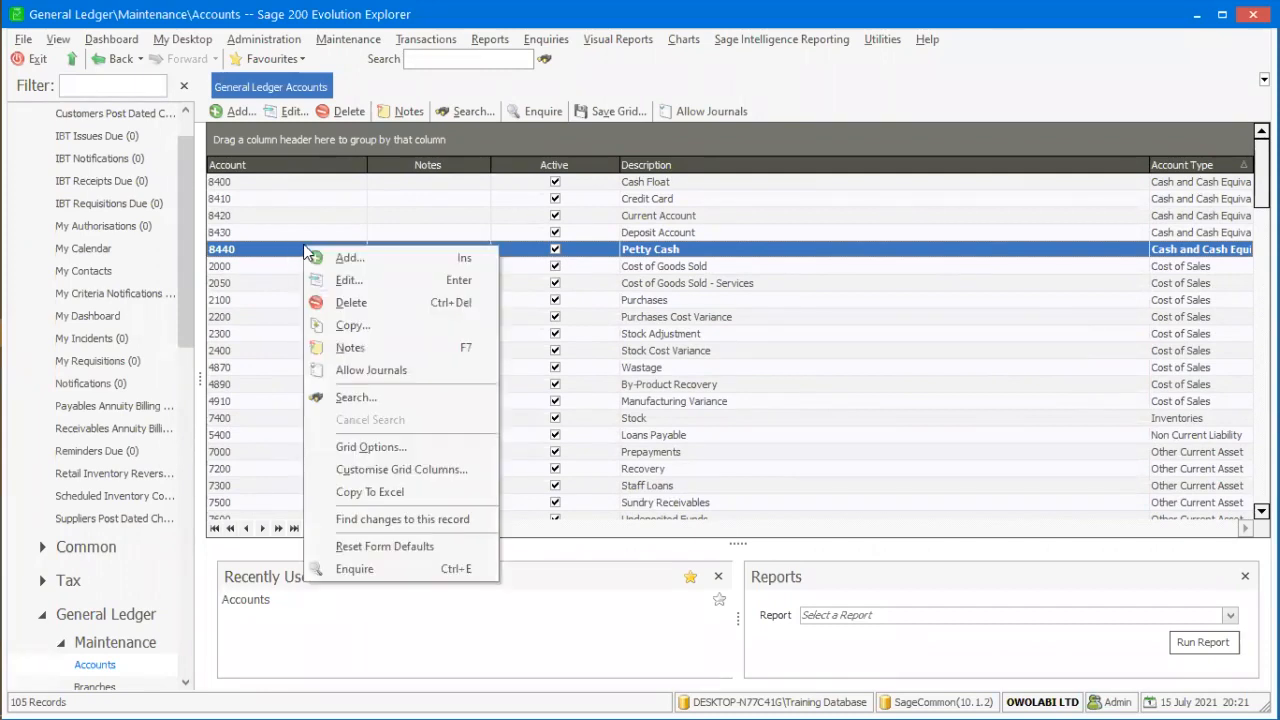
click(363, 312)
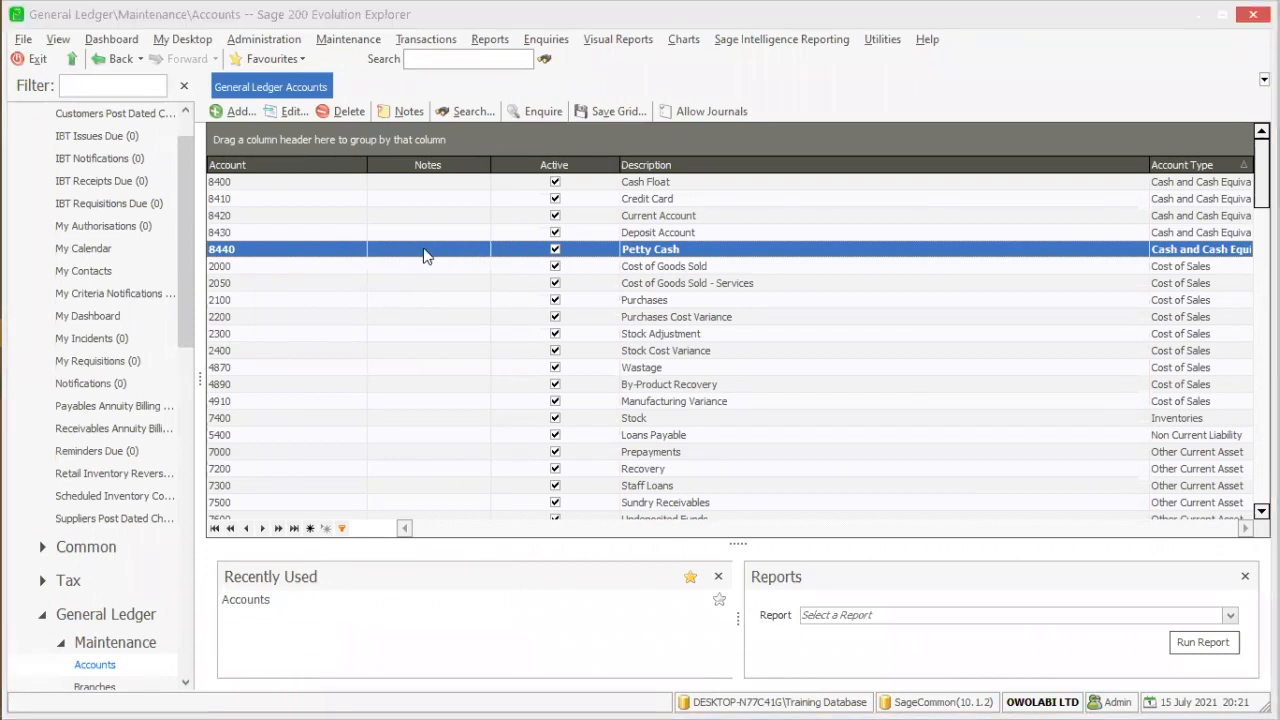
click(720, 192)
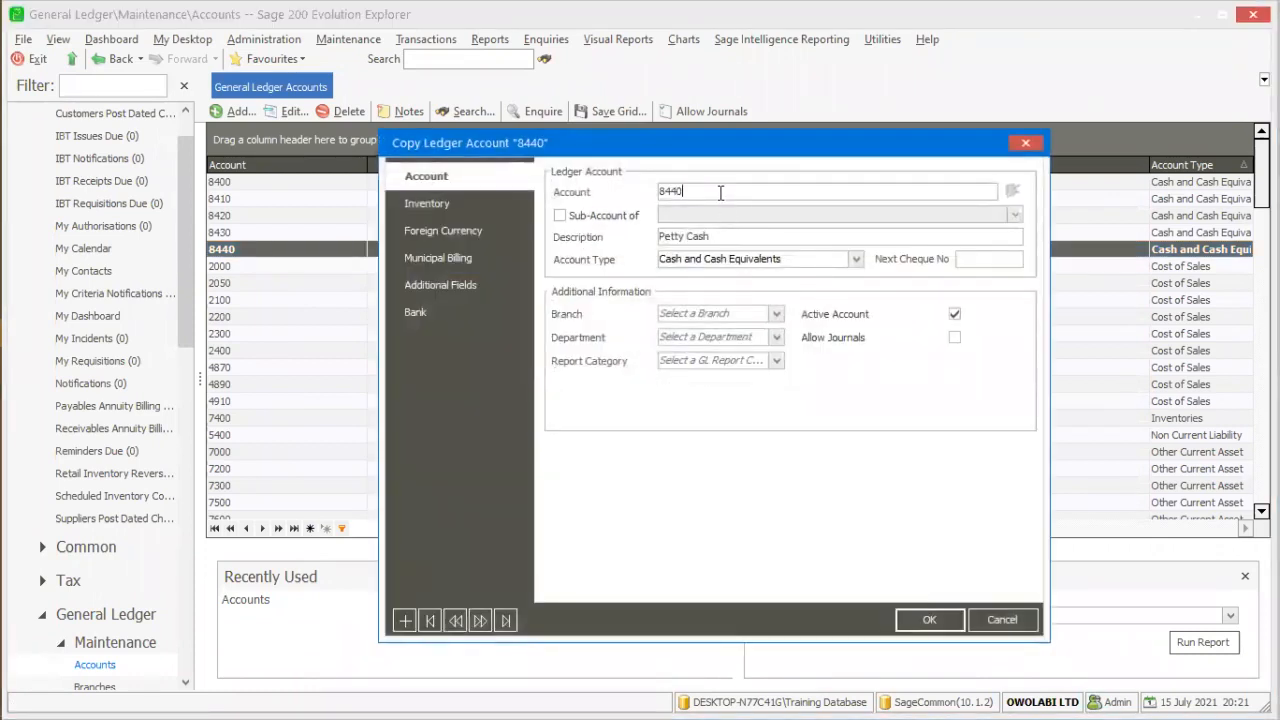
key(BackSpace)
key(BackSpace)
text(50)
key(Tab)
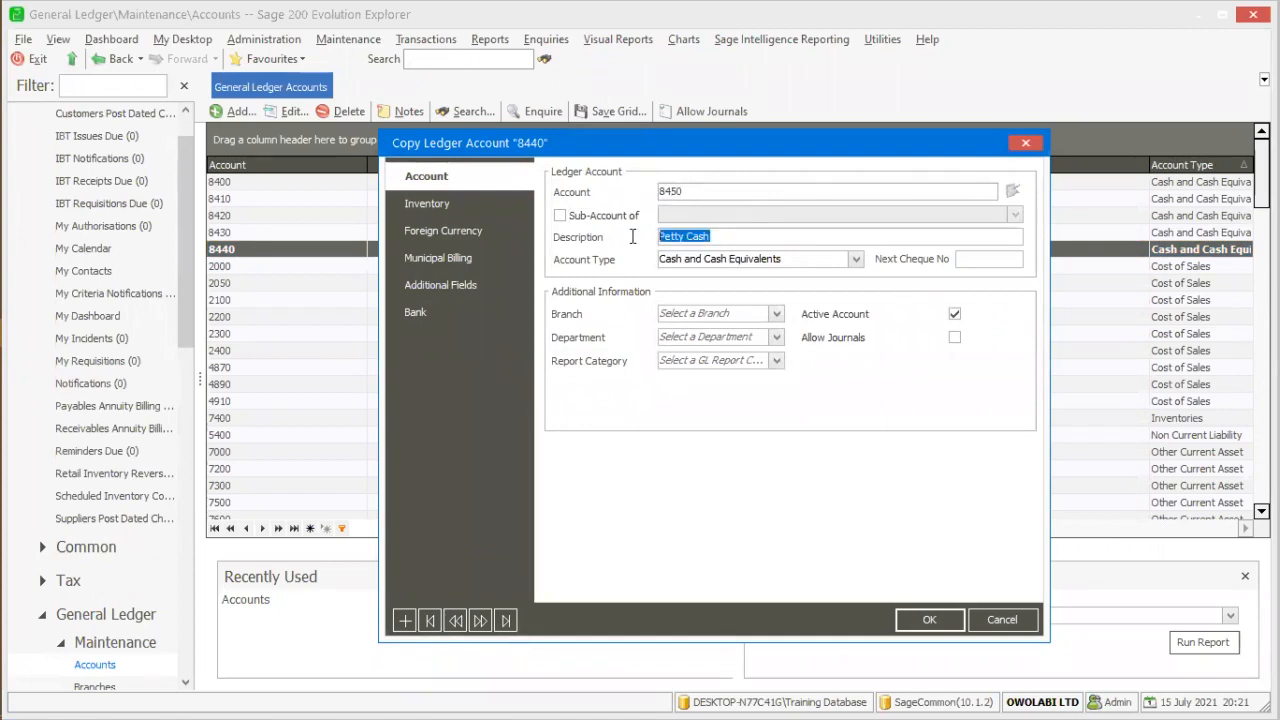
Step: Set the copied account's description to First Bank and save it
text(F)
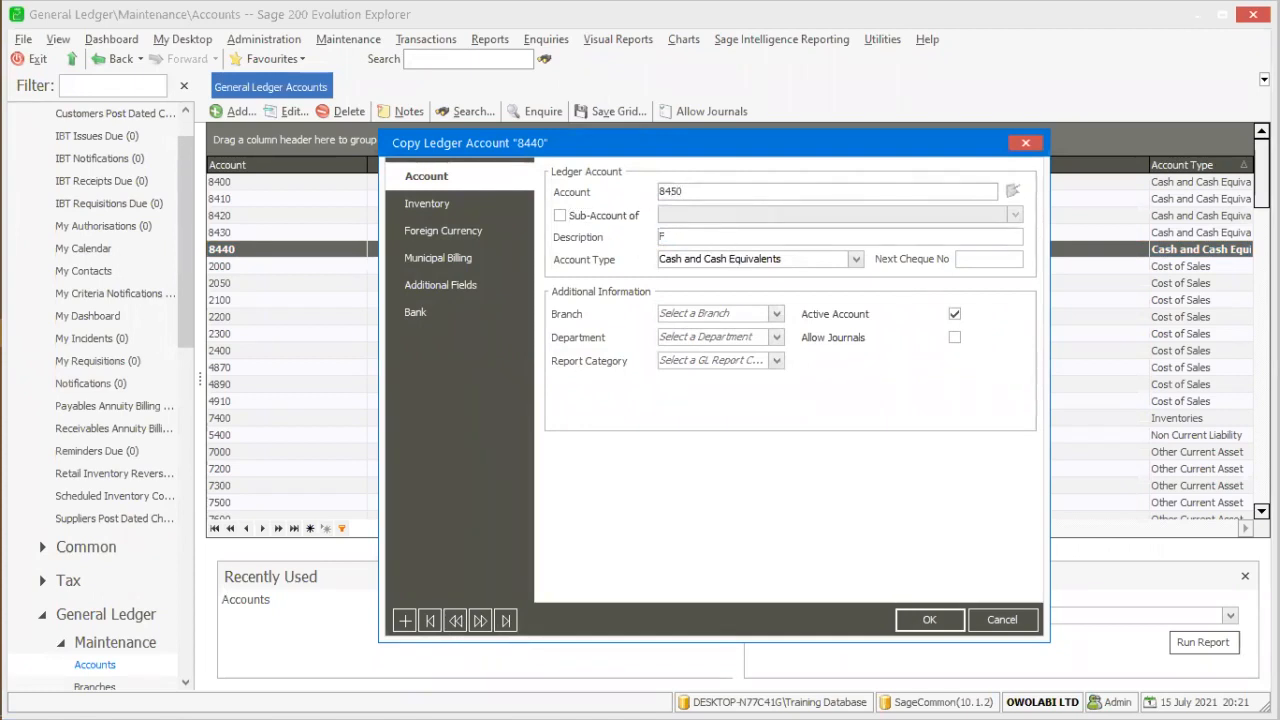
text(irst Bank)
click(922, 628)
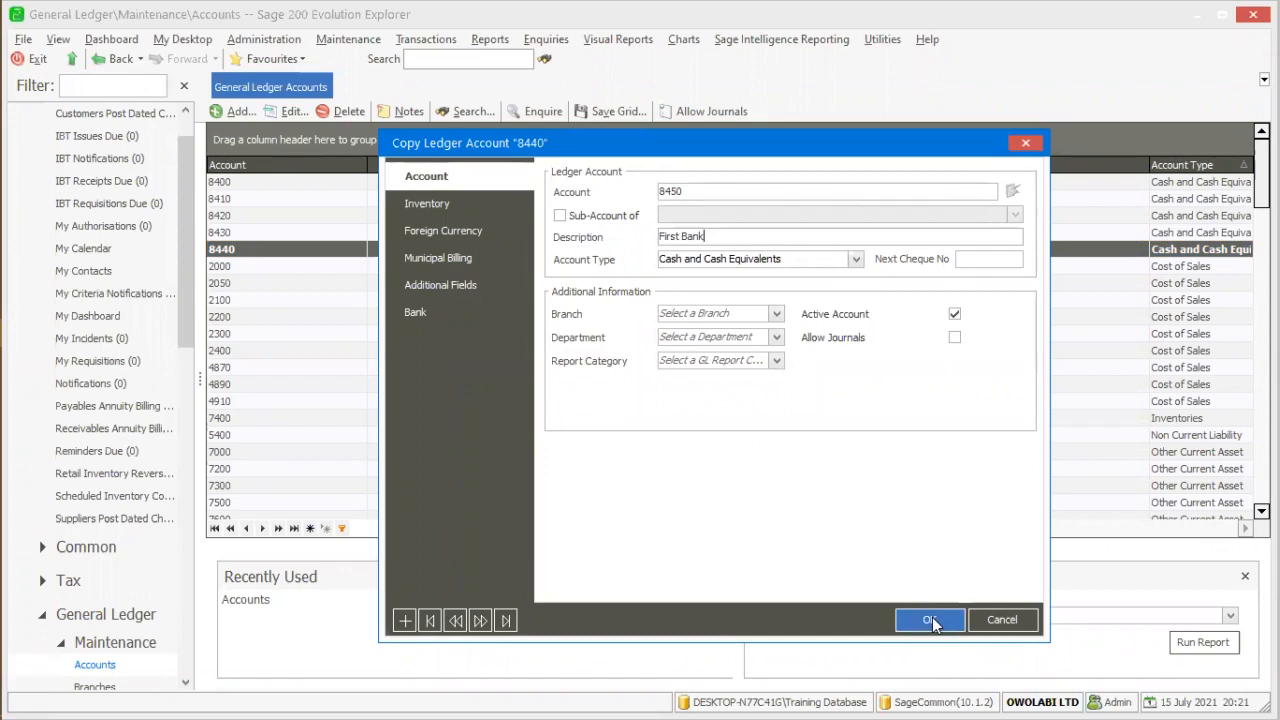
click(930, 622)
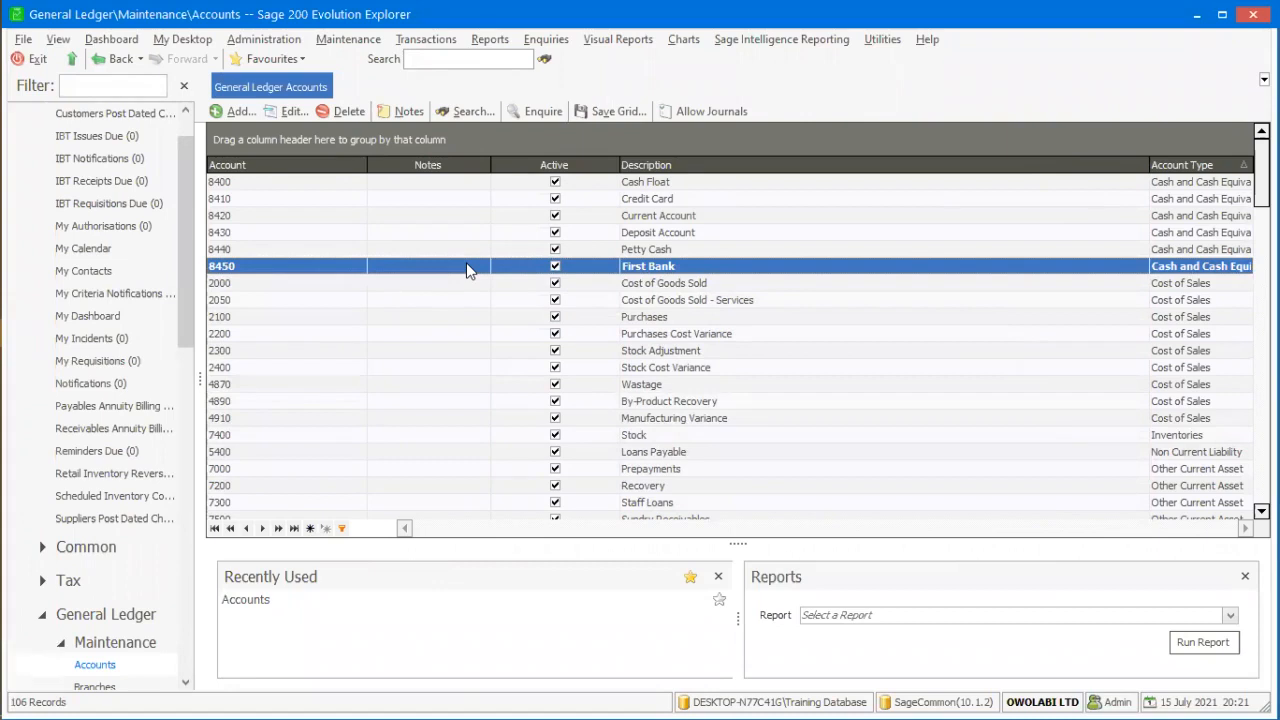
click(451, 350)
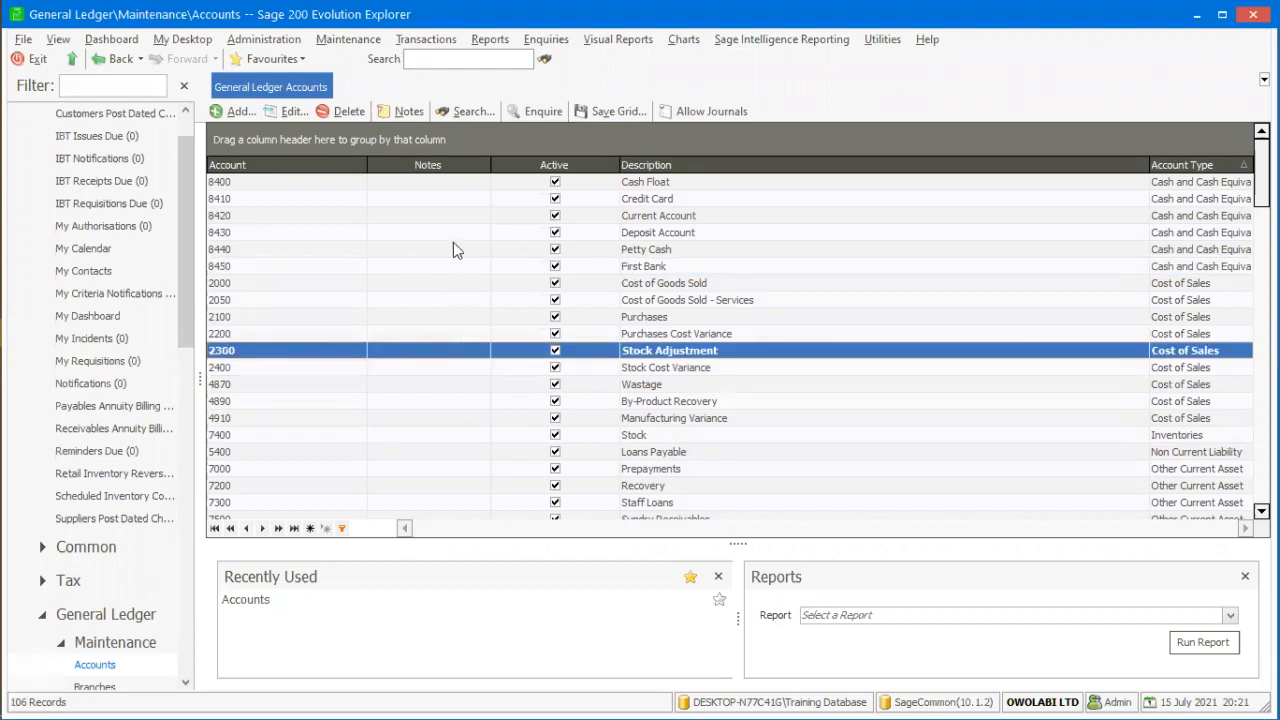
Step: Start a new general ledger cashbook batch and set its description to First Bank
click(427, 40)
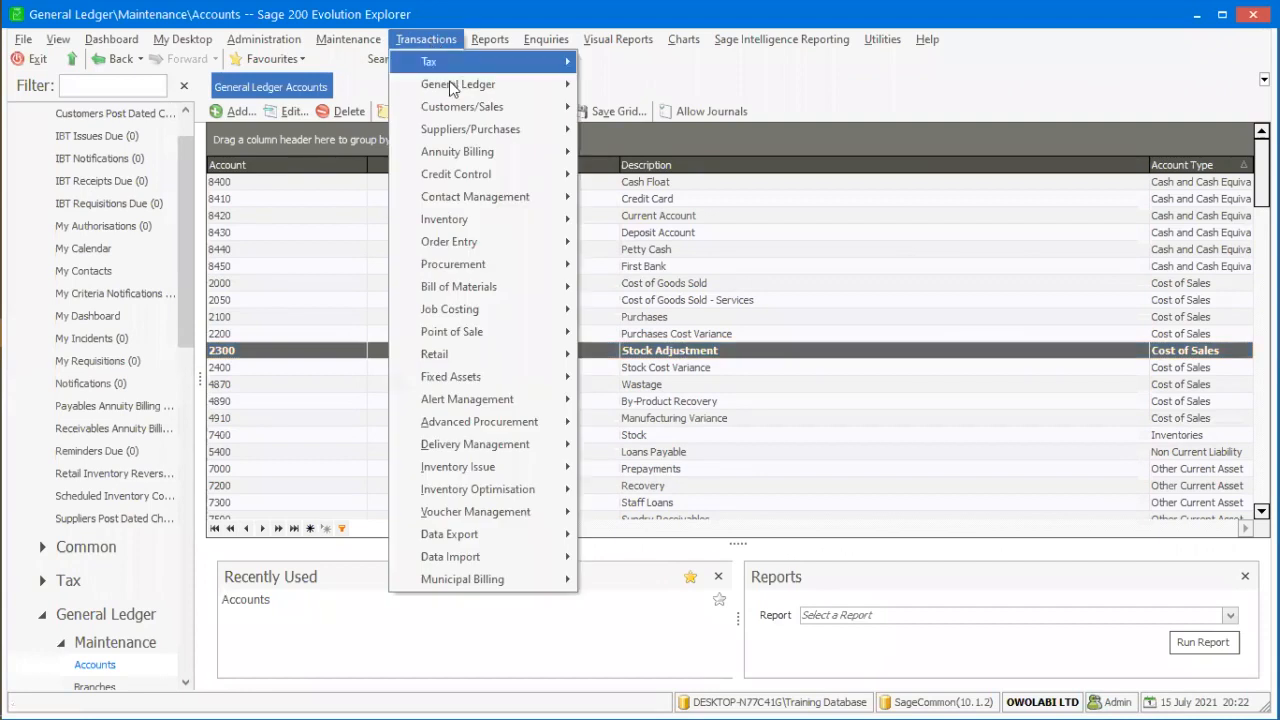
mouse_move(449, 86)
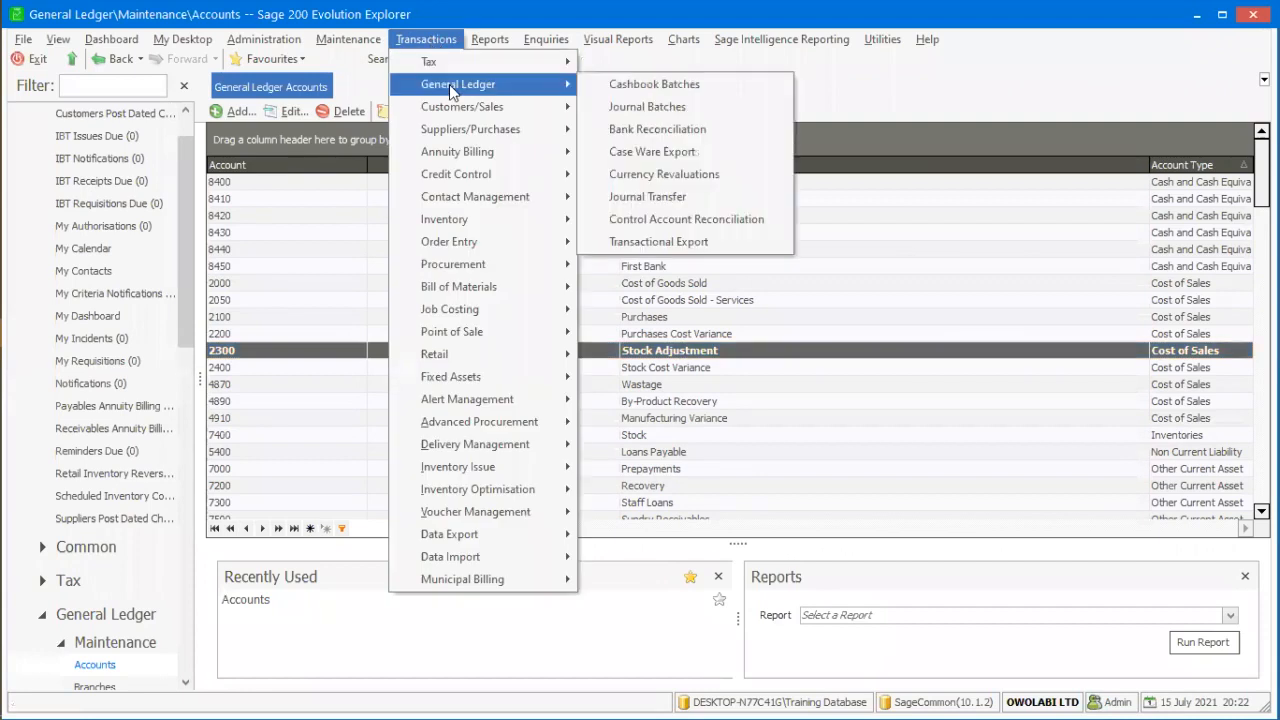
click(694, 90)
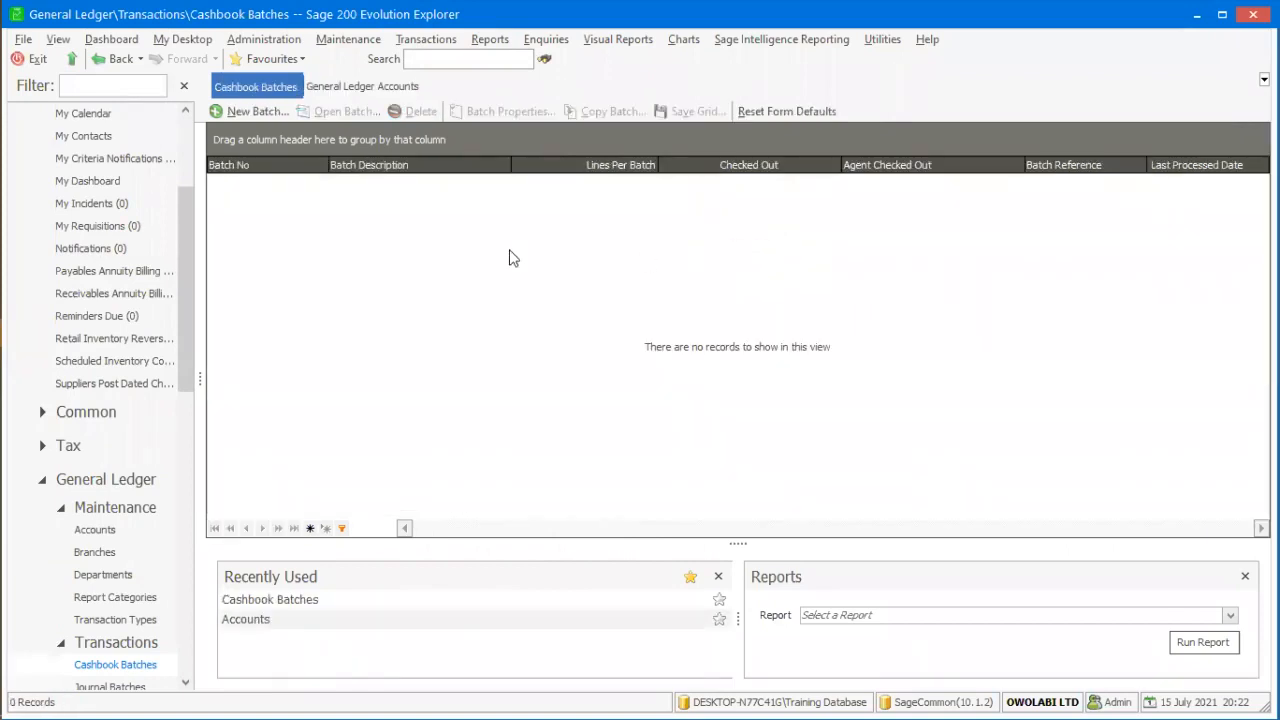
click(256, 111)
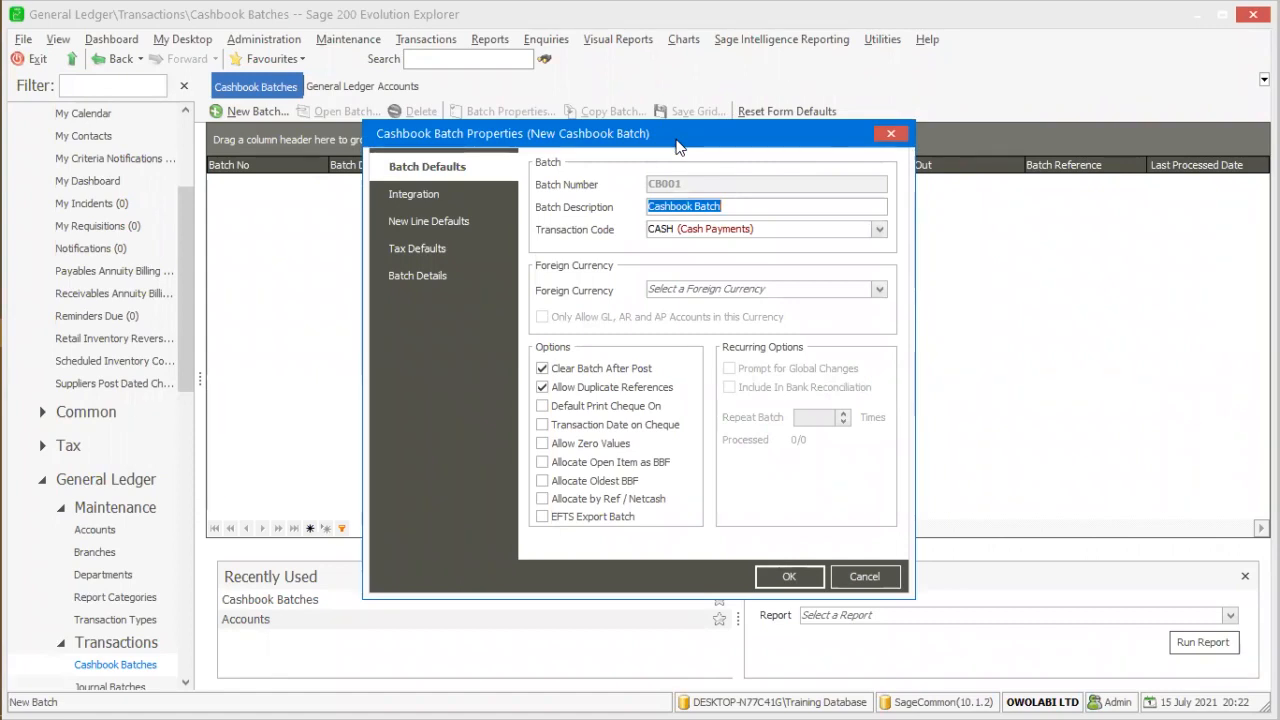
drag(677, 140, 684, 173)
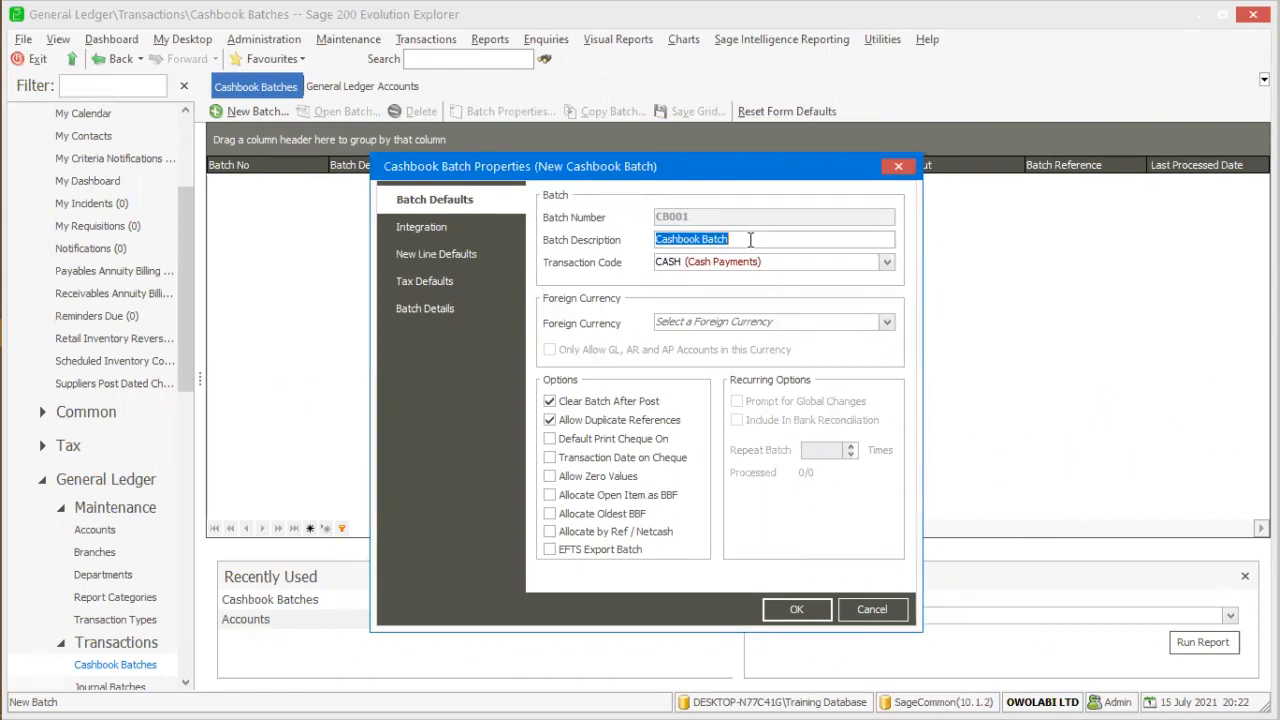
text(F)
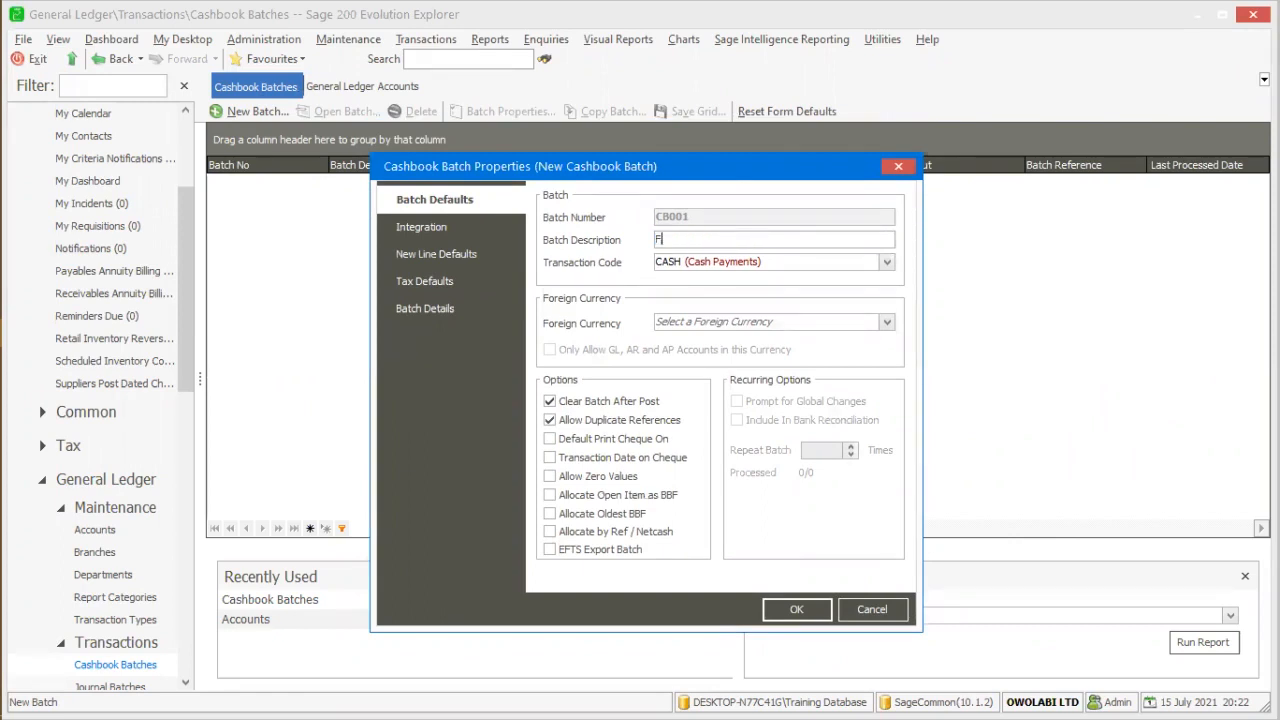
text(irst Bank)
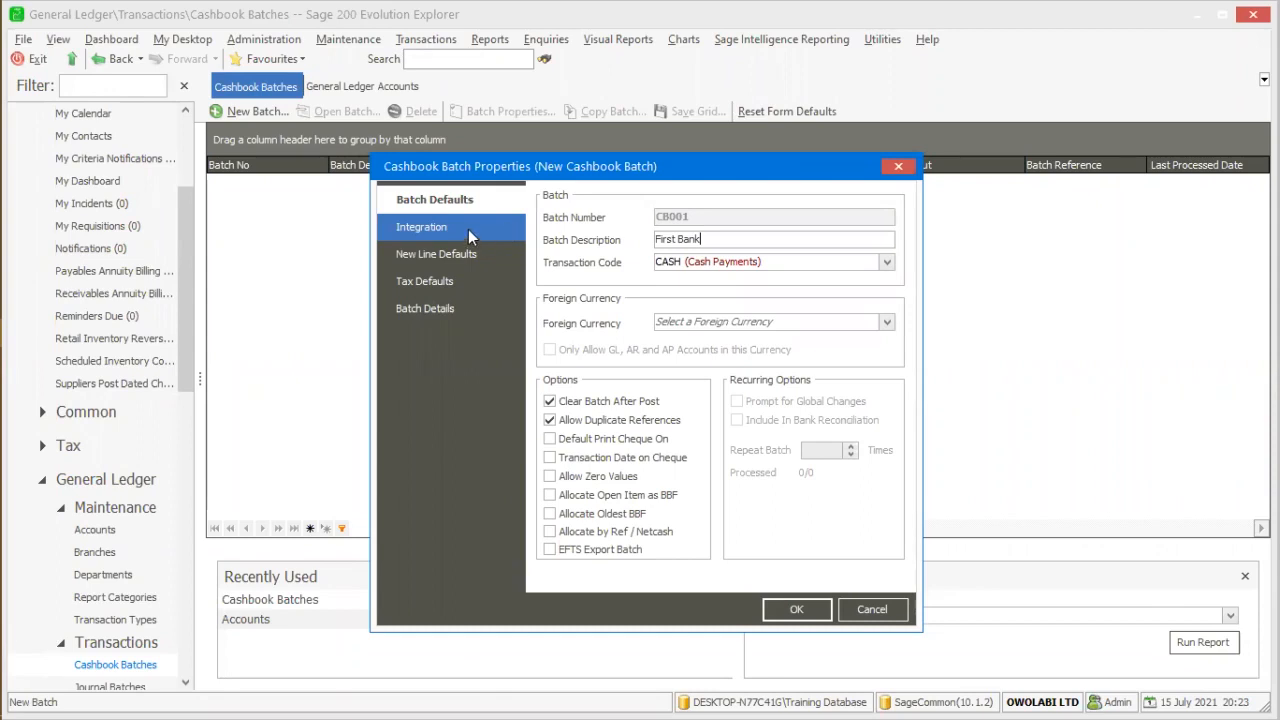
Step: Set the batch's bank ledger account to 8450 (First Bank) in its integration settings
click(449, 229)
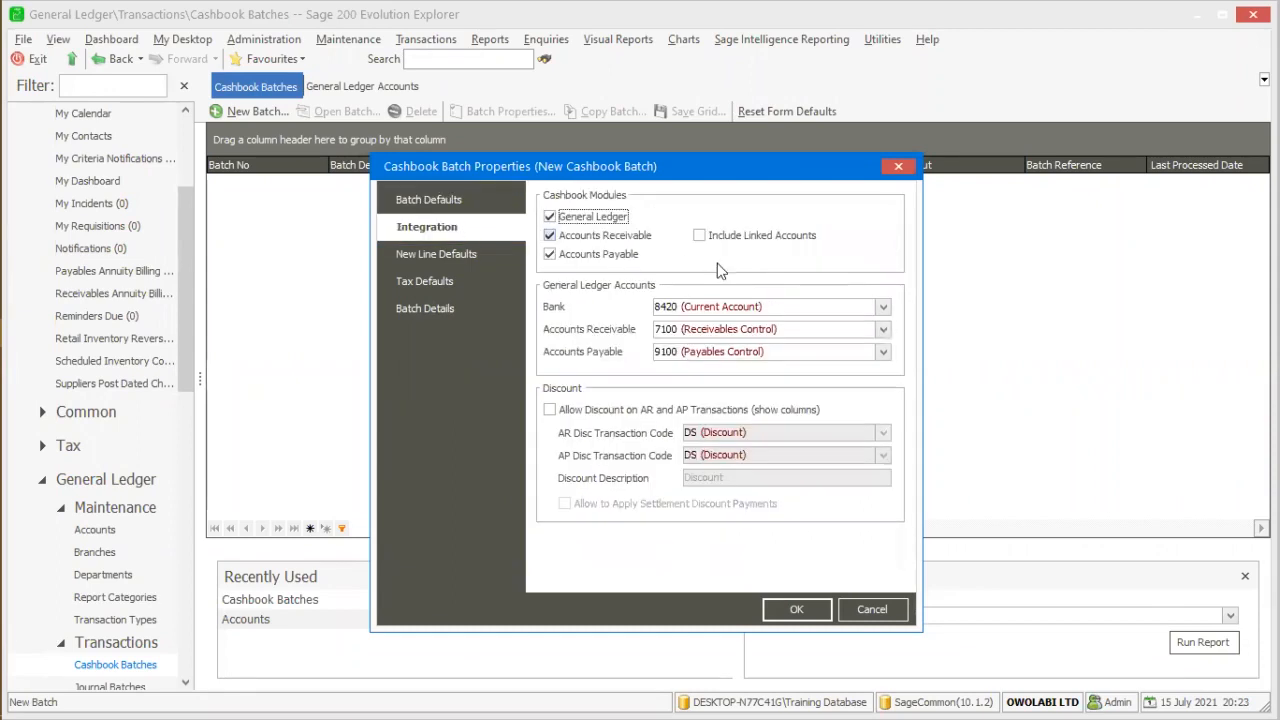
click(883, 307)
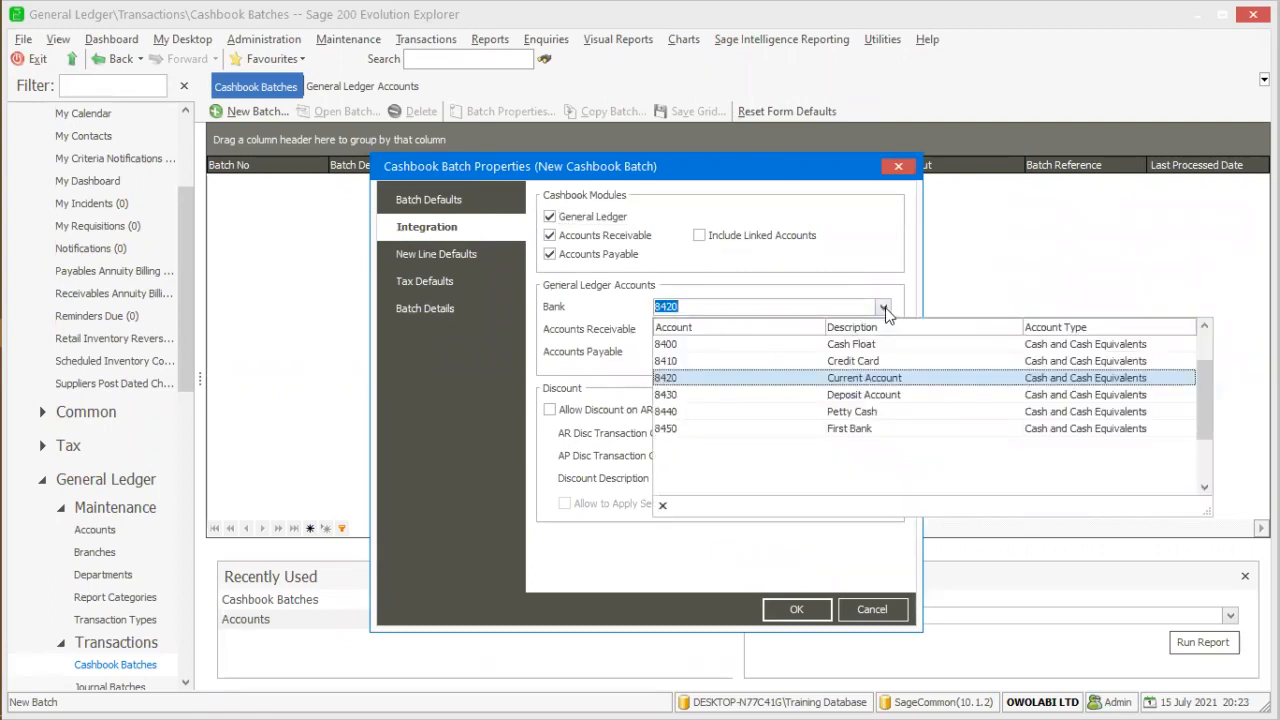
click(890, 431)
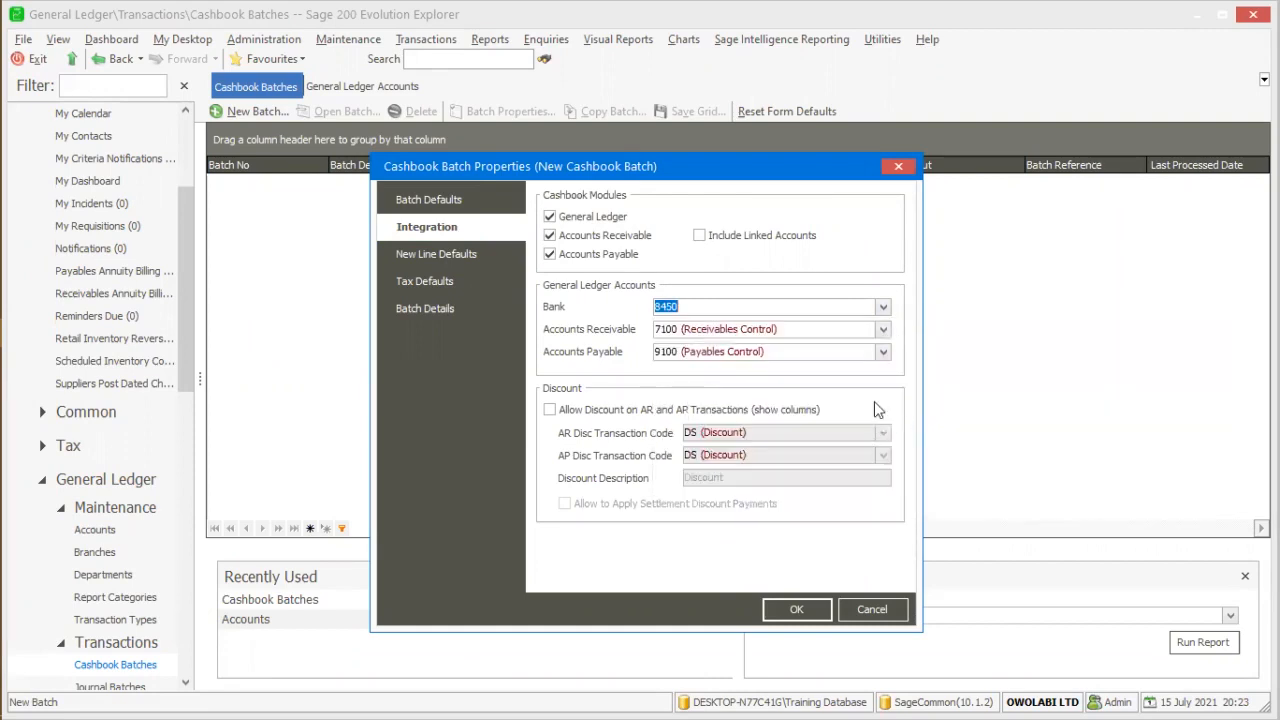
Step: Reselect 8450 (First Bank) as the batch's bank ledger account in the general ledger accounts settings
key(Tab)
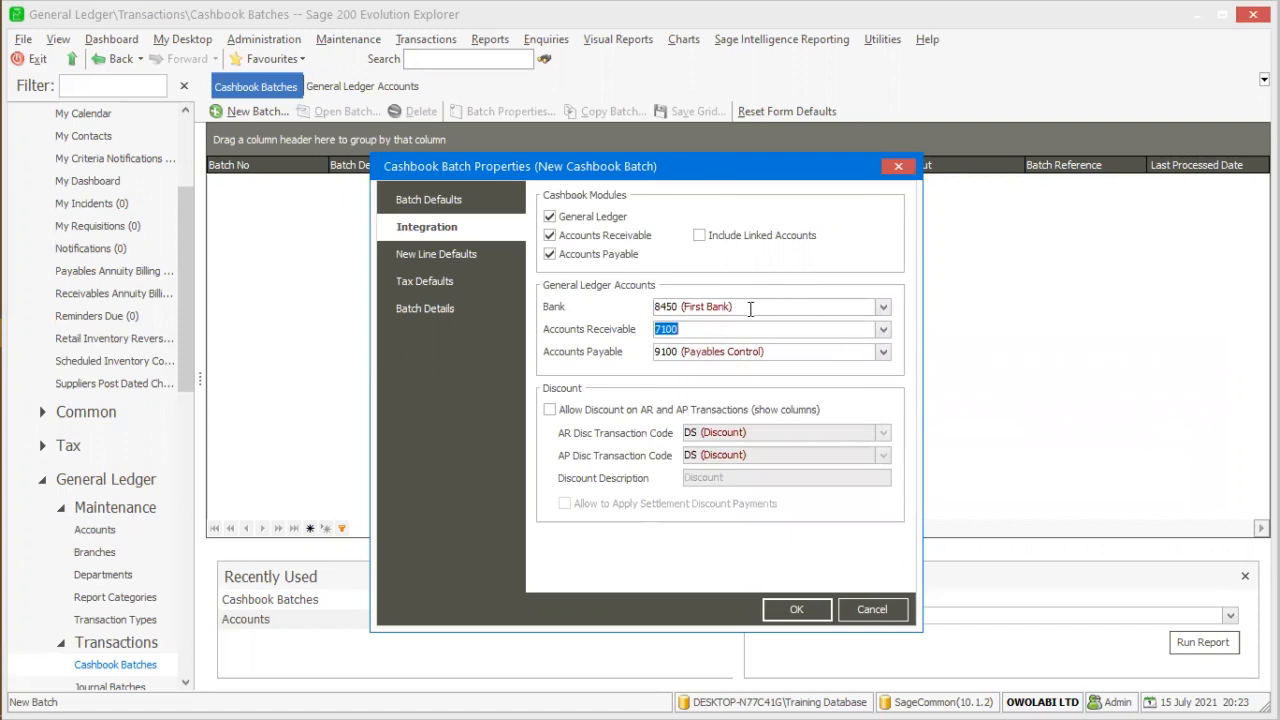
click(885, 308)
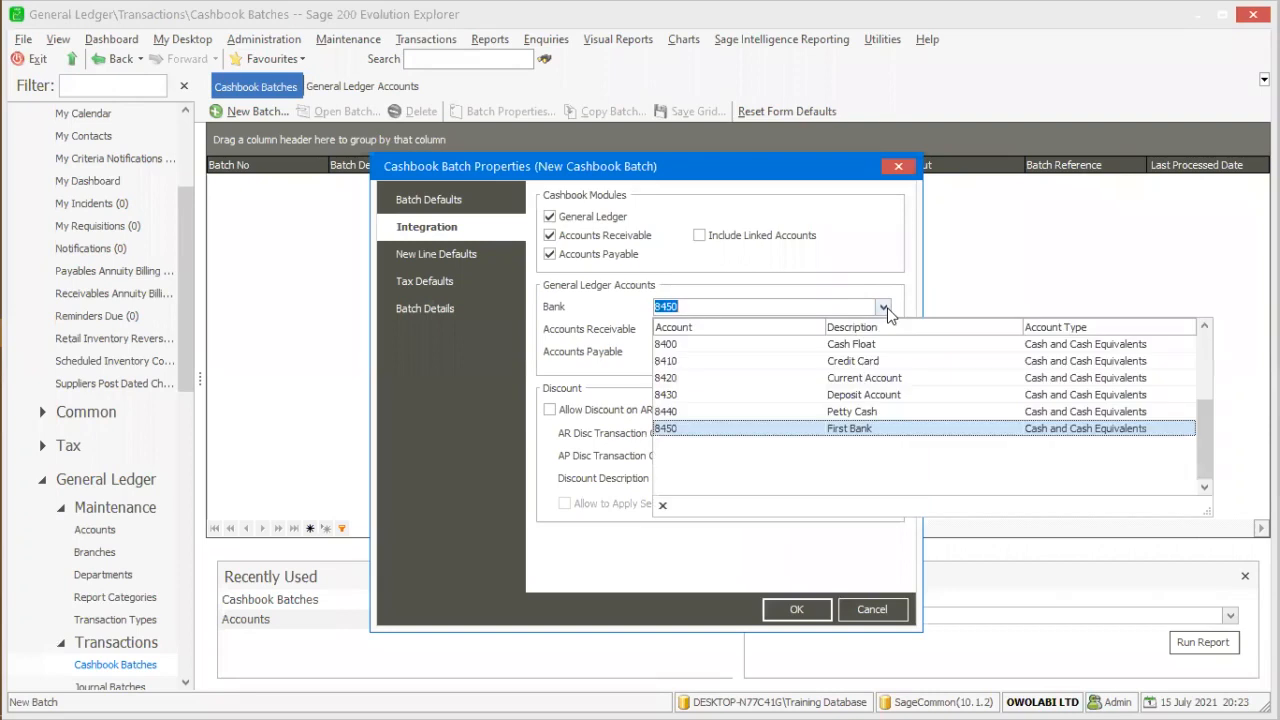
click(873, 431)
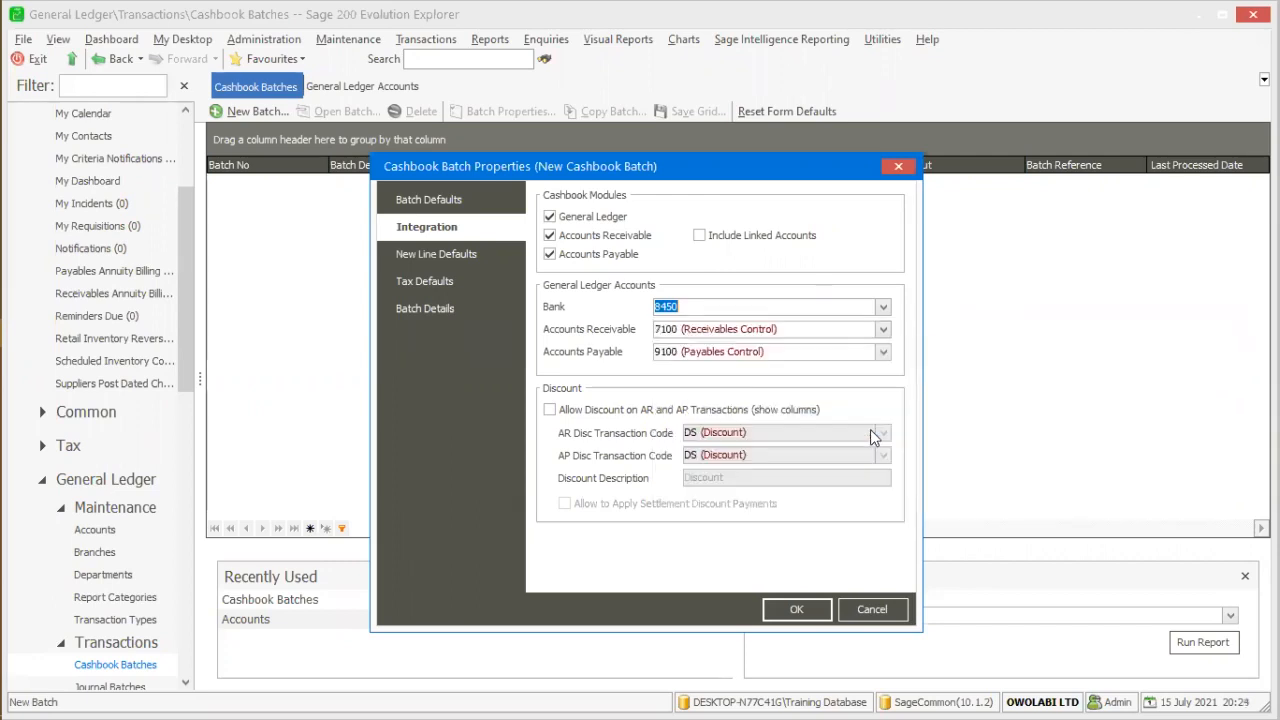
key(Tab)
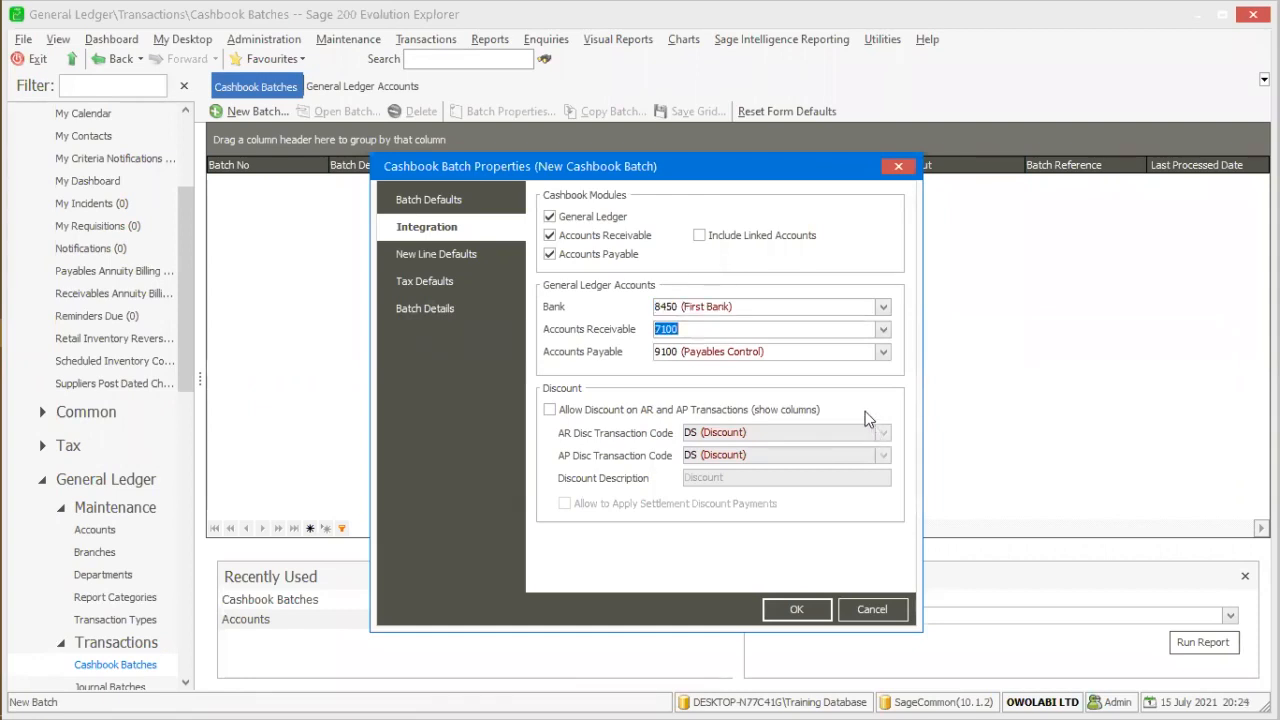
click(815, 309)
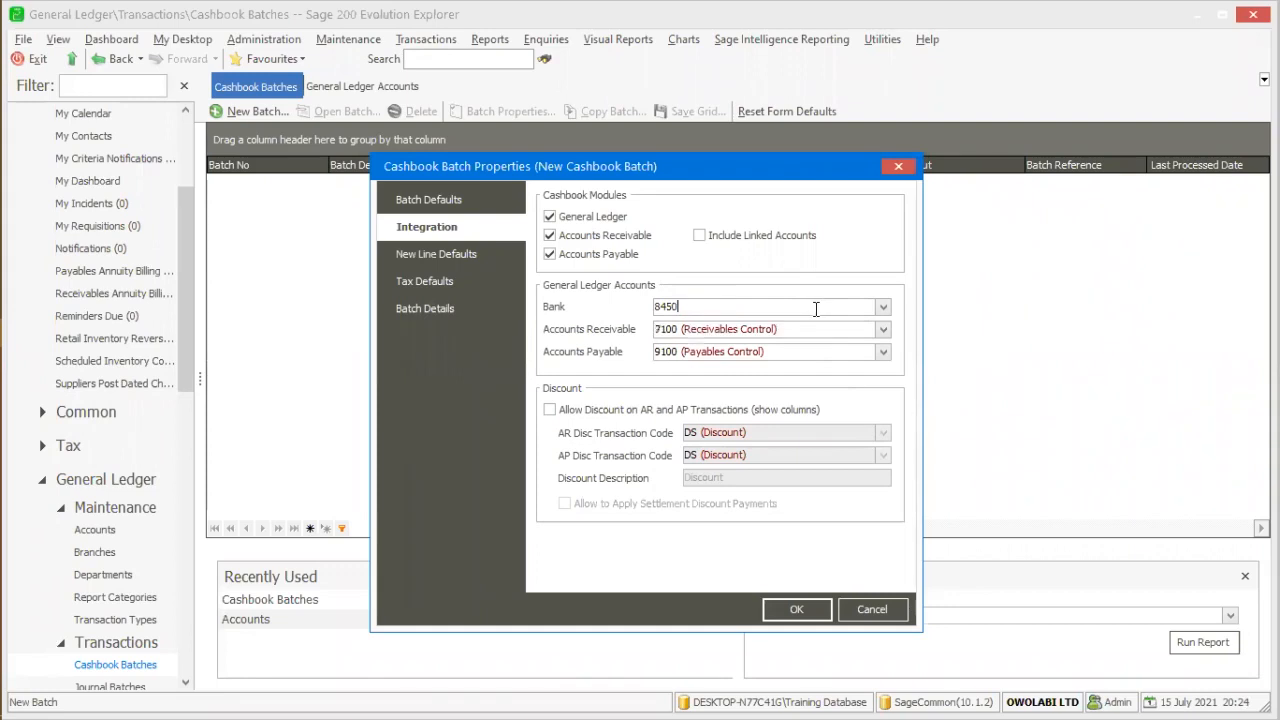
Step: Review the new batch's default settings and check which foreign currencies can be selected
click(477, 195)
click(460, 228)
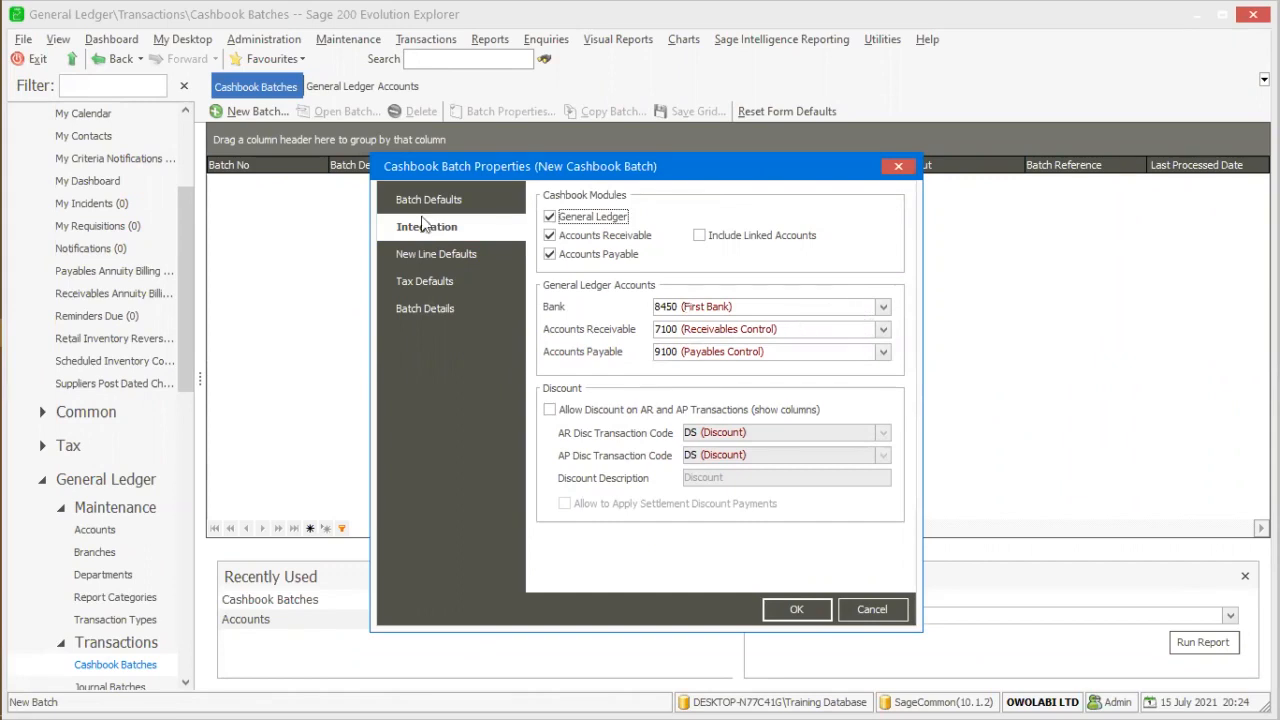
click(450, 216)
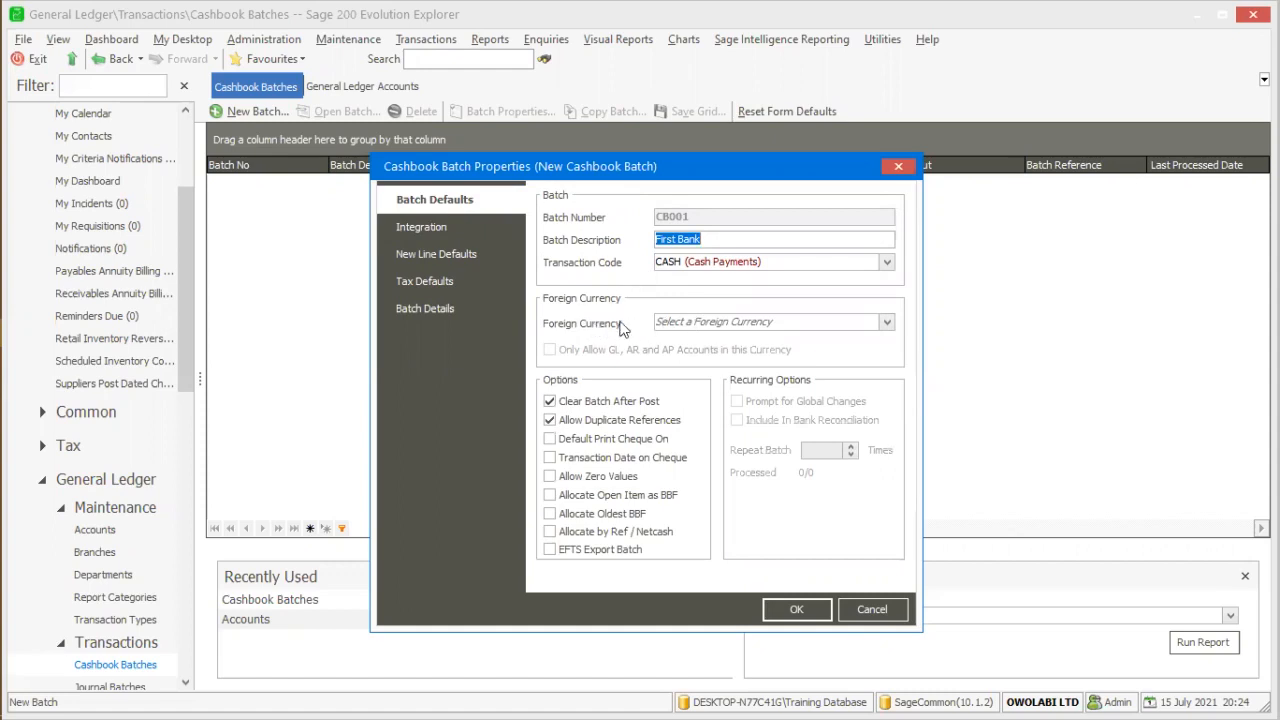
click(886, 323)
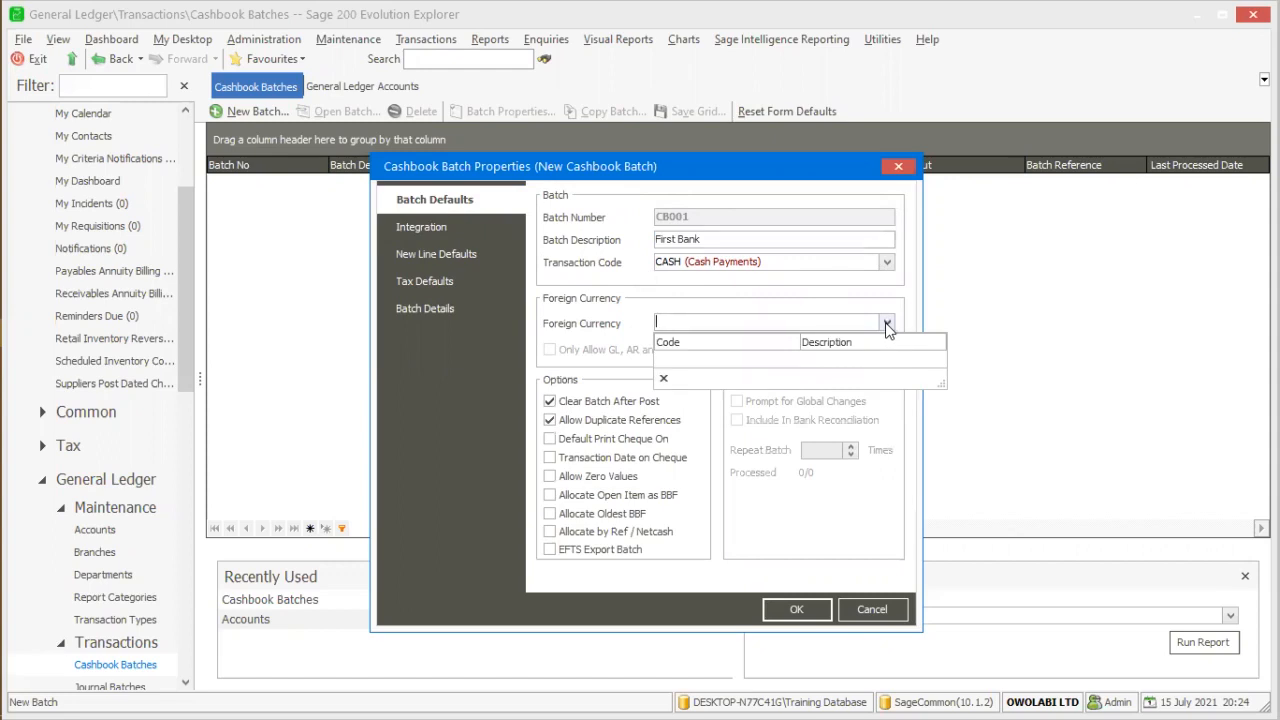
click(886, 325)
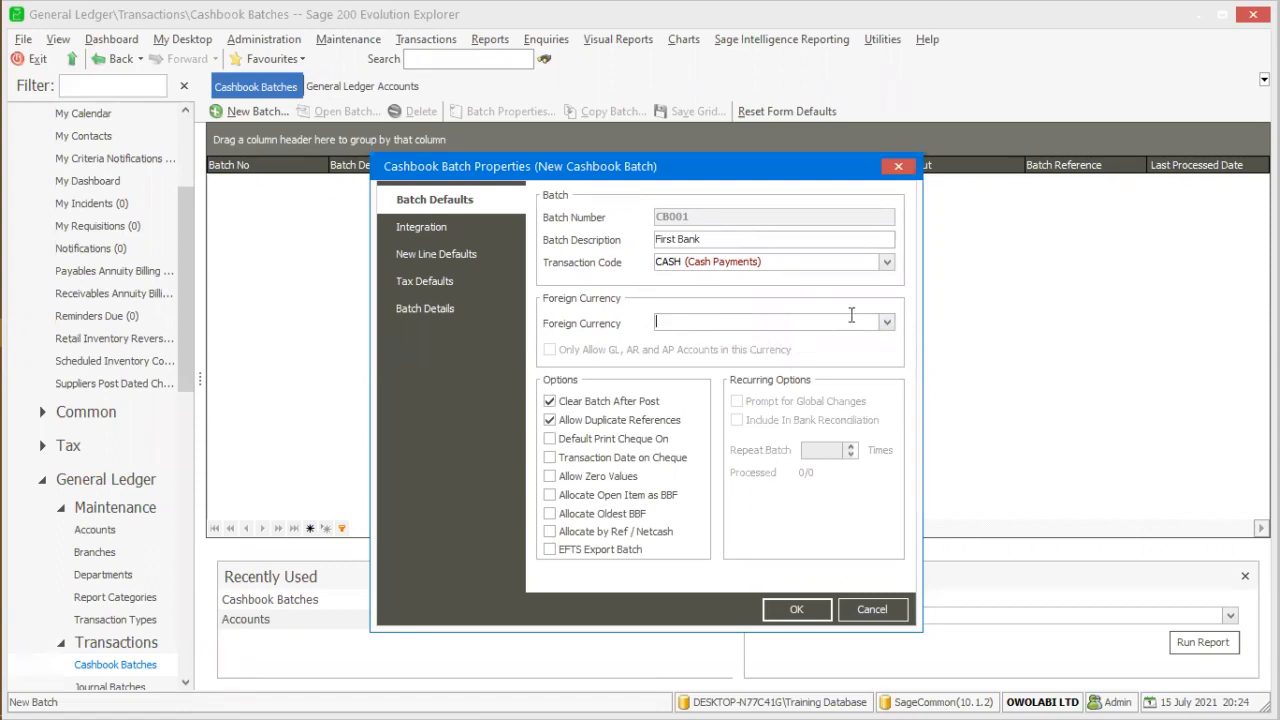
click(887, 321)
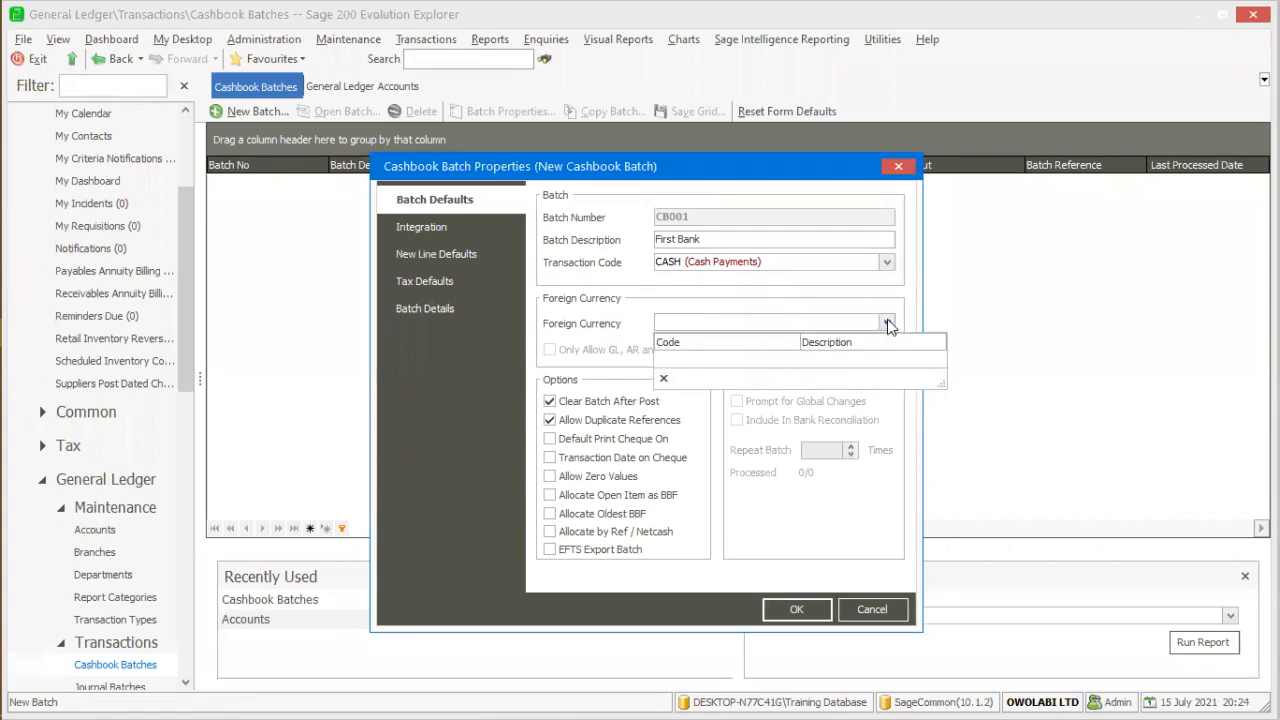
click(887, 321)
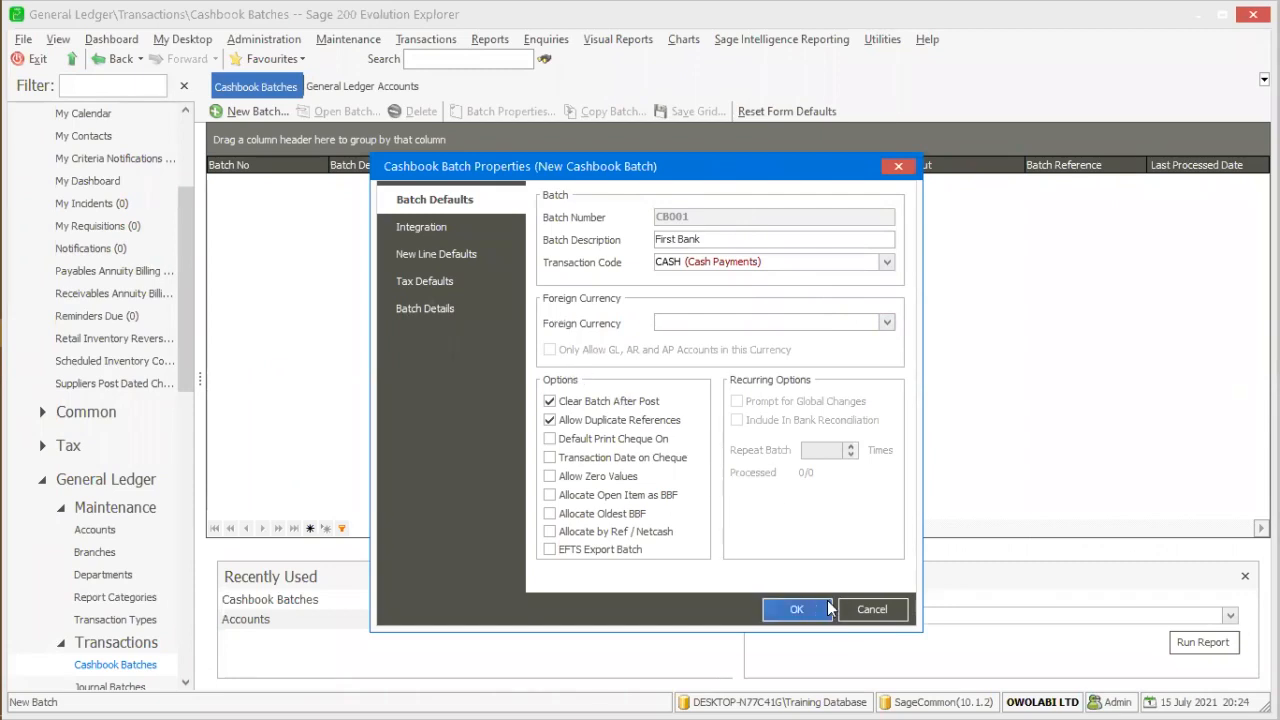
Step: Create the First Bank cashbook batch from these properties and close its entry window
click(796, 609)
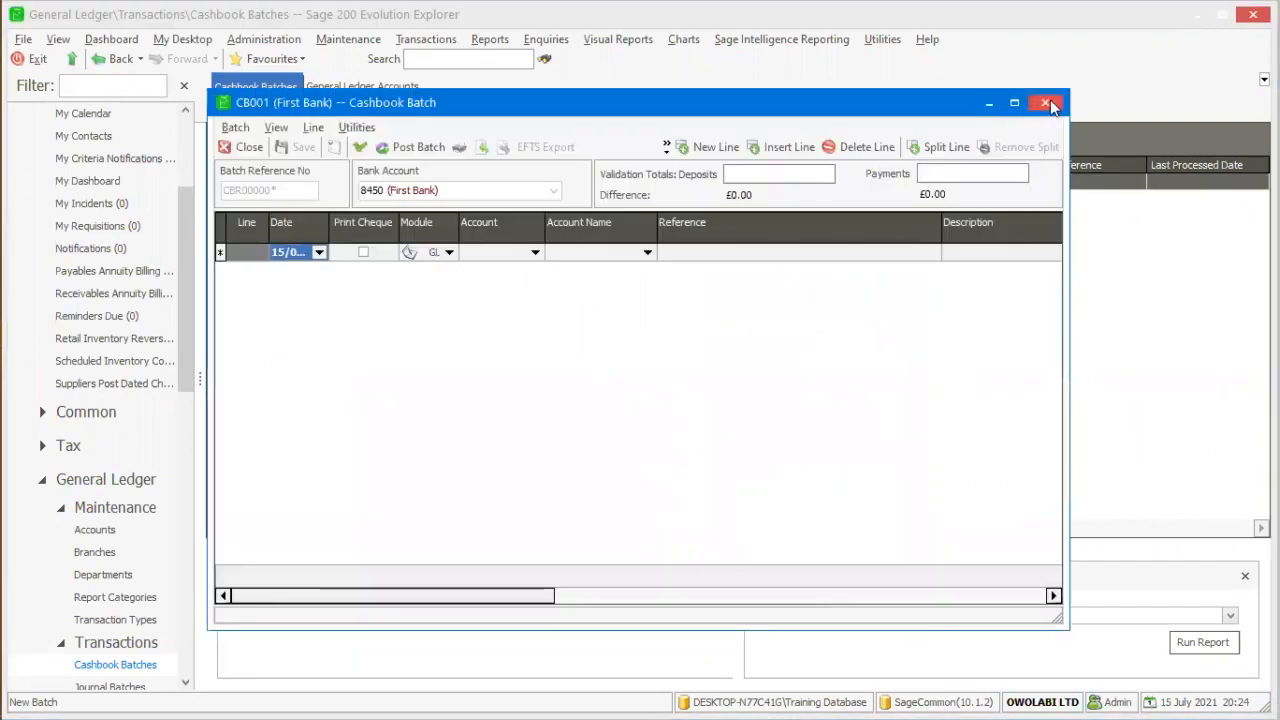
click(1046, 103)
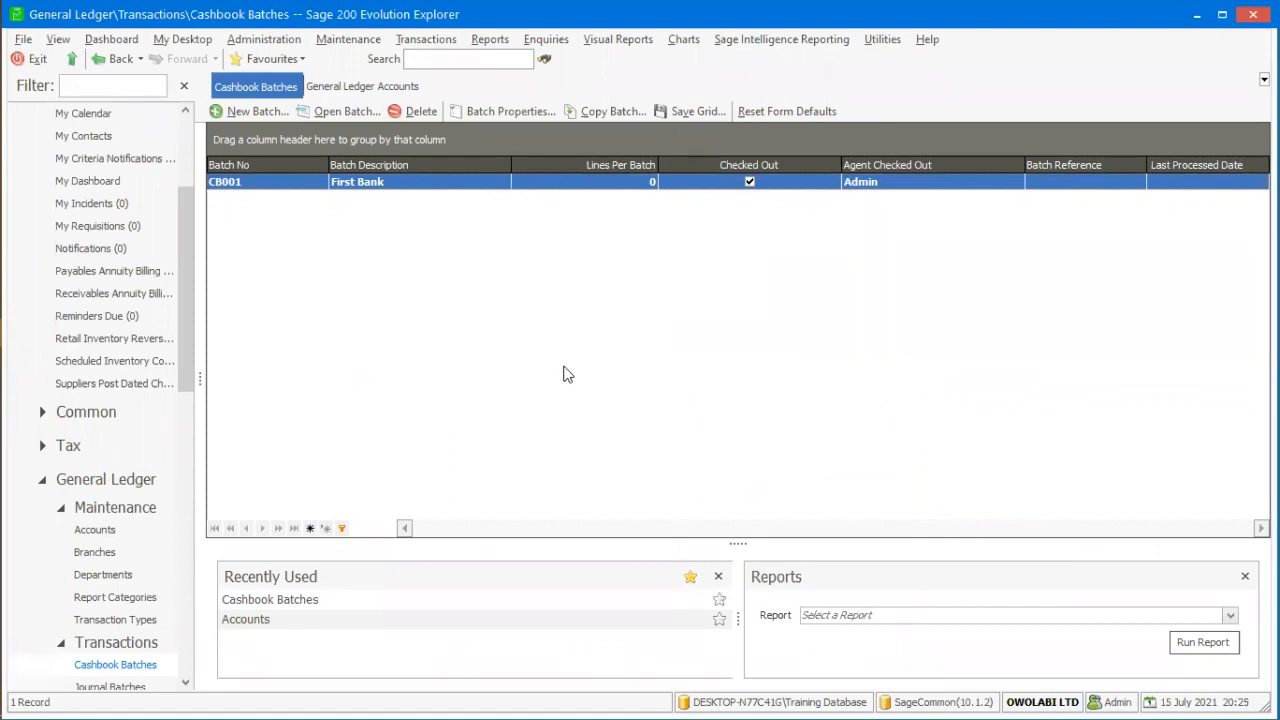
Step: Switch to the DG Cashbook.pptx presentation in PowerPoint and start its slide show from the first slide
key(alt+Tab)
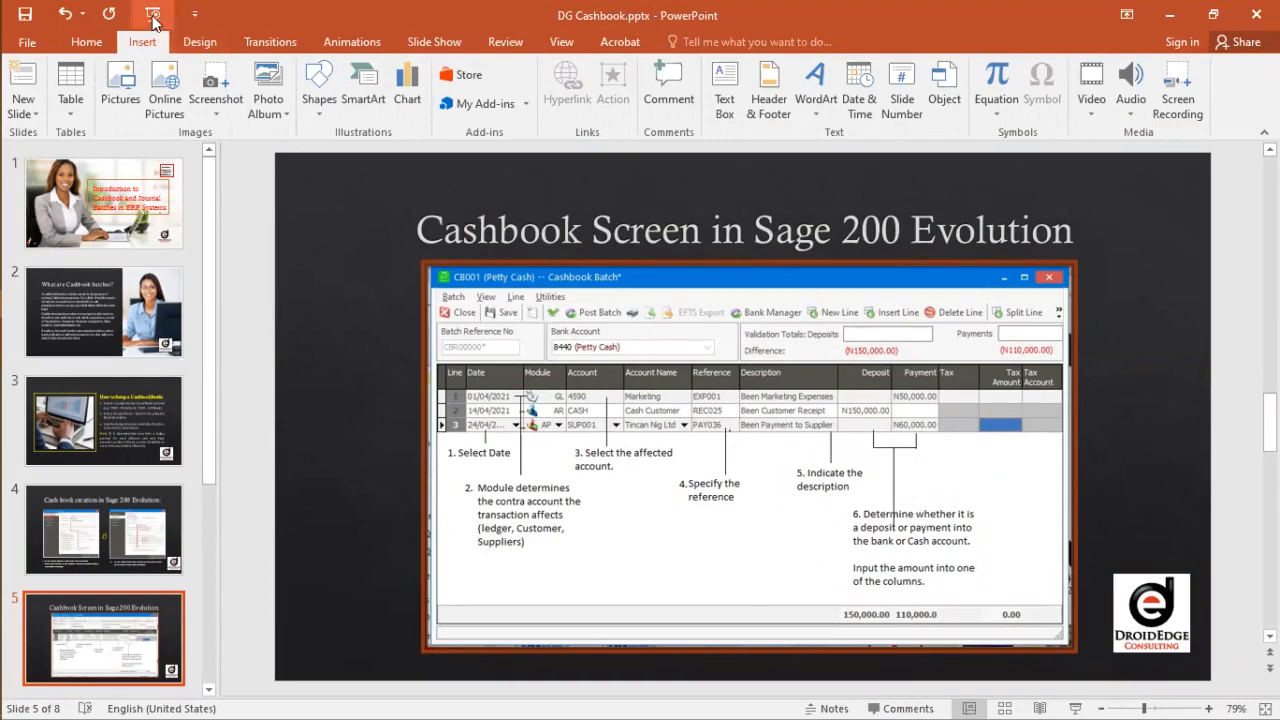
key(F5)
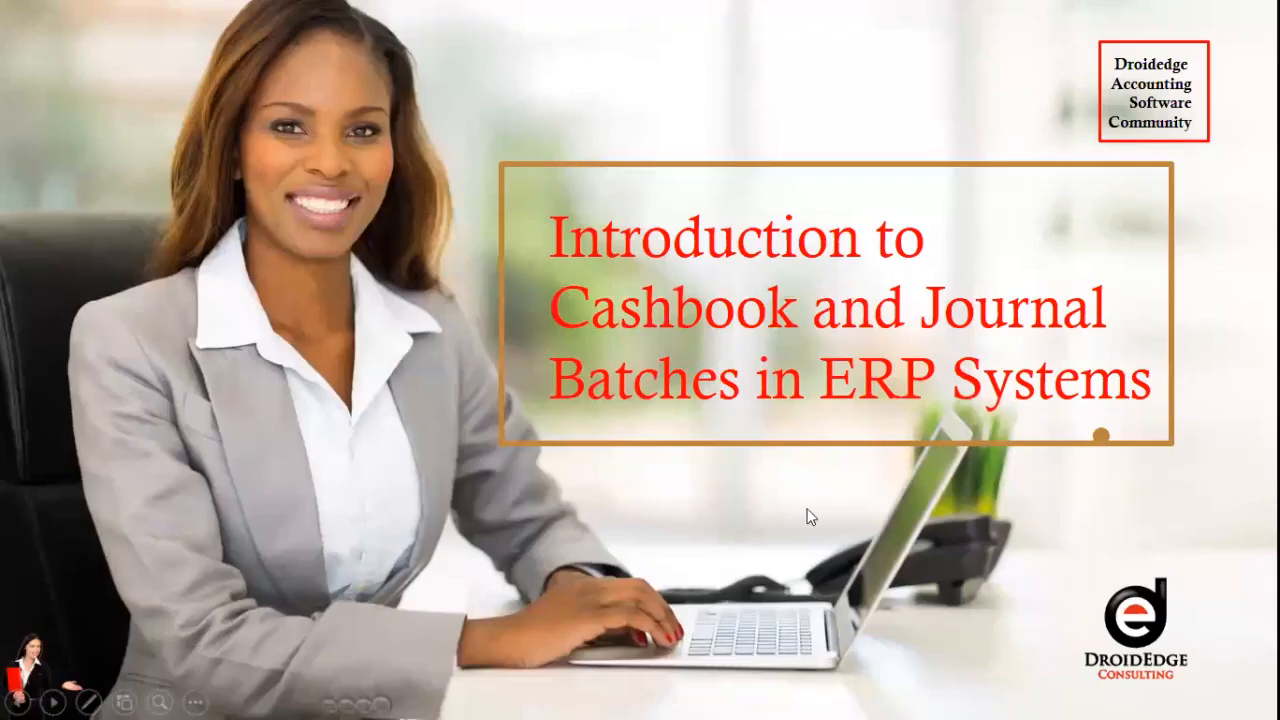
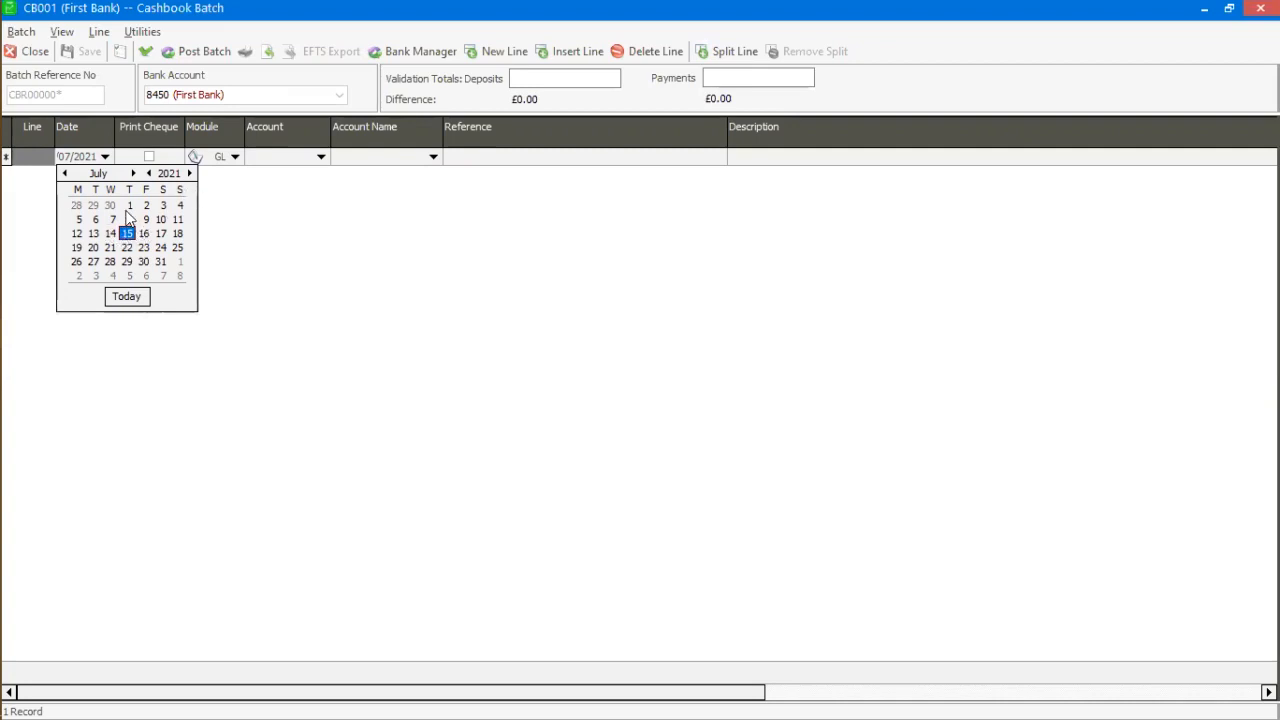
Step: Set the first First Bank batch line's date to 01/07/2021 and widen the Date column slightly
click(129, 205)
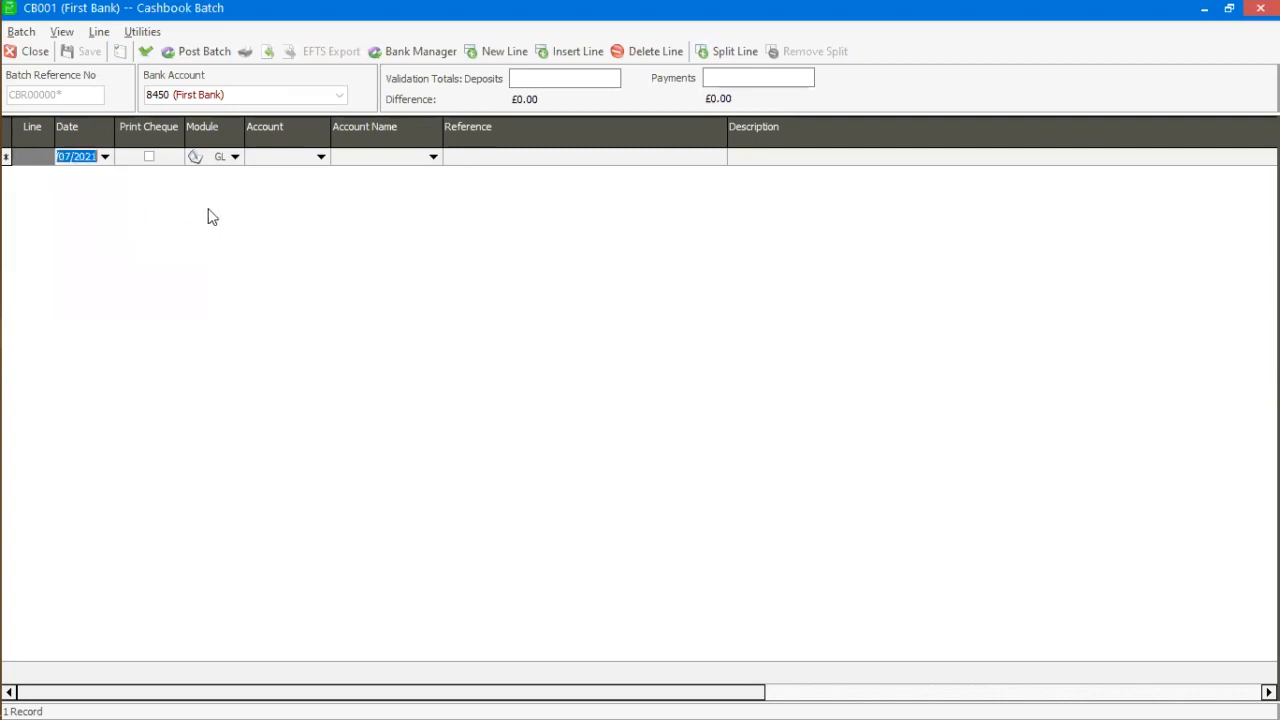
click(105, 157)
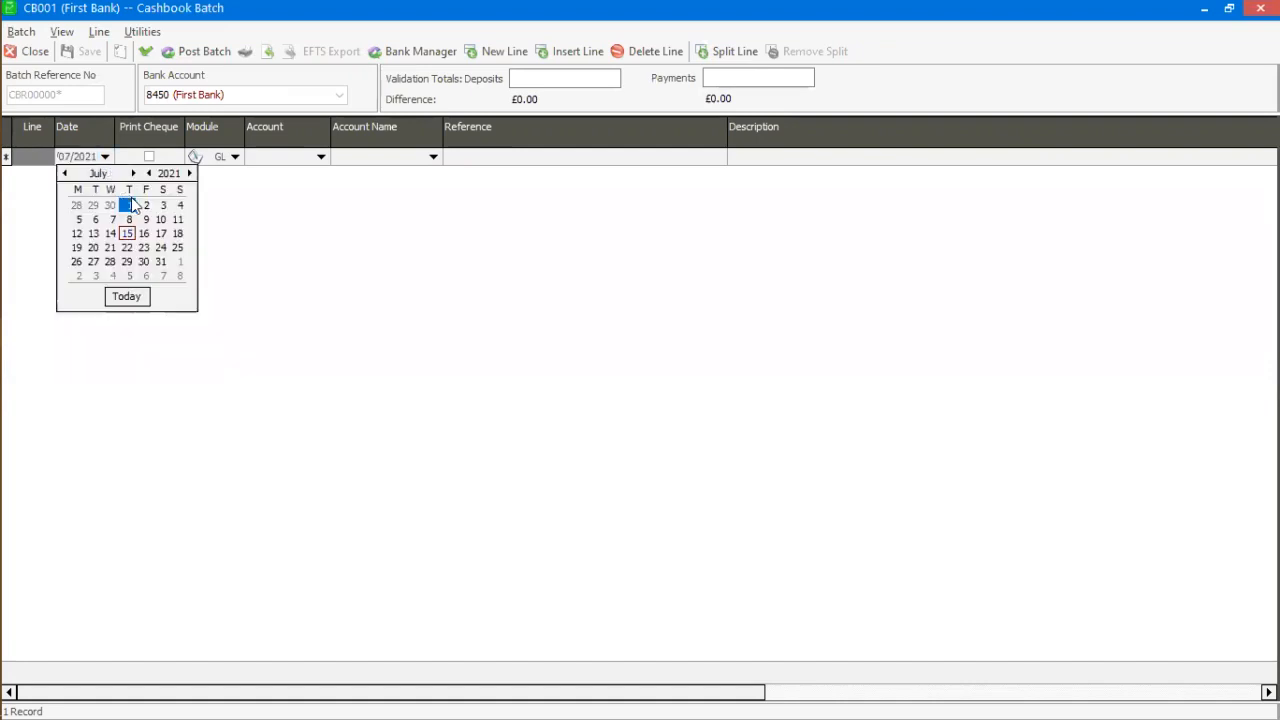
click(129, 205)
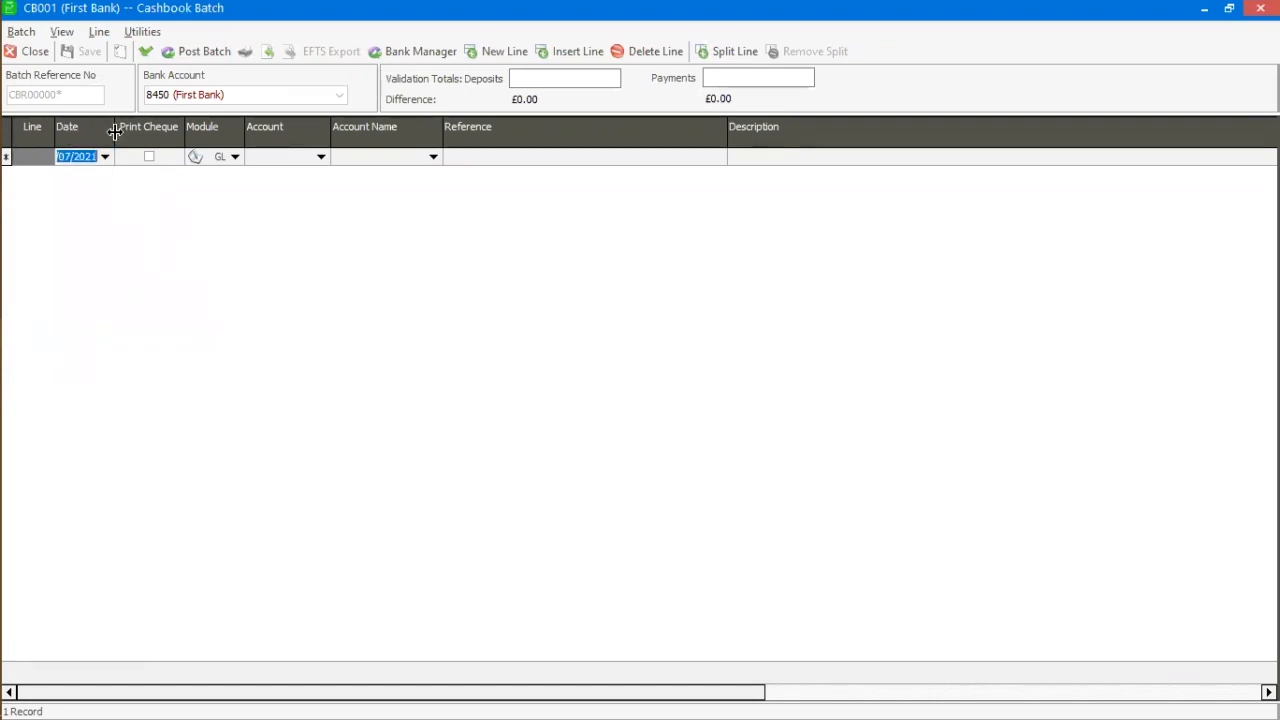
drag(115, 130, 133, 132)
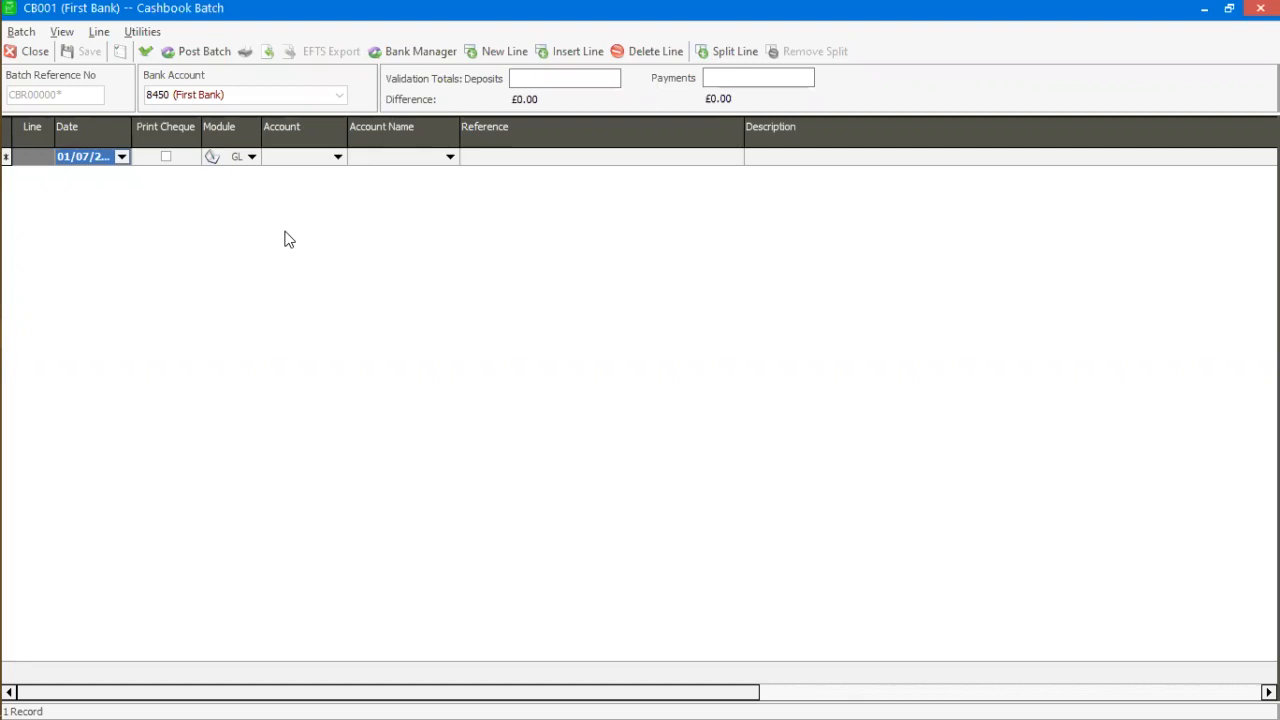
Step: Set the line's module to AP and look up the supplier accounts offered for it
click(252, 164)
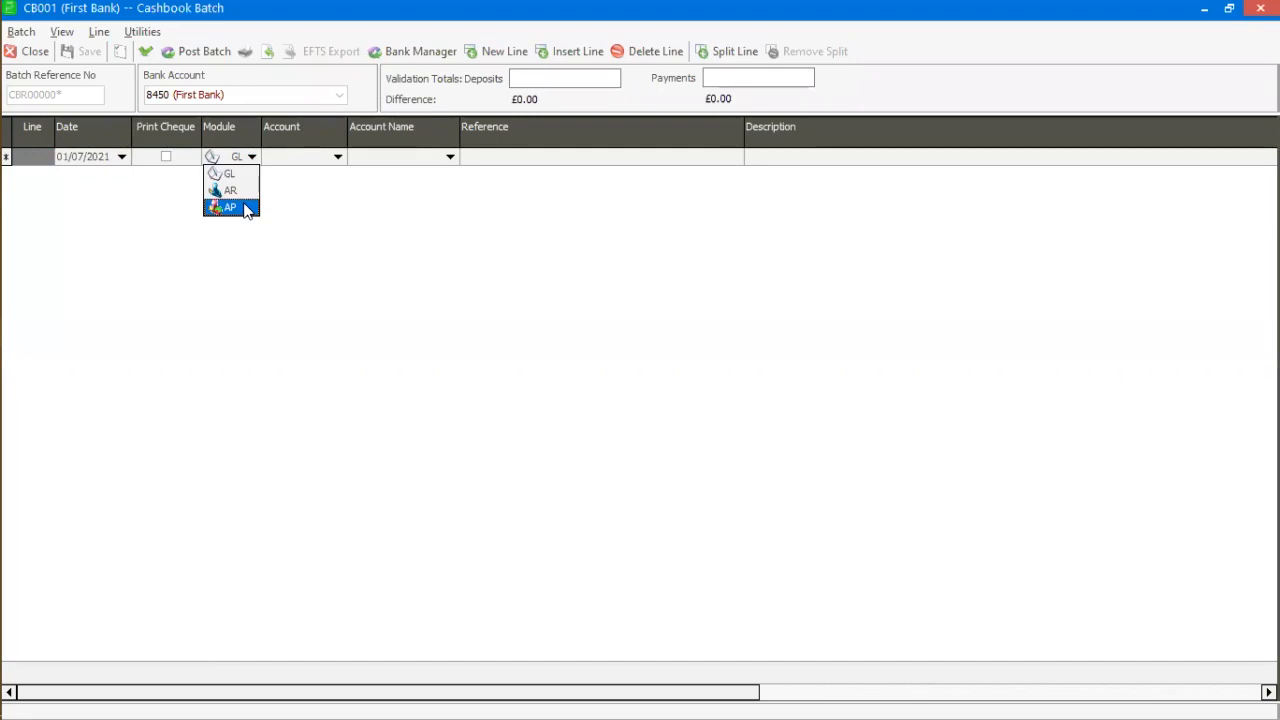
click(231, 207)
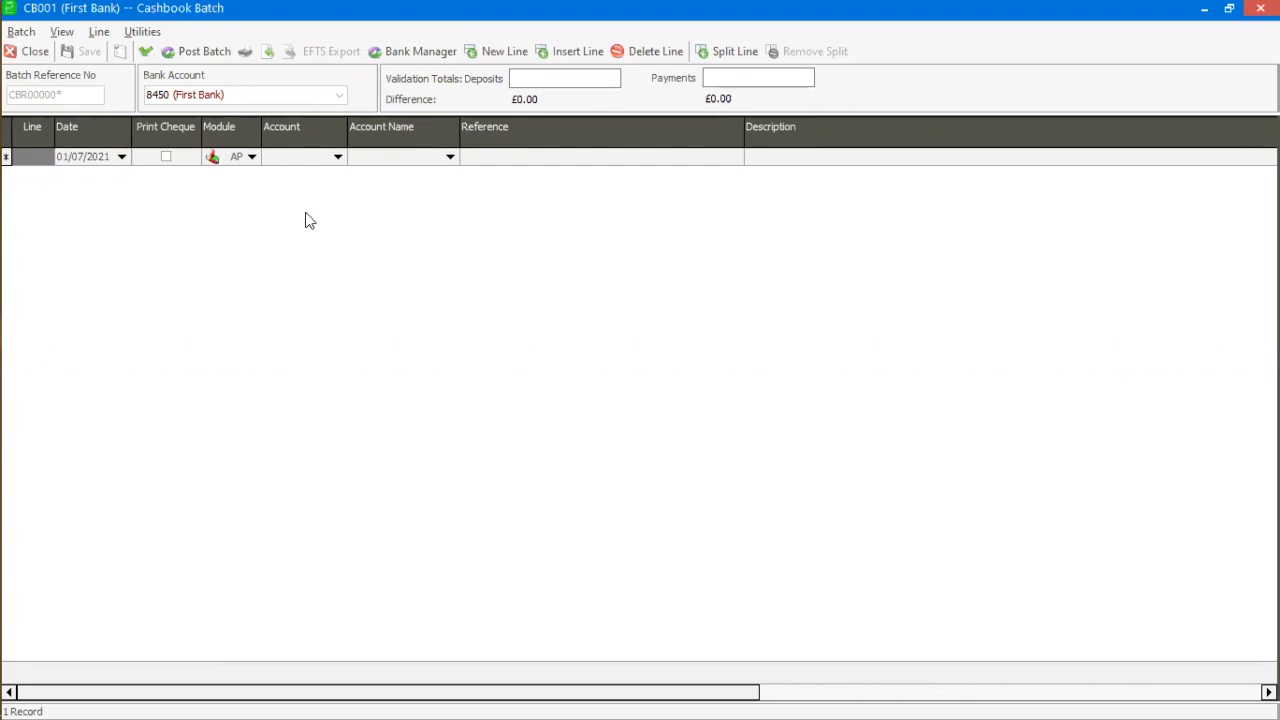
click(338, 157)
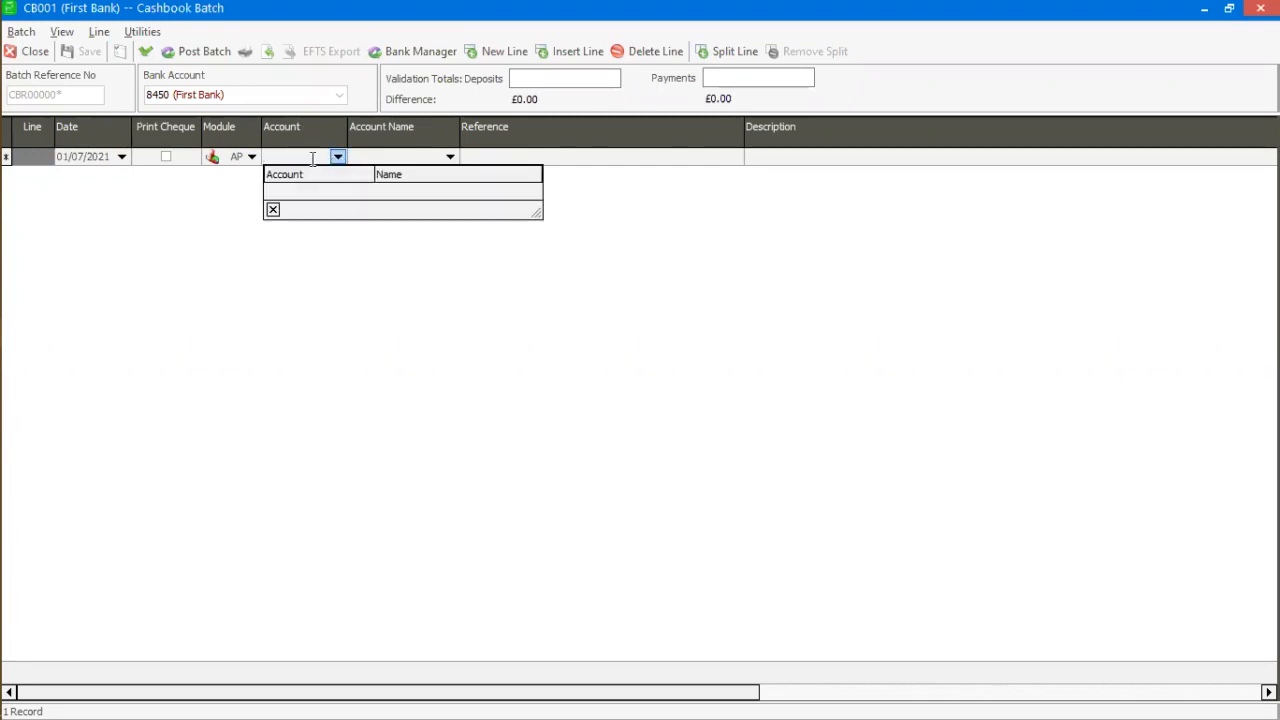
click(252, 160)
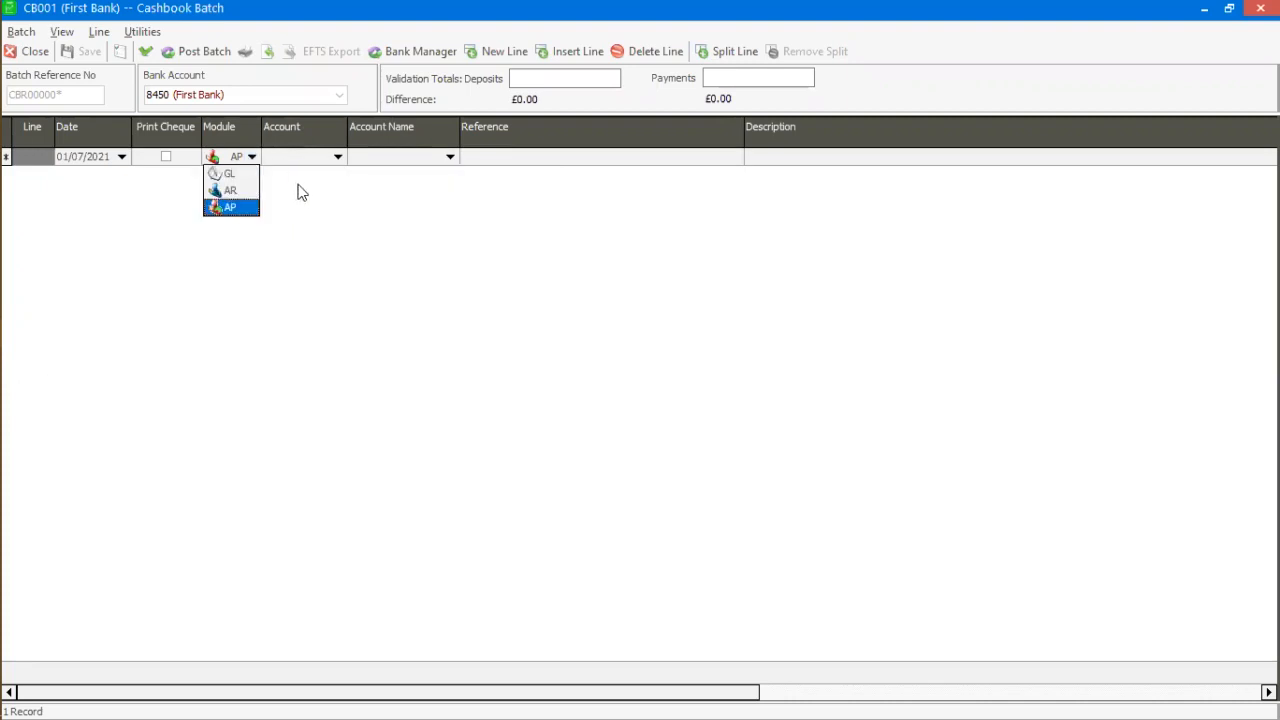
click(254, 159)
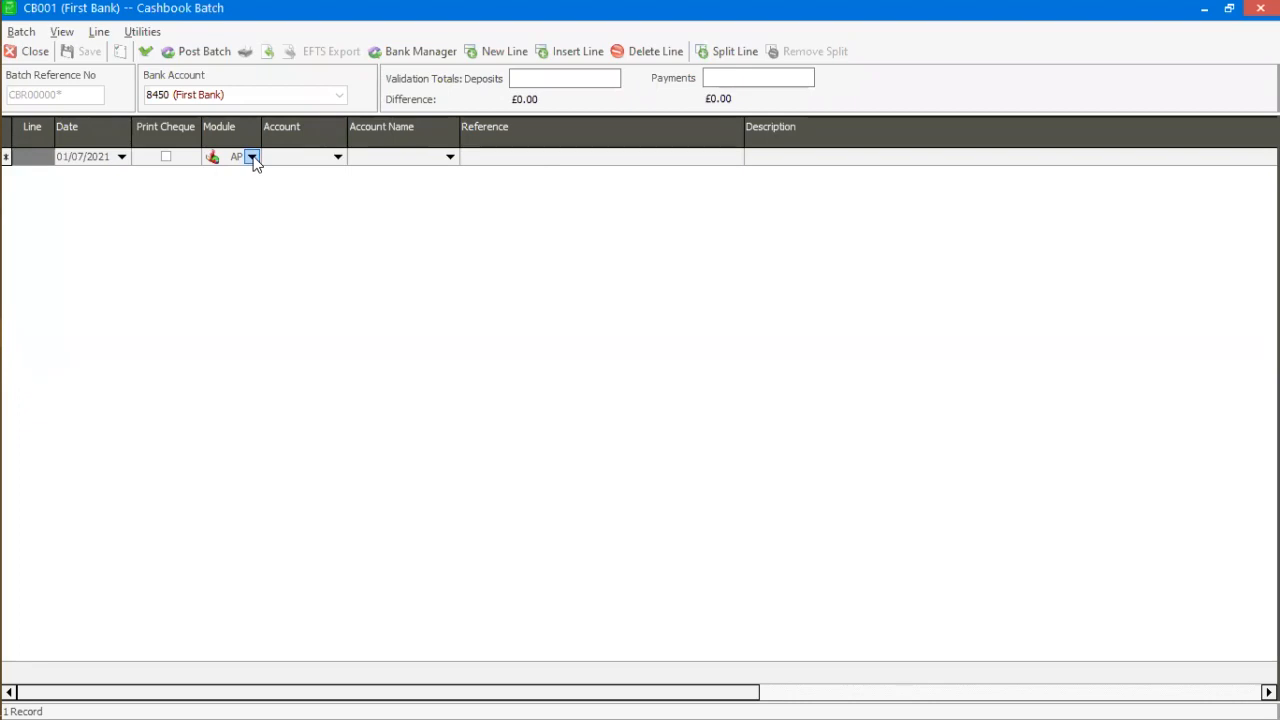
click(252, 158)
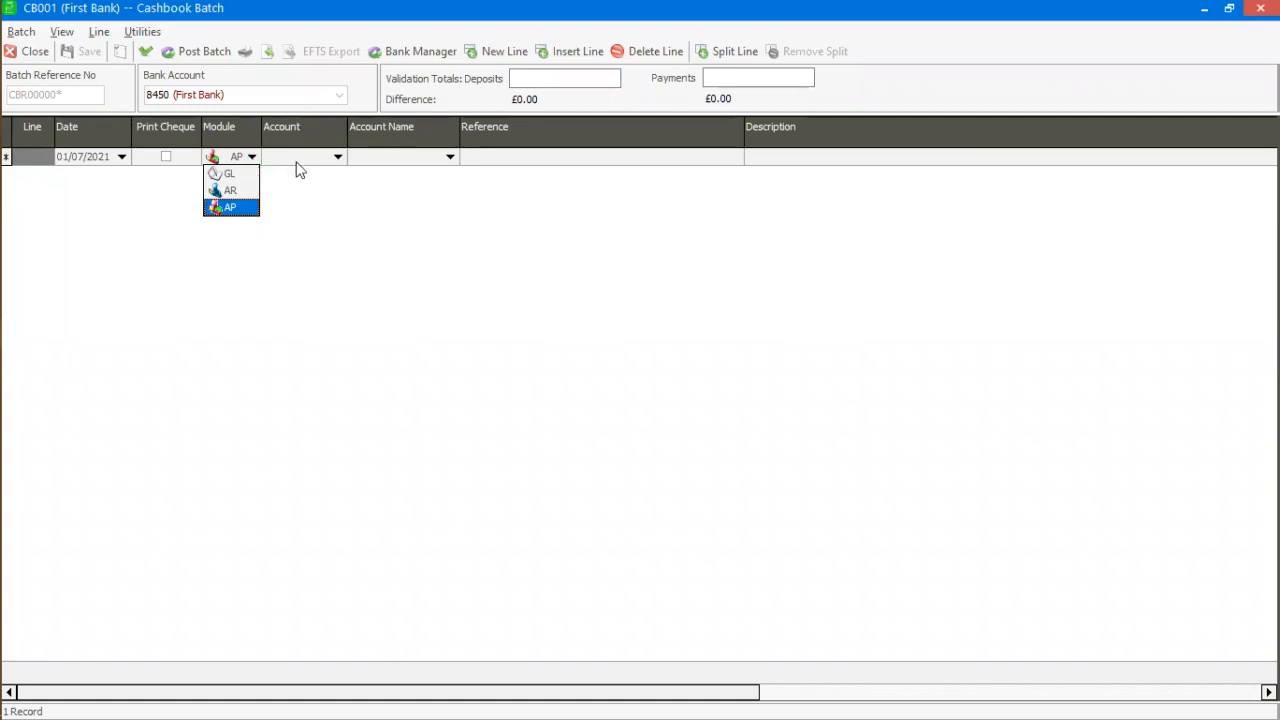
click(338, 158)
click(338, 158)
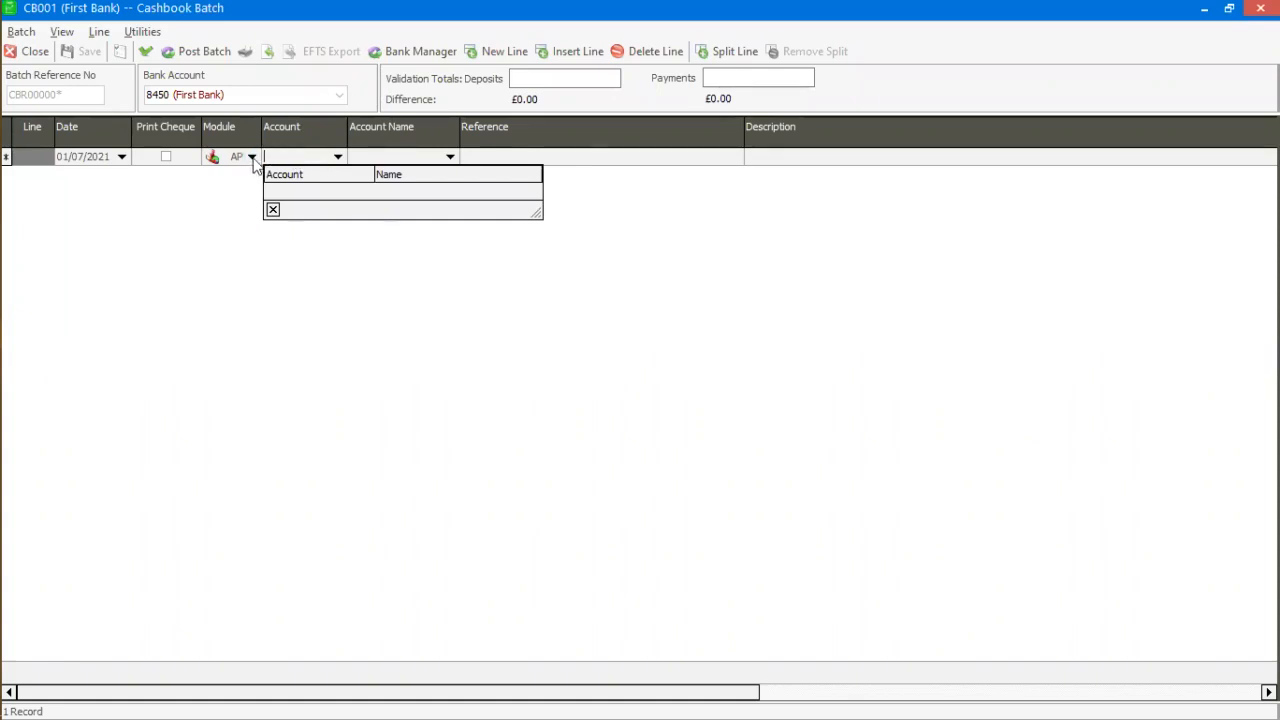
Step: Change the line's module to GL and browse the ledger accounts down to the expense accounts
click(252, 158)
click(252, 158)
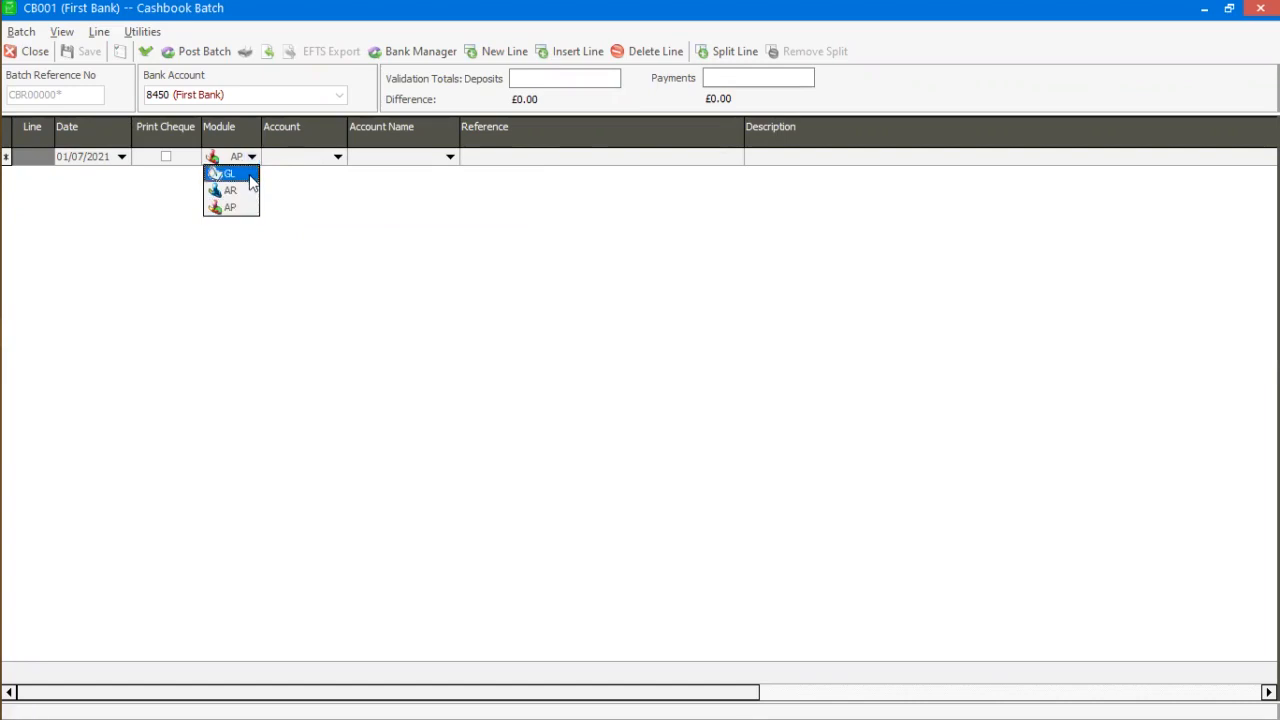
click(250, 177)
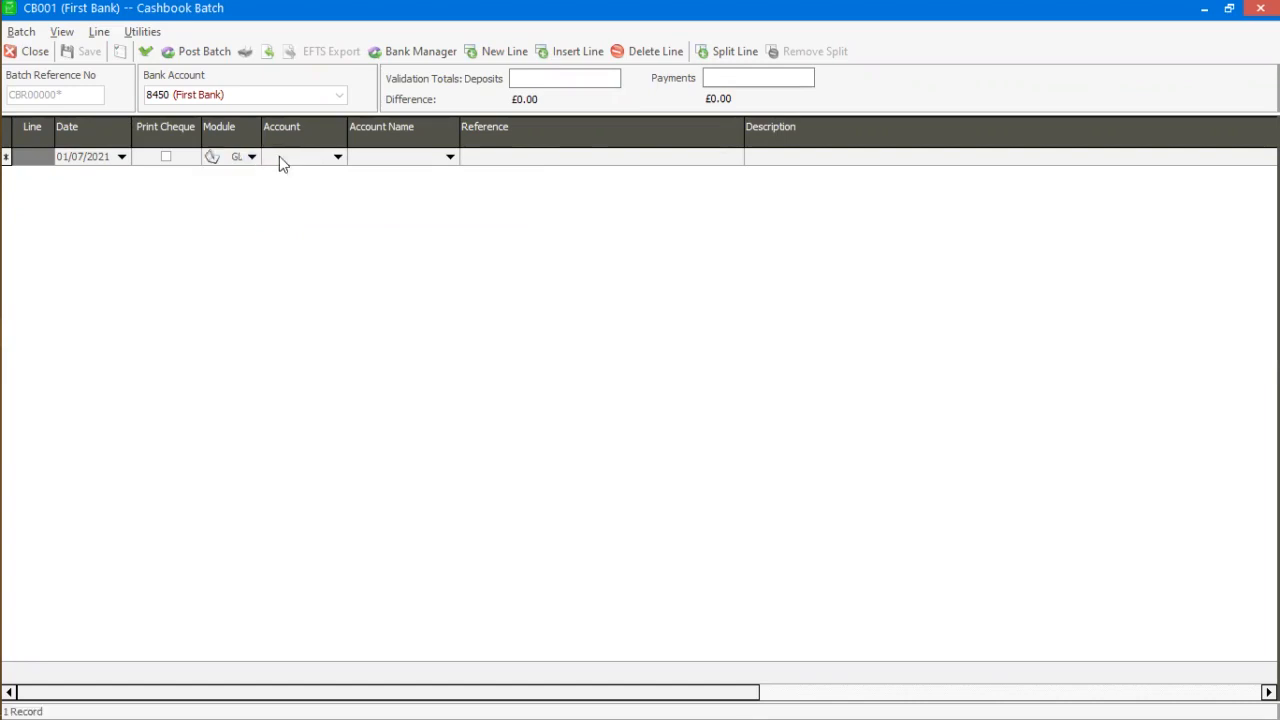
click(338, 157)
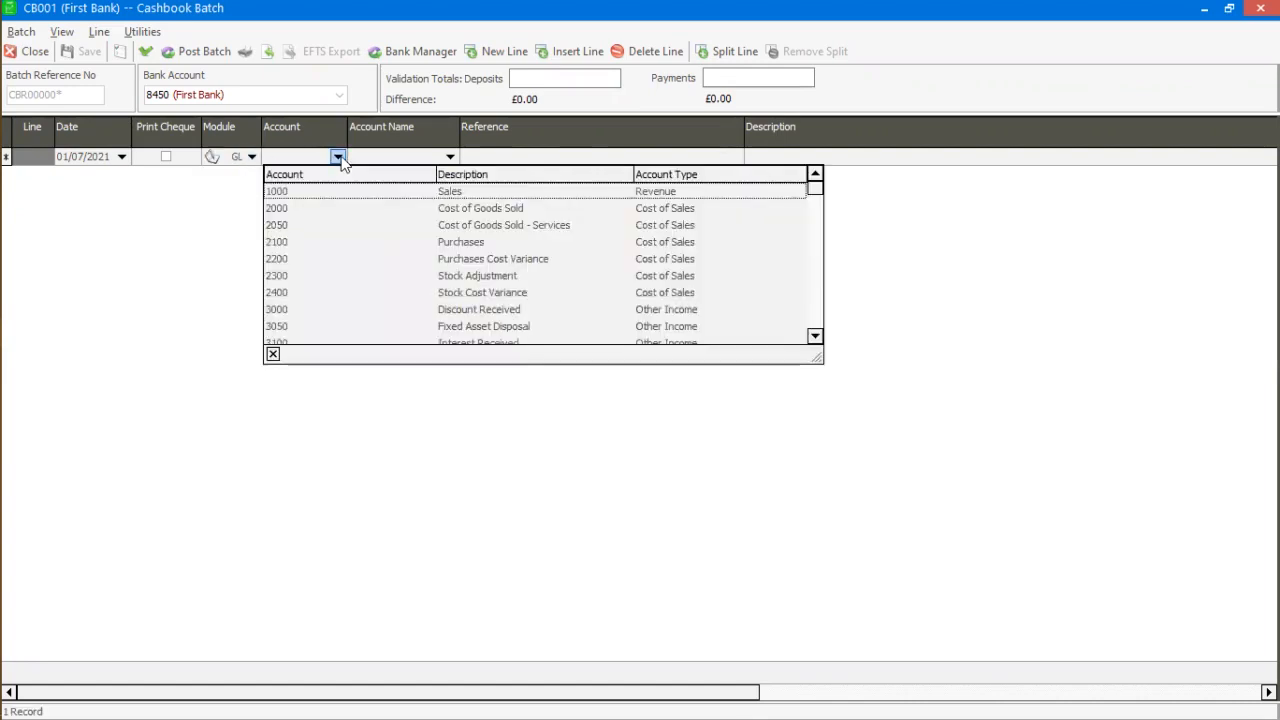
key(Down)
key(Down)
key(Down)
key(Down)
key(Down)
key(Down)
key(Down)
key(Down)
key(Down)
key(Down)
key(Down)
key(Down)
key(Down)
key(Down)
key(Down)
key(Down)
key(Down)
key(Down)
key(Down)
key(Down)
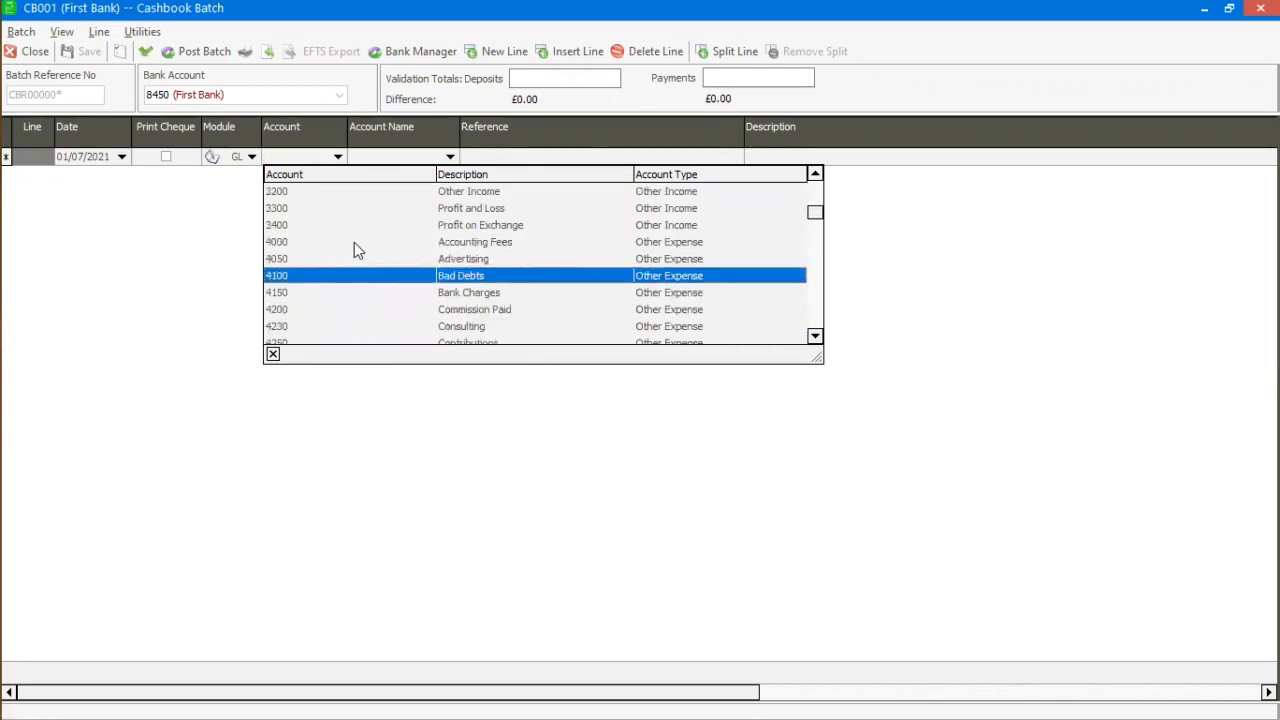
Step: Switch the line's module to AR and list the customer accounts available for it
click(252, 157)
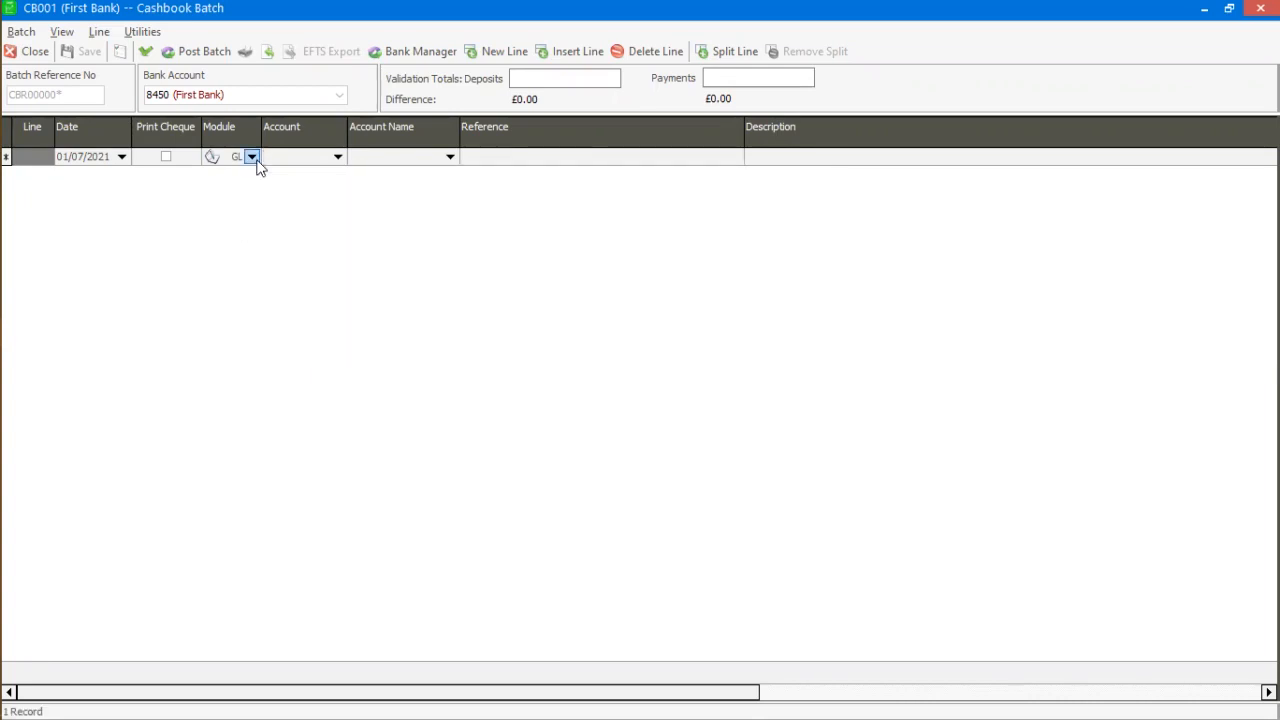
click(252, 158)
click(248, 191)
click(338, 157)
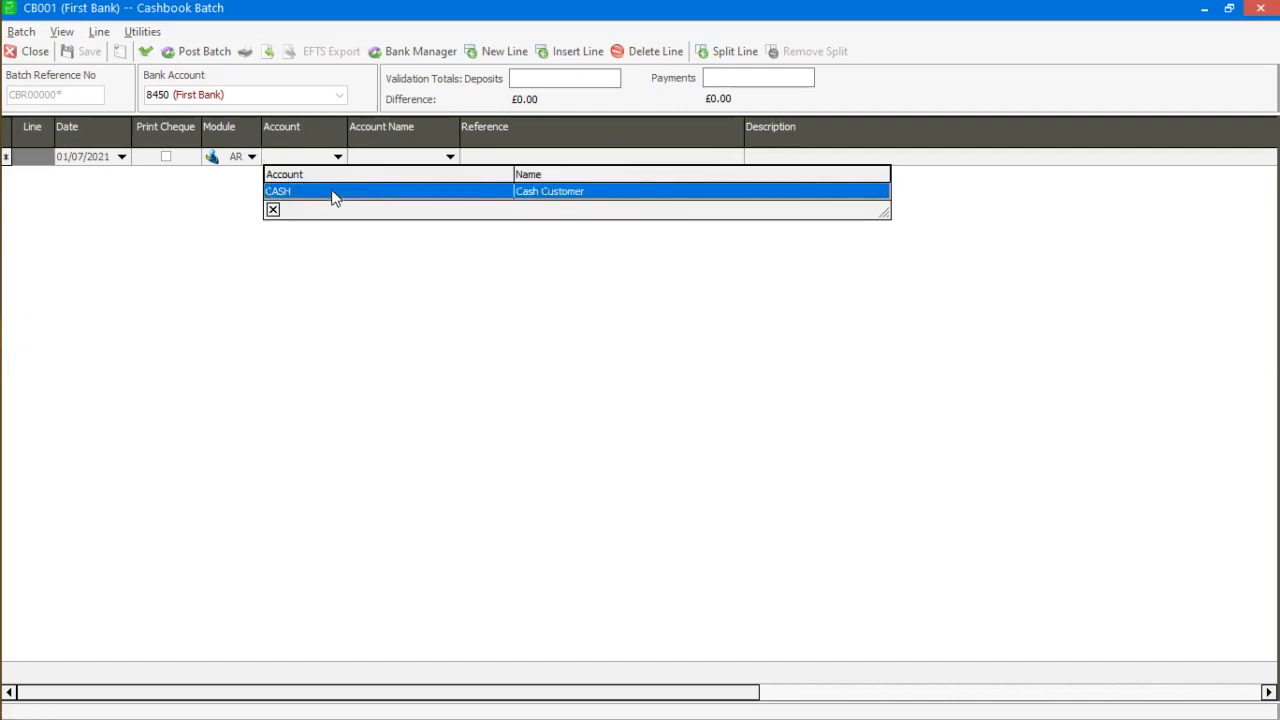
Step: Set the line's module back to AP for a supplier transaction
click(251, 157)
click(251, 158)
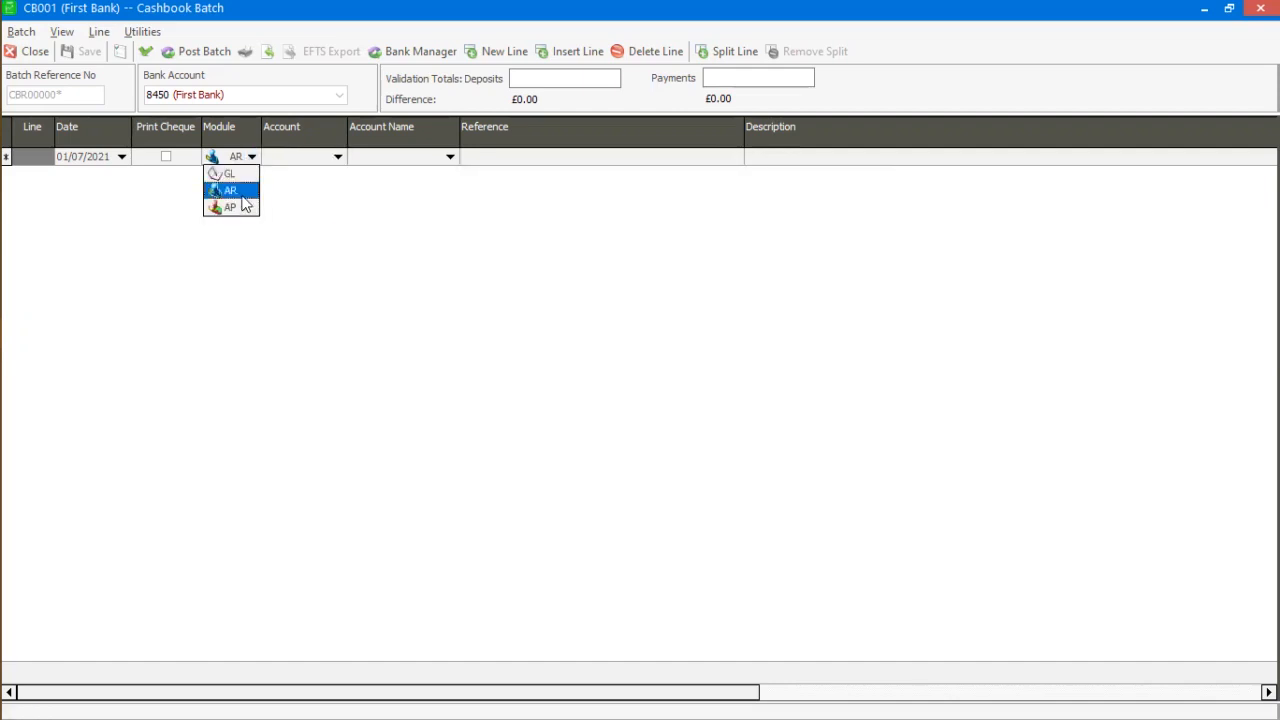
click(245, 210)
click(296, 160)
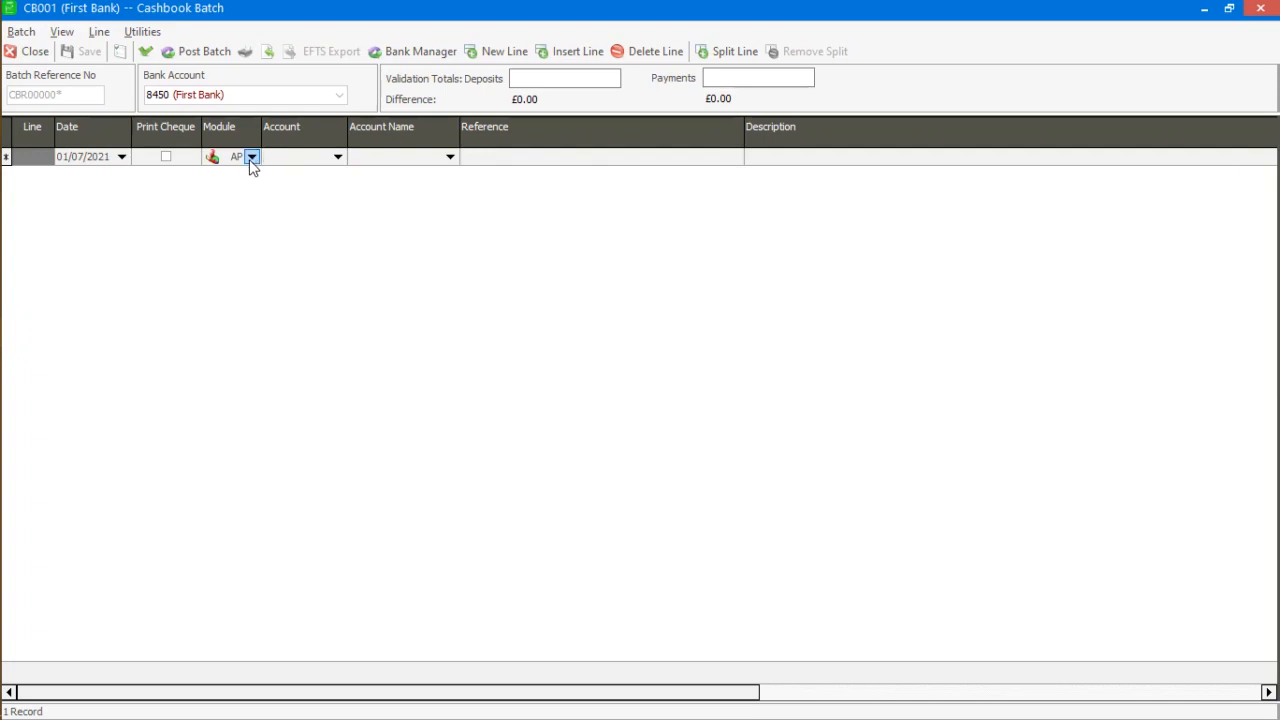
Step: Set the line's module to GL and its account to 4230 Consulting
click(251, 161)
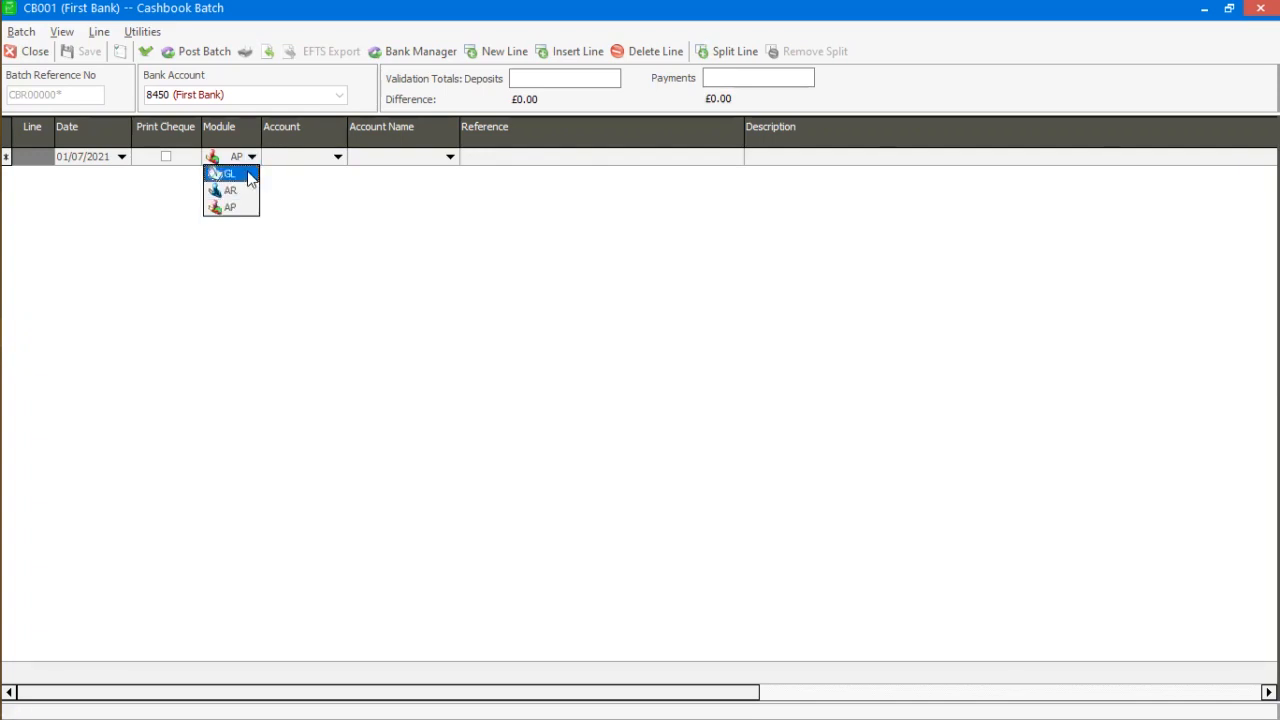
click(249, 175)
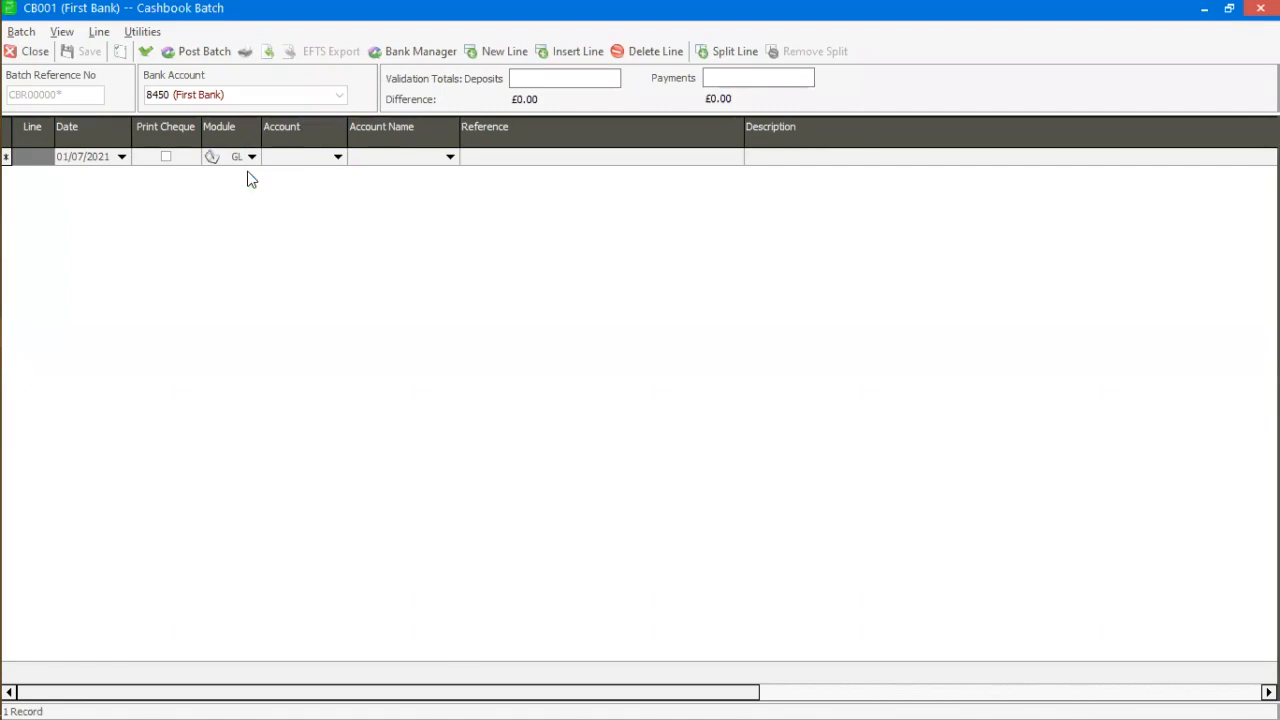
click(338, 158)
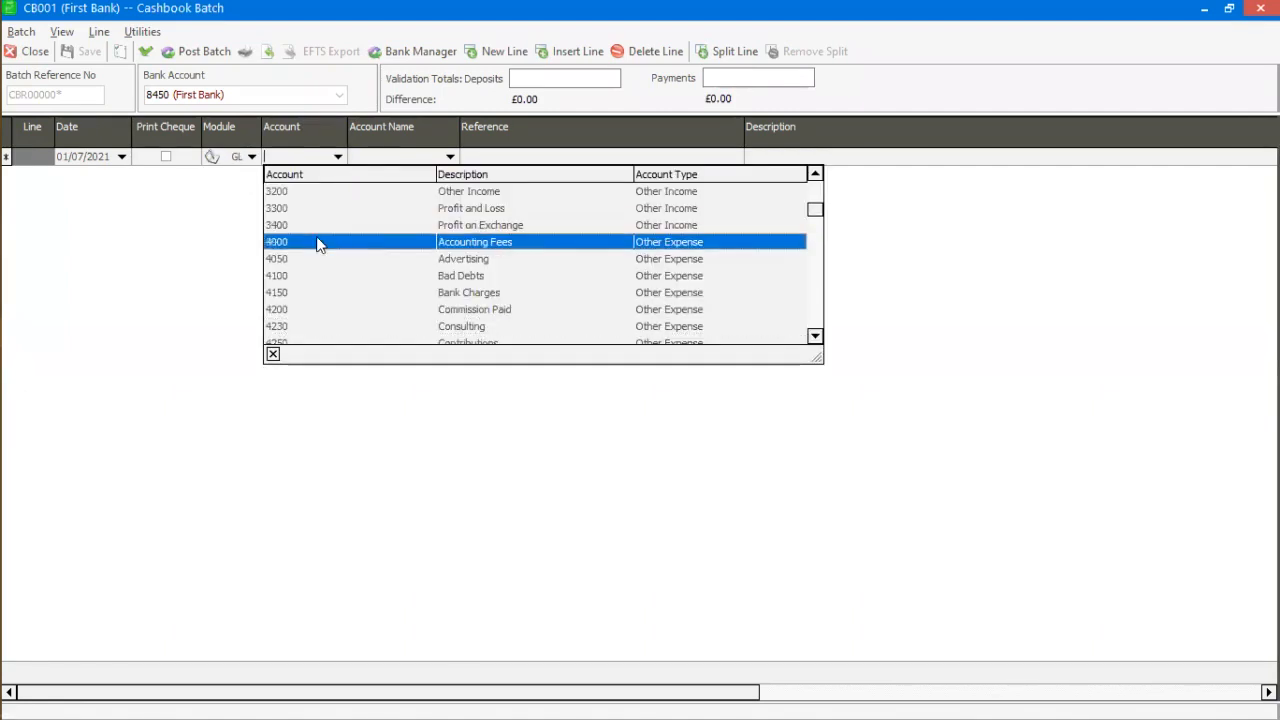
scroll(346, 300, down, 3)
scroll(346, 294, up, 1)
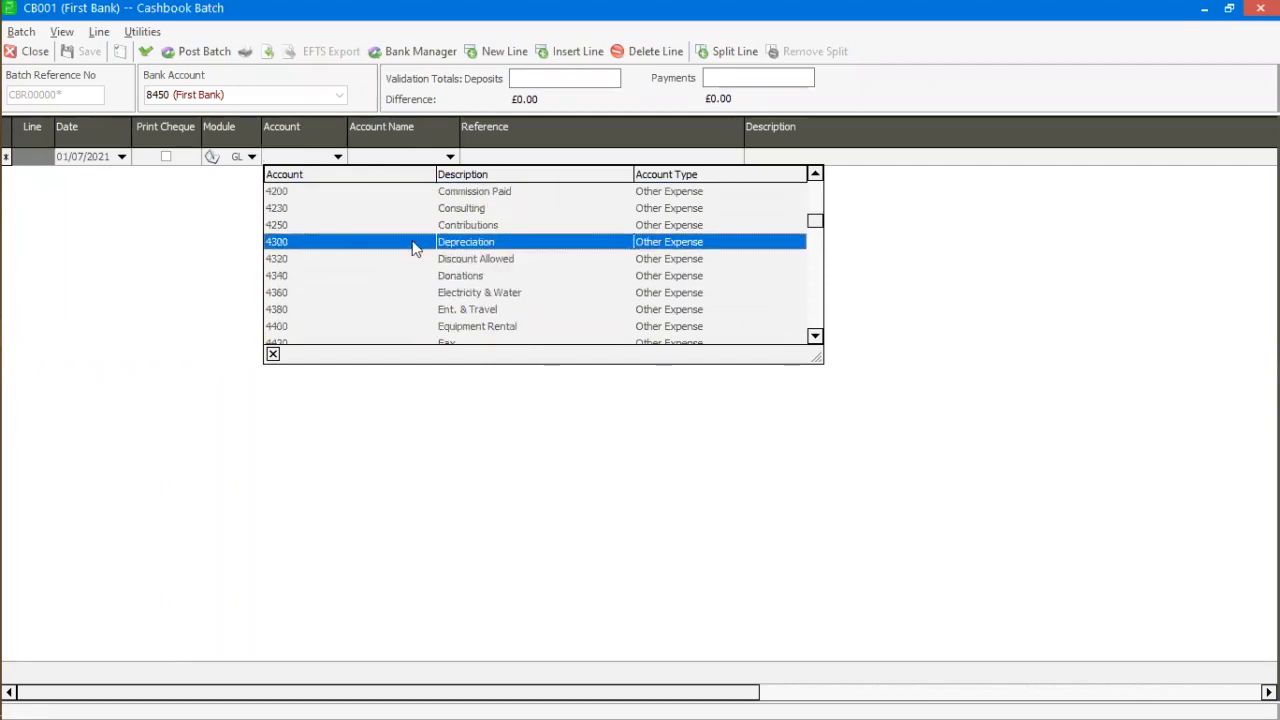
click(417, 210)
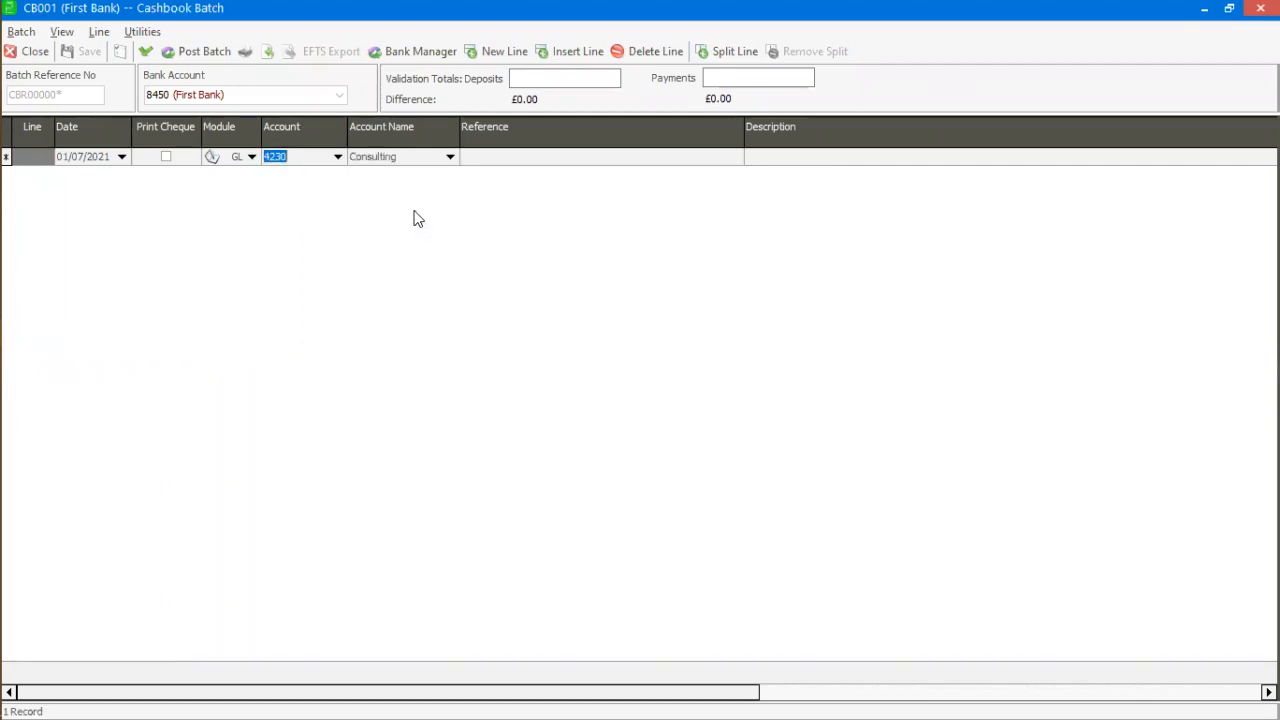
key(Tab)
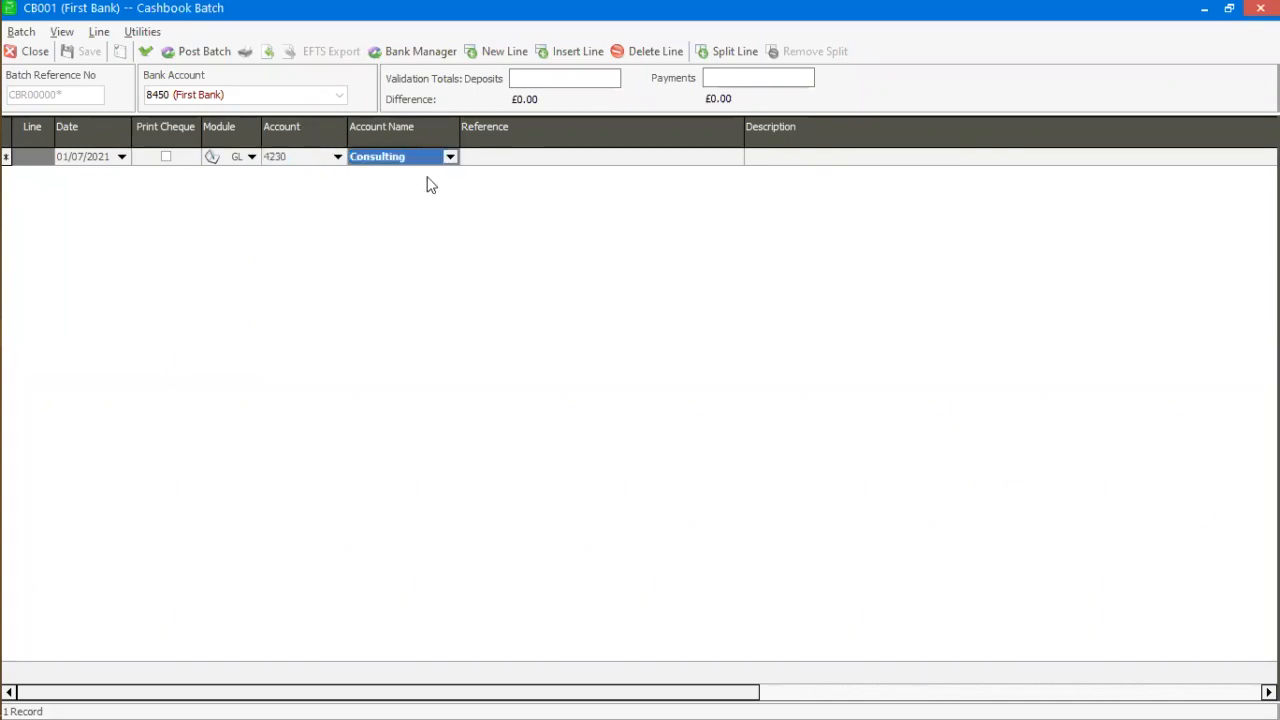
Step: Give the line the reference RF00015 and the description "Being Payment for consultancy services"
click(538, 156)
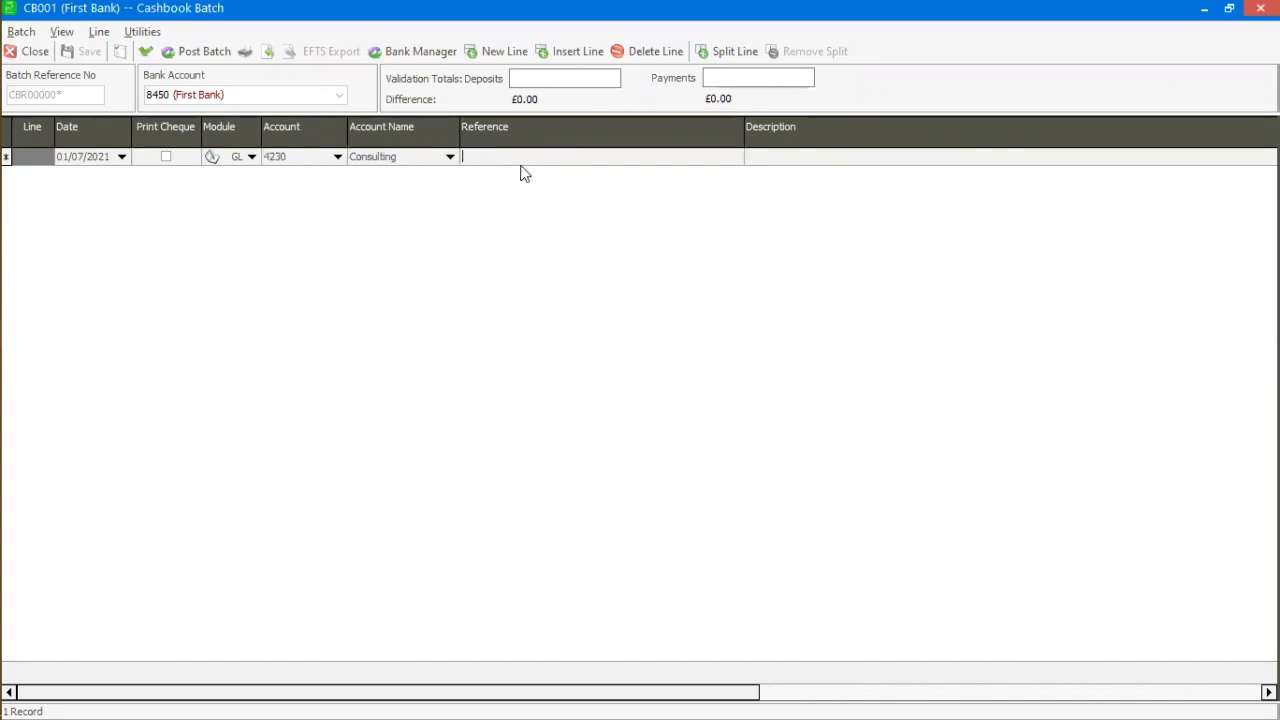
text(RF00015)
key(Tab)
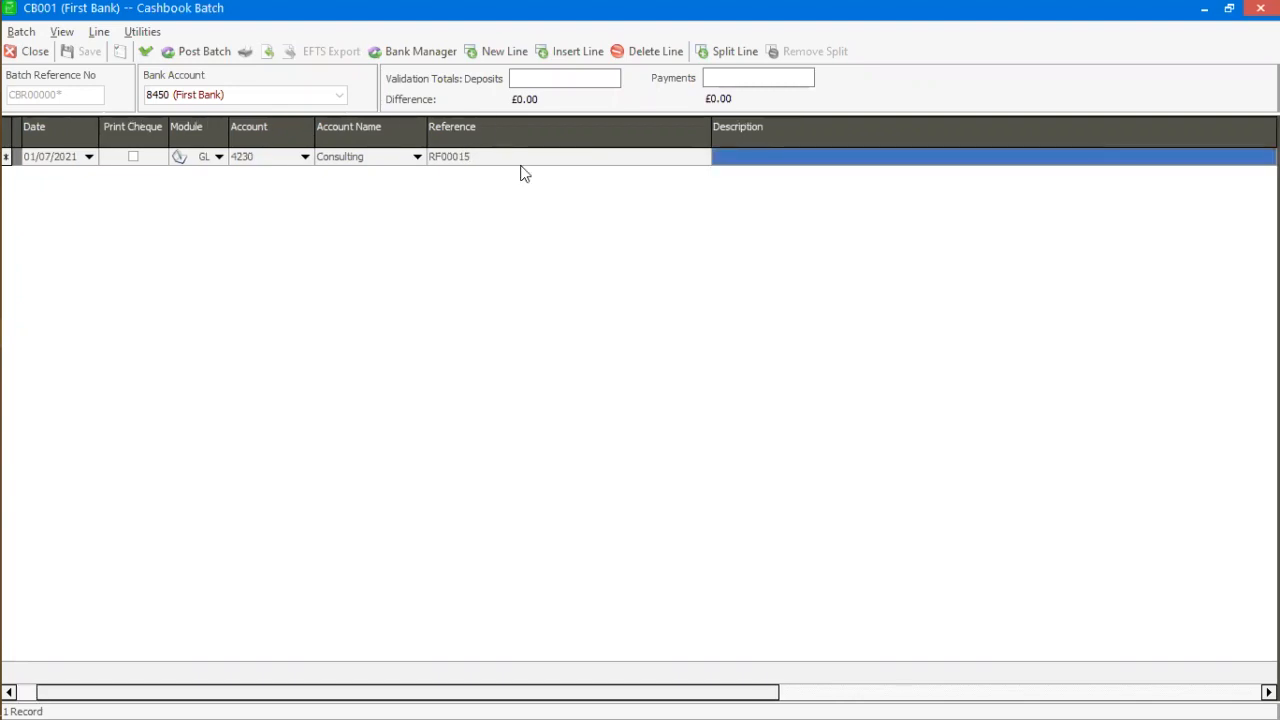
text(B)
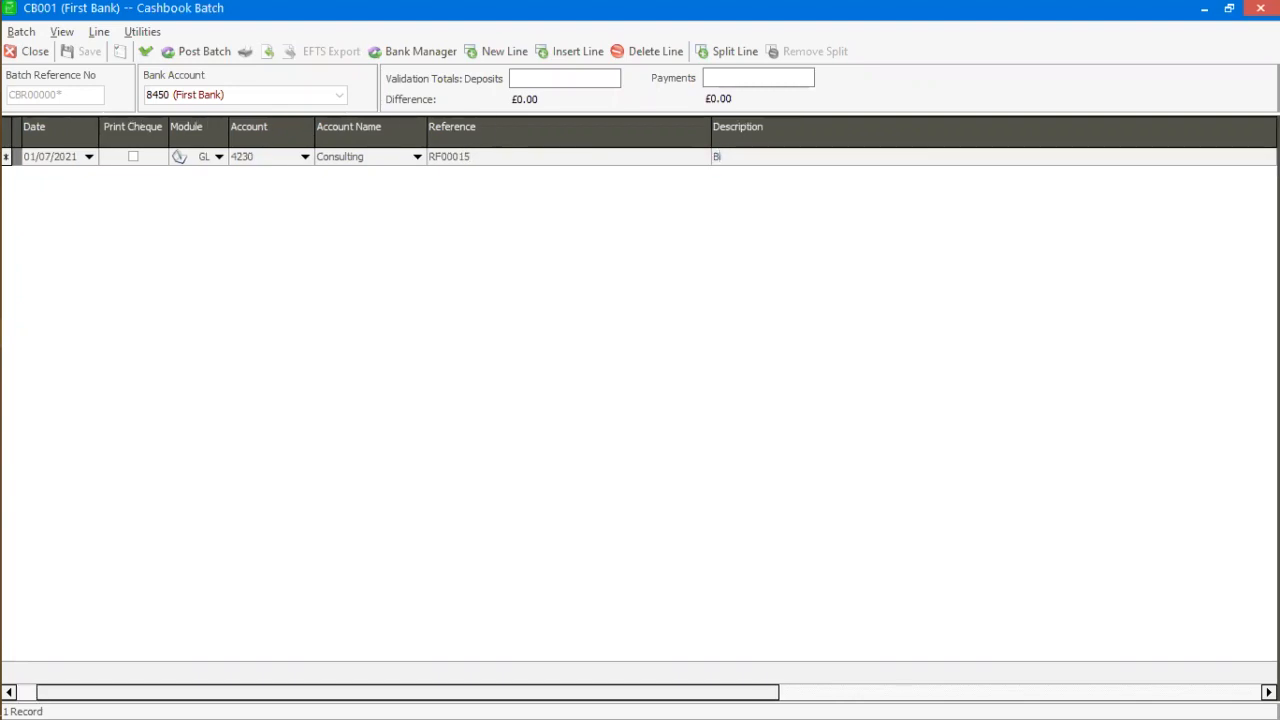
text(illing)
key(BackSpace)
key(BackSpace)
key(BackSpace)
key(BackSpace)
text(eing P)
key(BackSpace)
text(Payment for consultancy services)
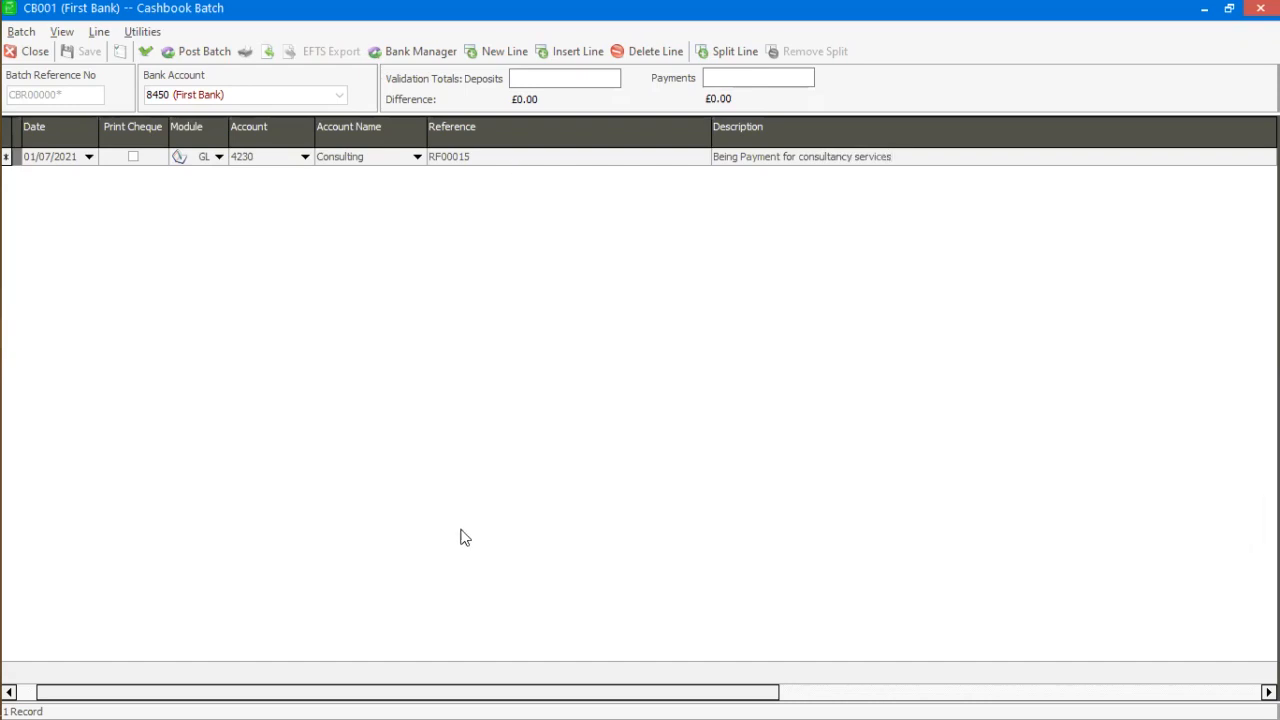
key(Tab)
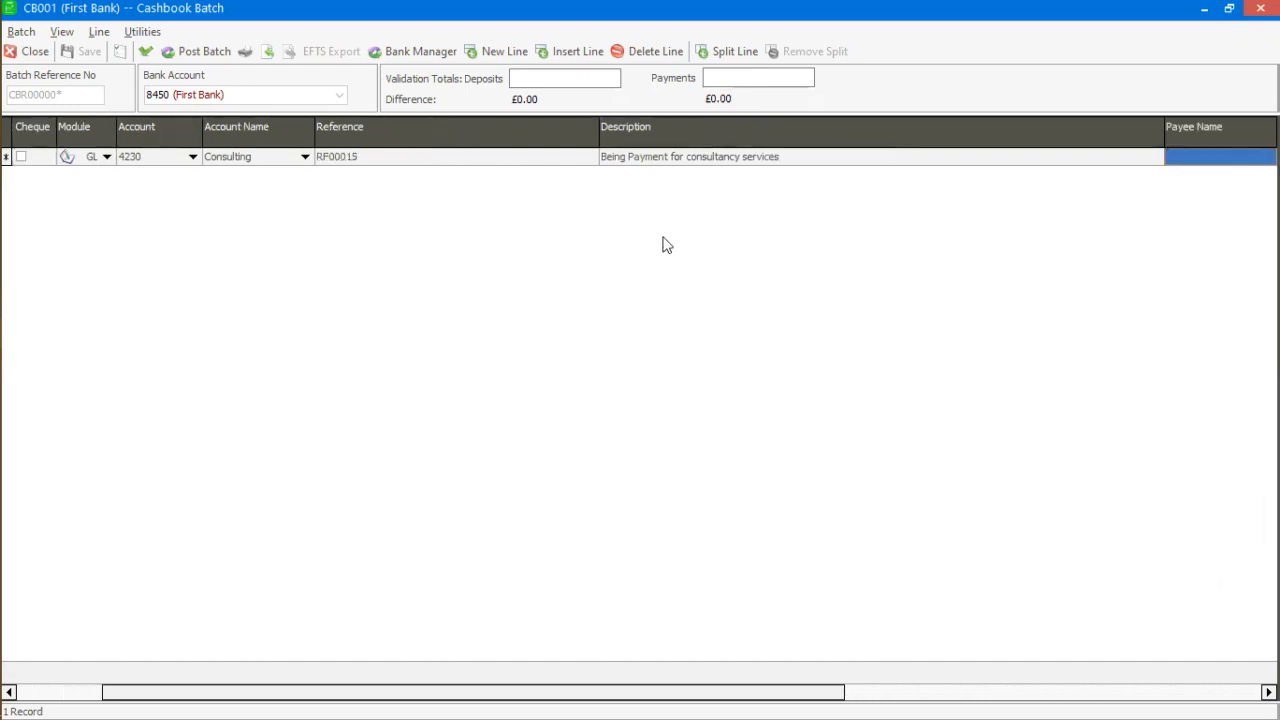
Step: Auto-fit the batch grid columns to the window and widen the Deposit and Payment columns so their headings are readable
right_click(683, 286)
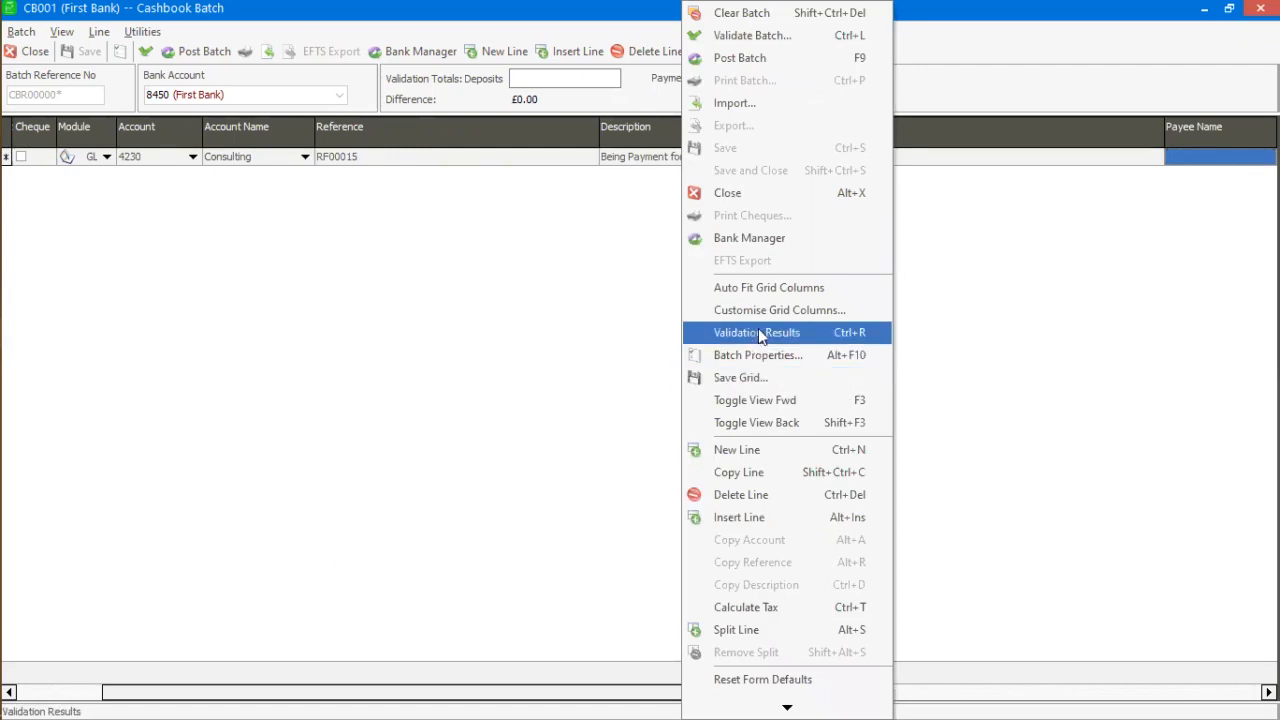
click(768, 288)
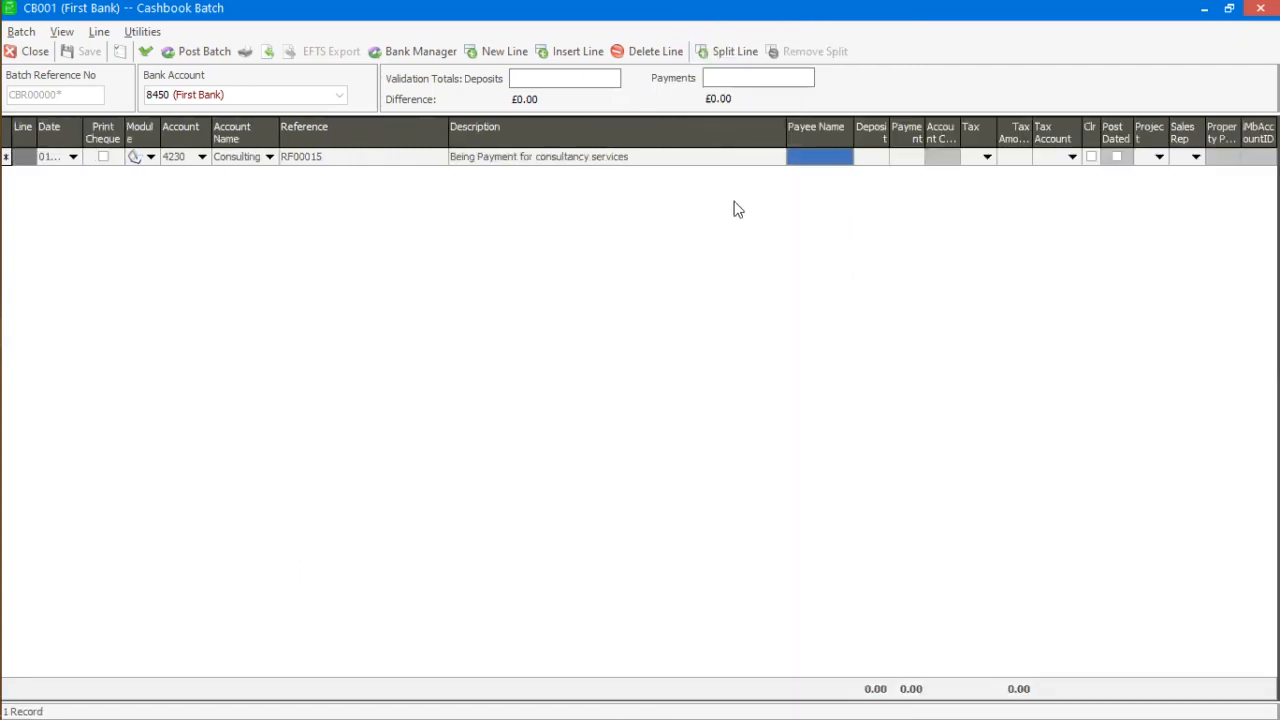
click(880, 160)
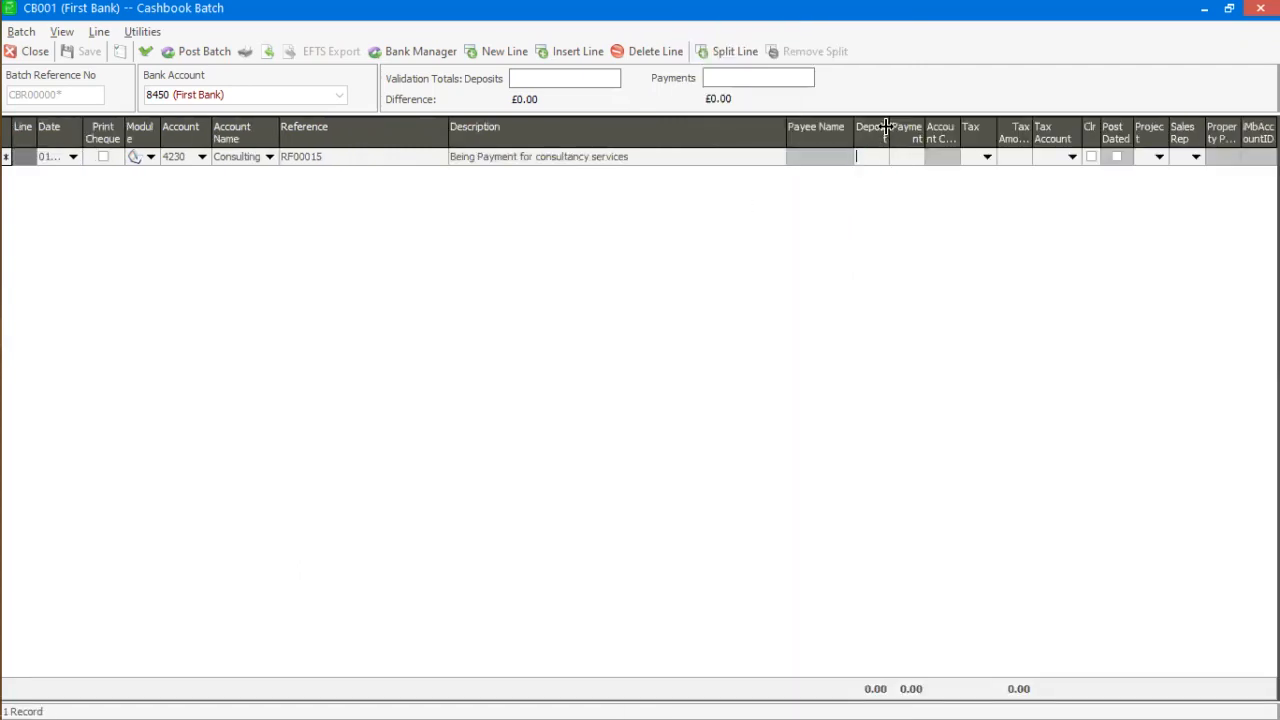
drag(890, 131, 966, 131)
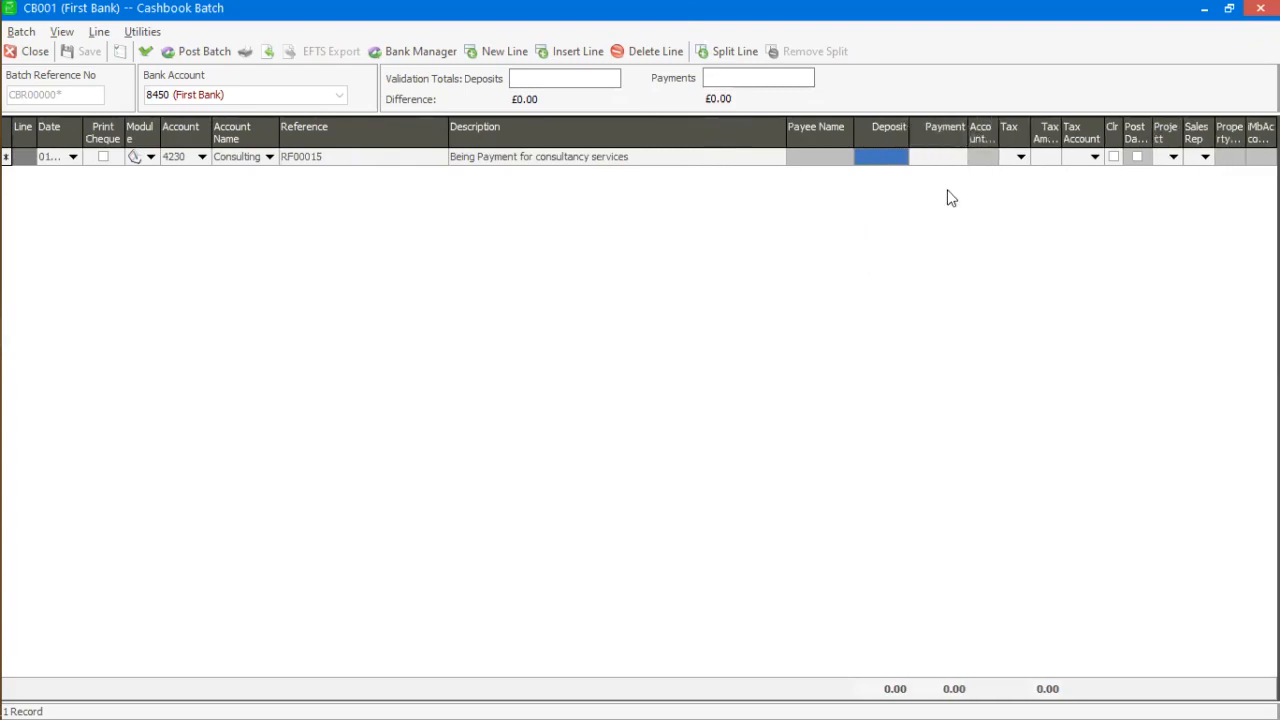
click(890, 156)
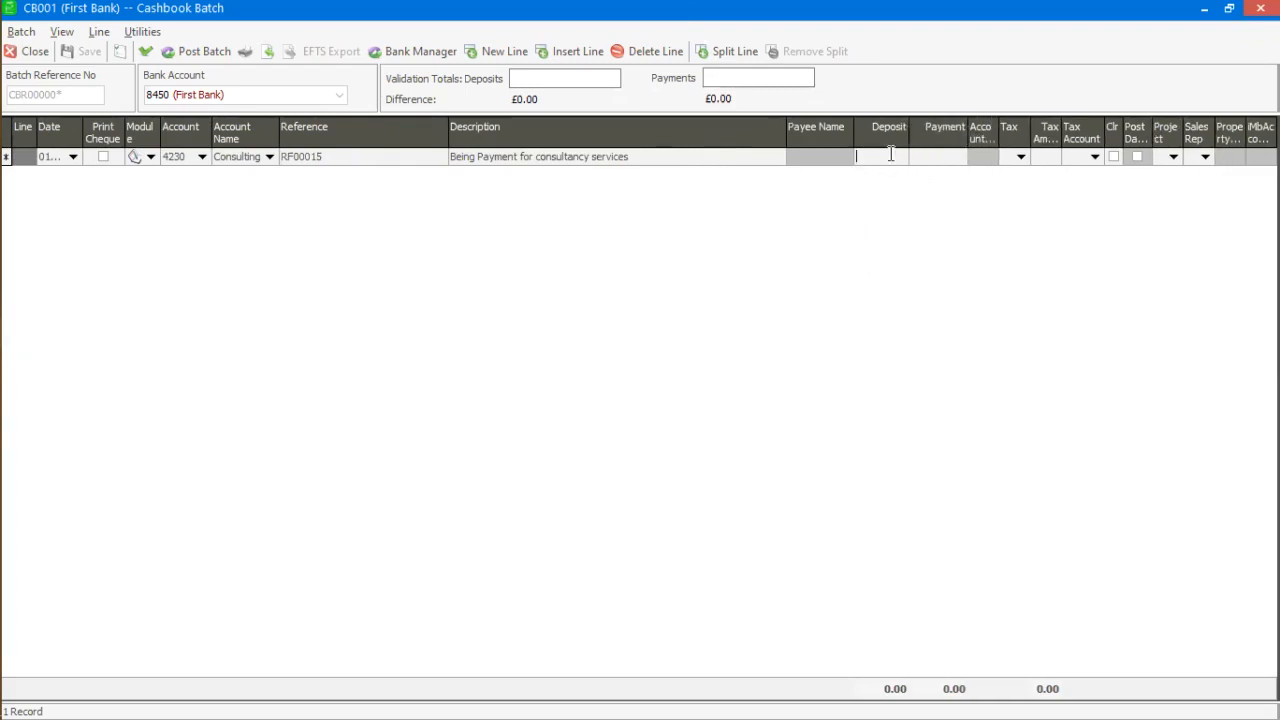
Step: Enter a payment of 50000 on the consulting line, then save and close the batch
click(945, 156)
text(50000)
key(Return)
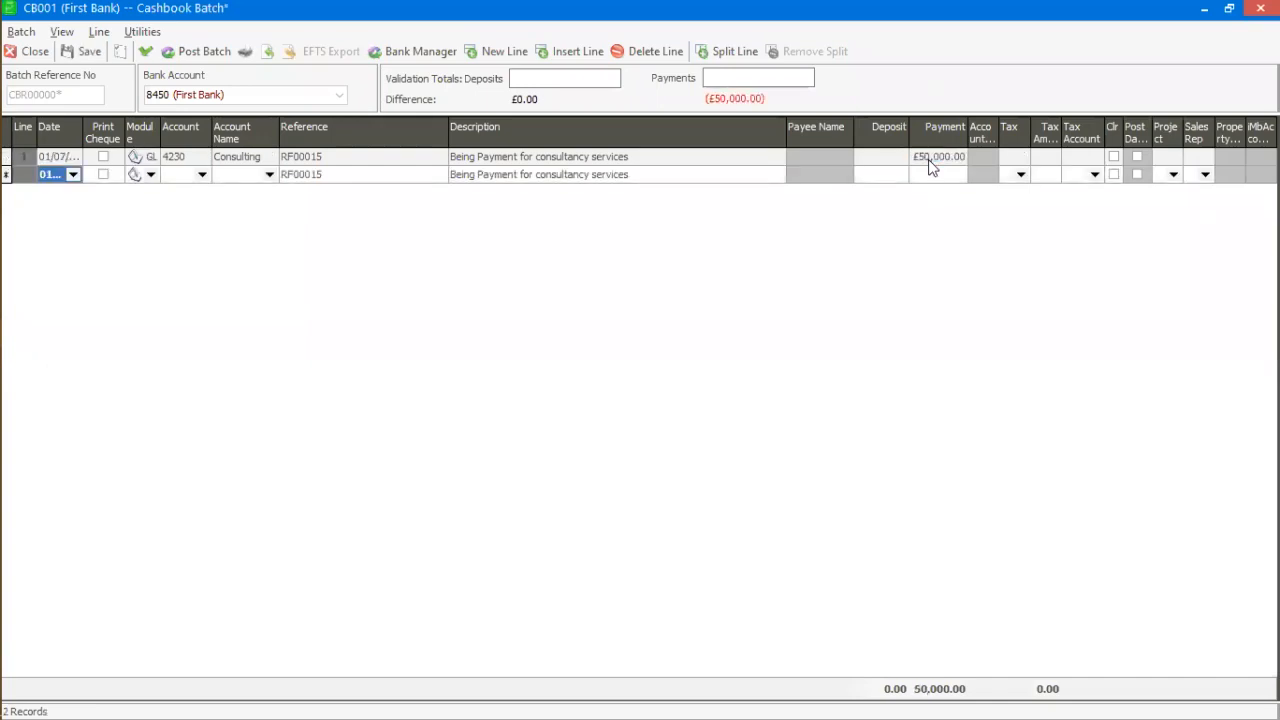
key(Escape)
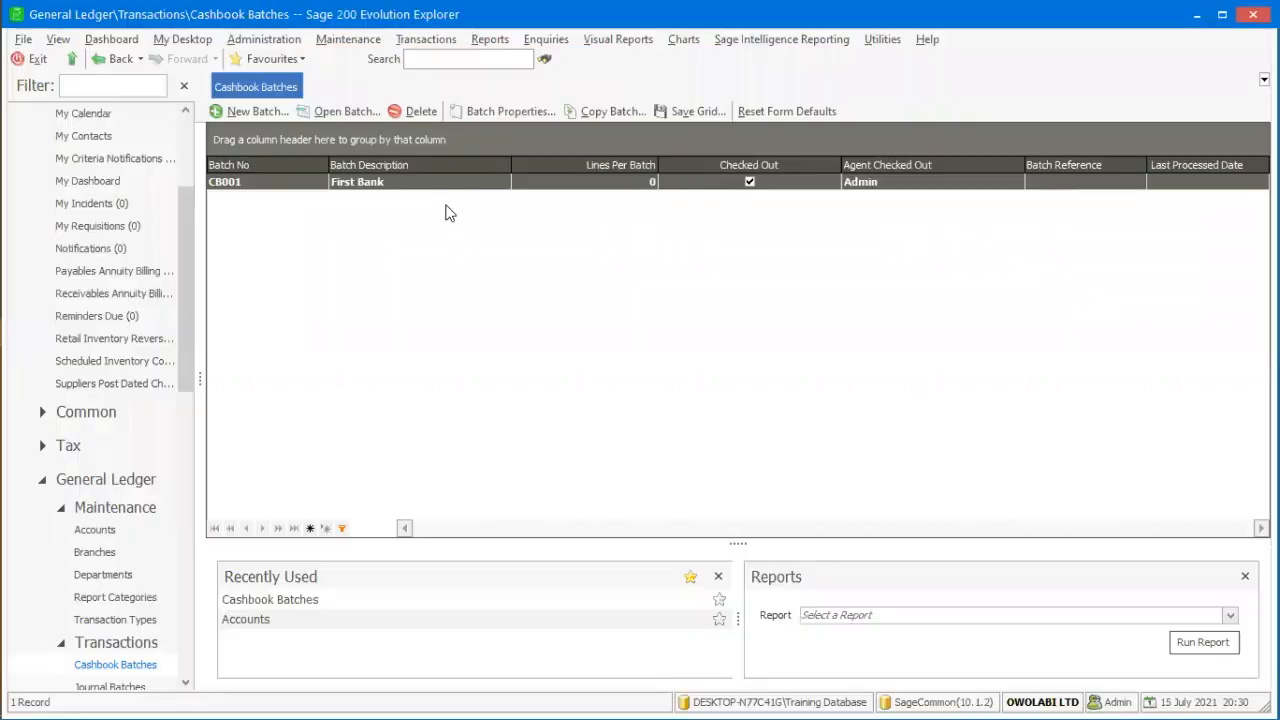
click(30, 51)
click(263, 39)
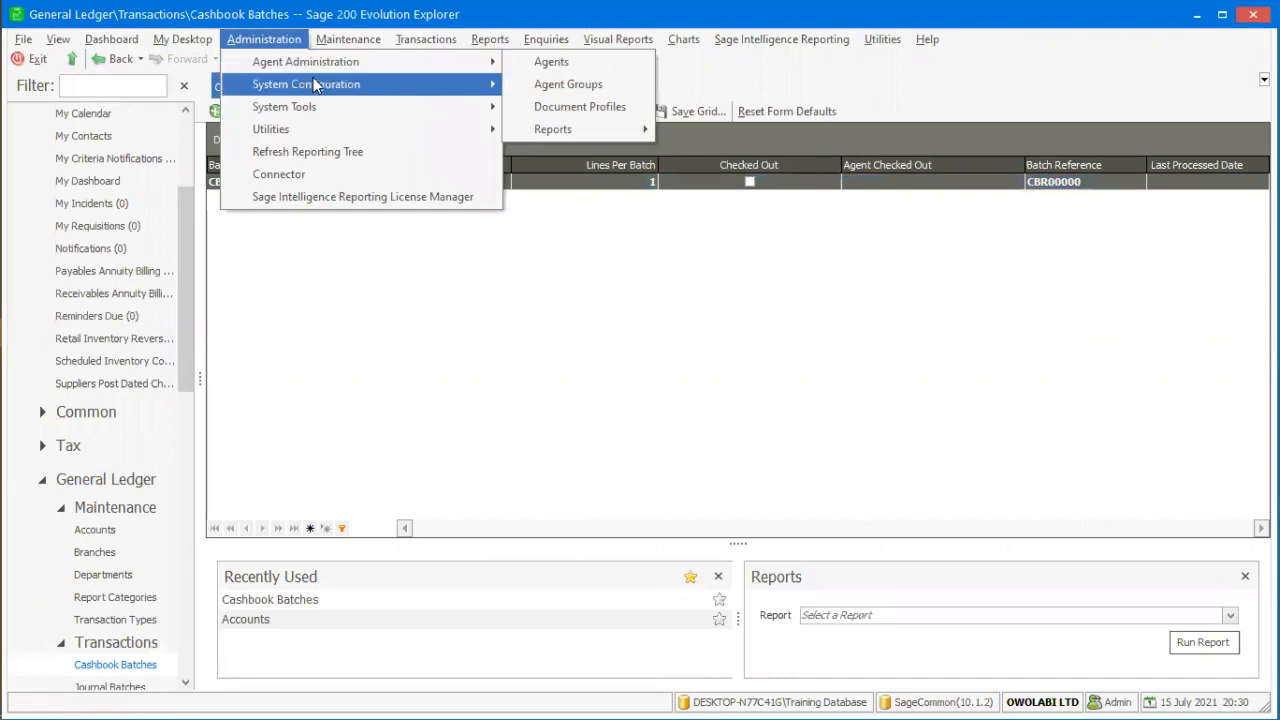
mouse_move(306, 84)
mouse_move(383, 66)
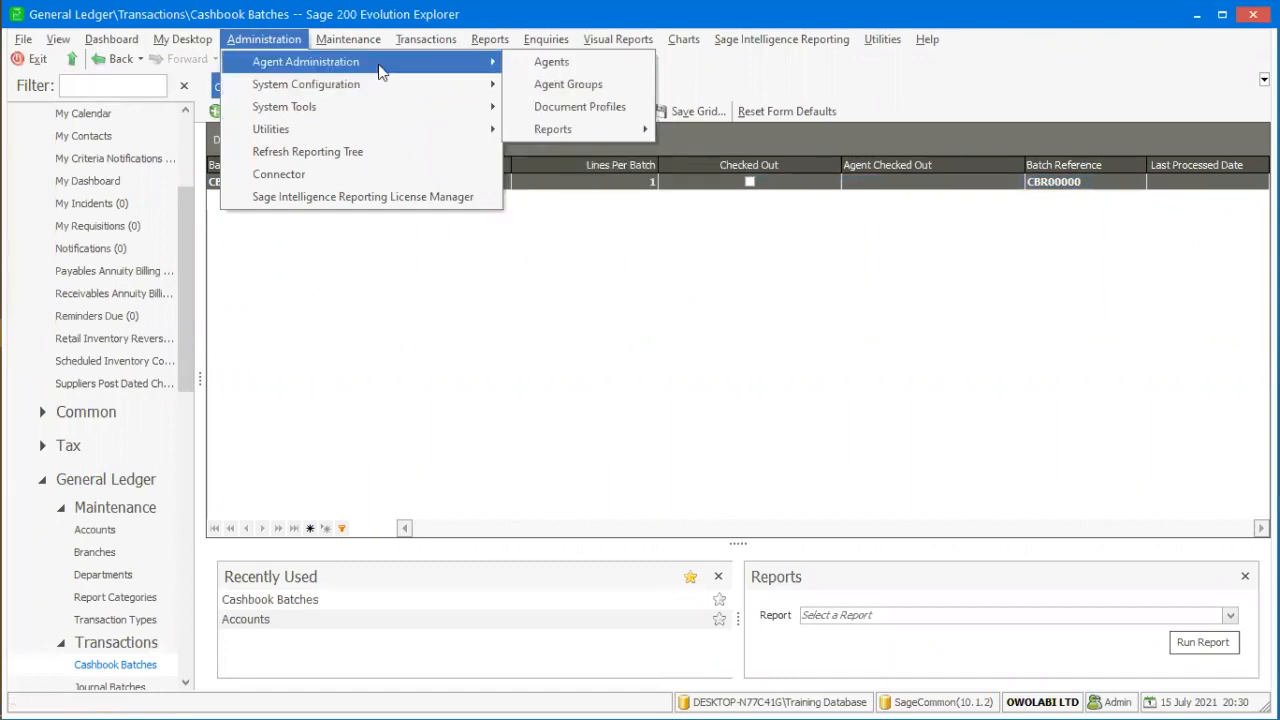
click(263, 39)
Step: Open the company details and set the home currency symbol to N in the general settings
click(348, 39)
mouse_move(400, 62)
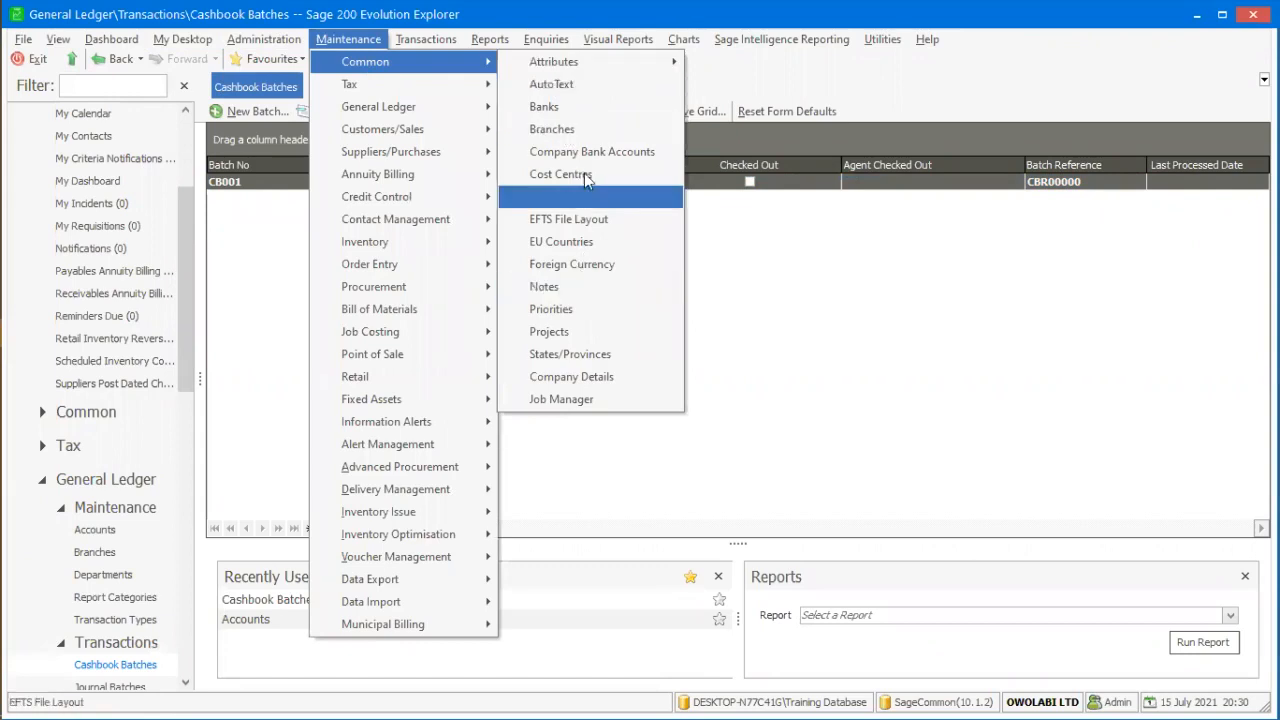
click(608, 378)
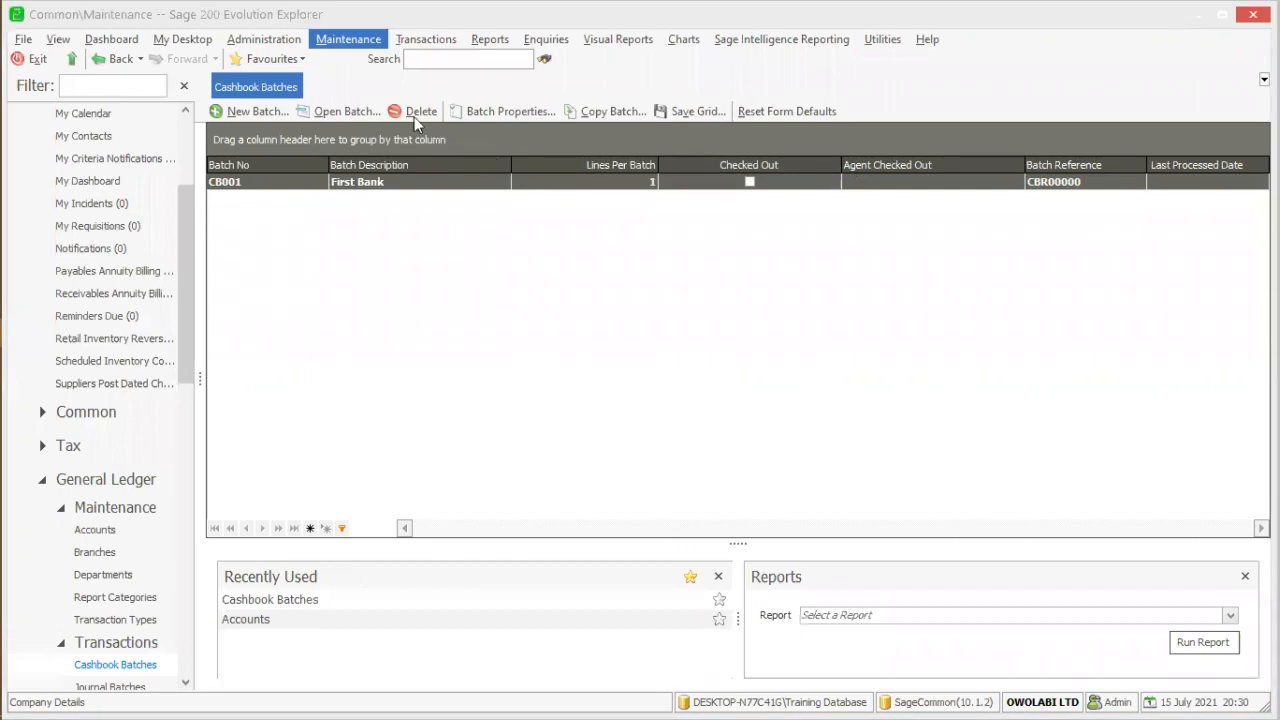
click(298, 156)
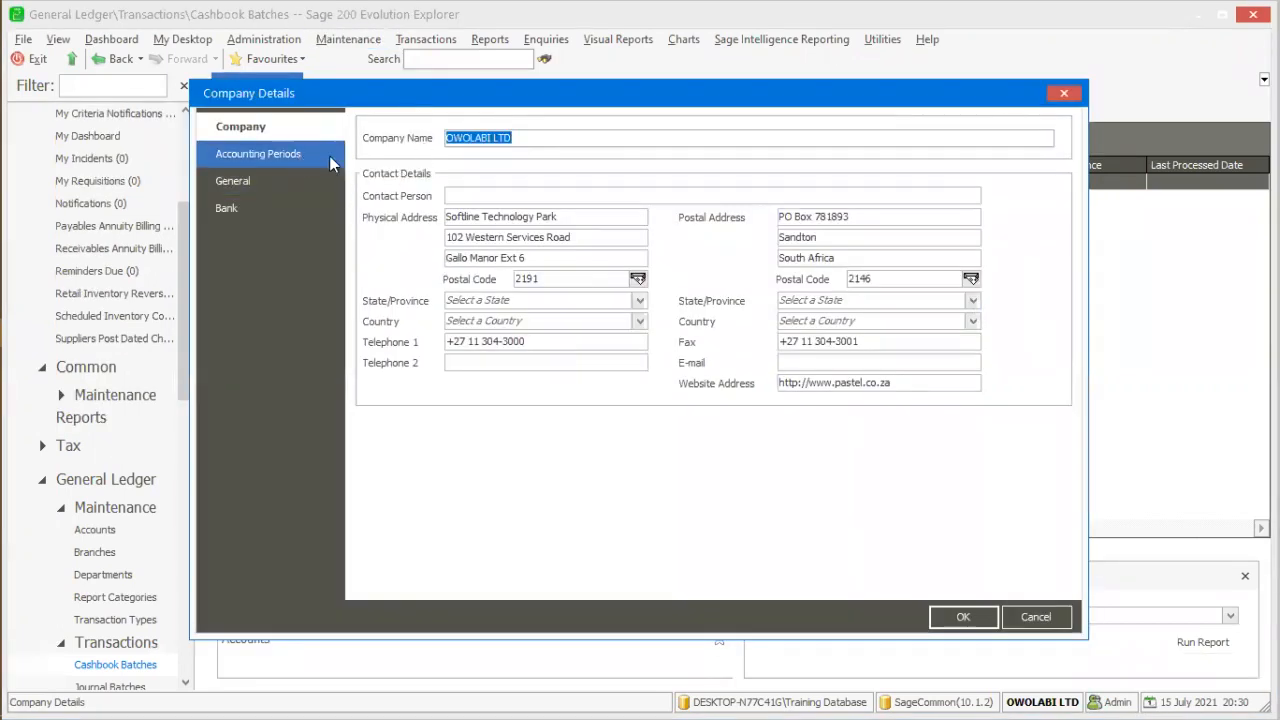
click(290, 181)
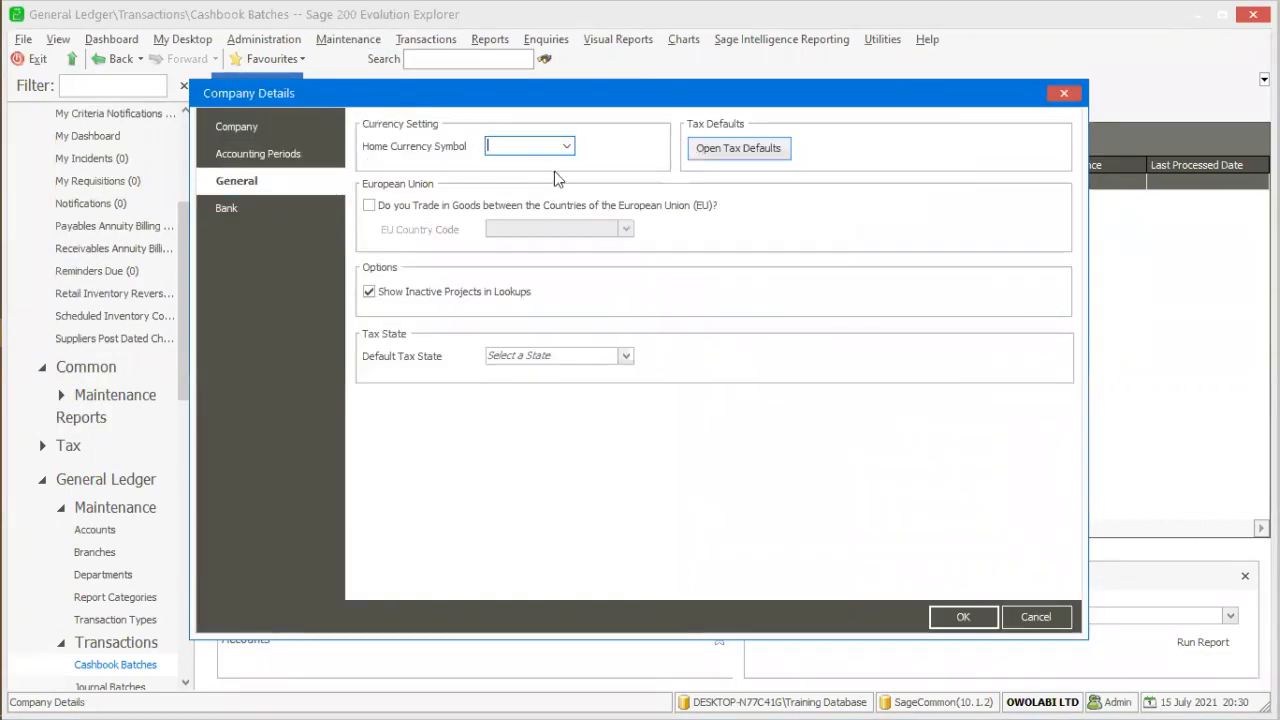
text(N)
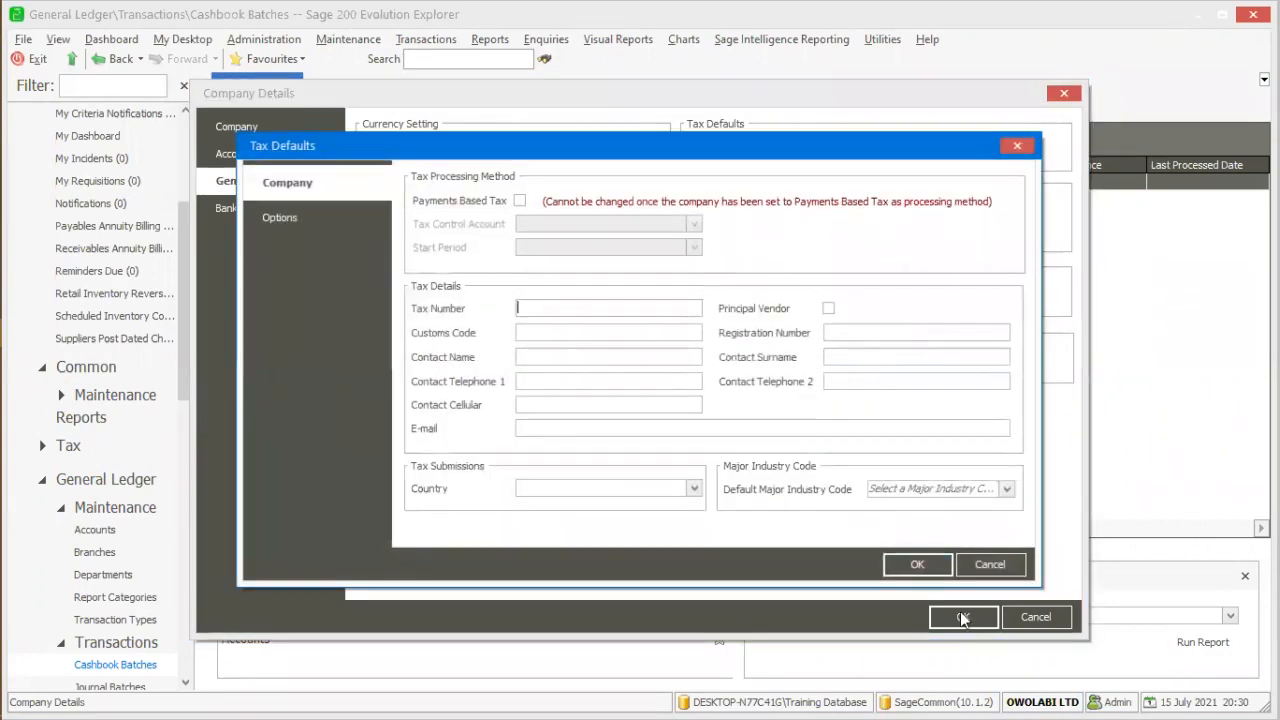
Step: Dismiss the tax defaults without saving them and save the company details
click(930, 570)
click(770, 418)
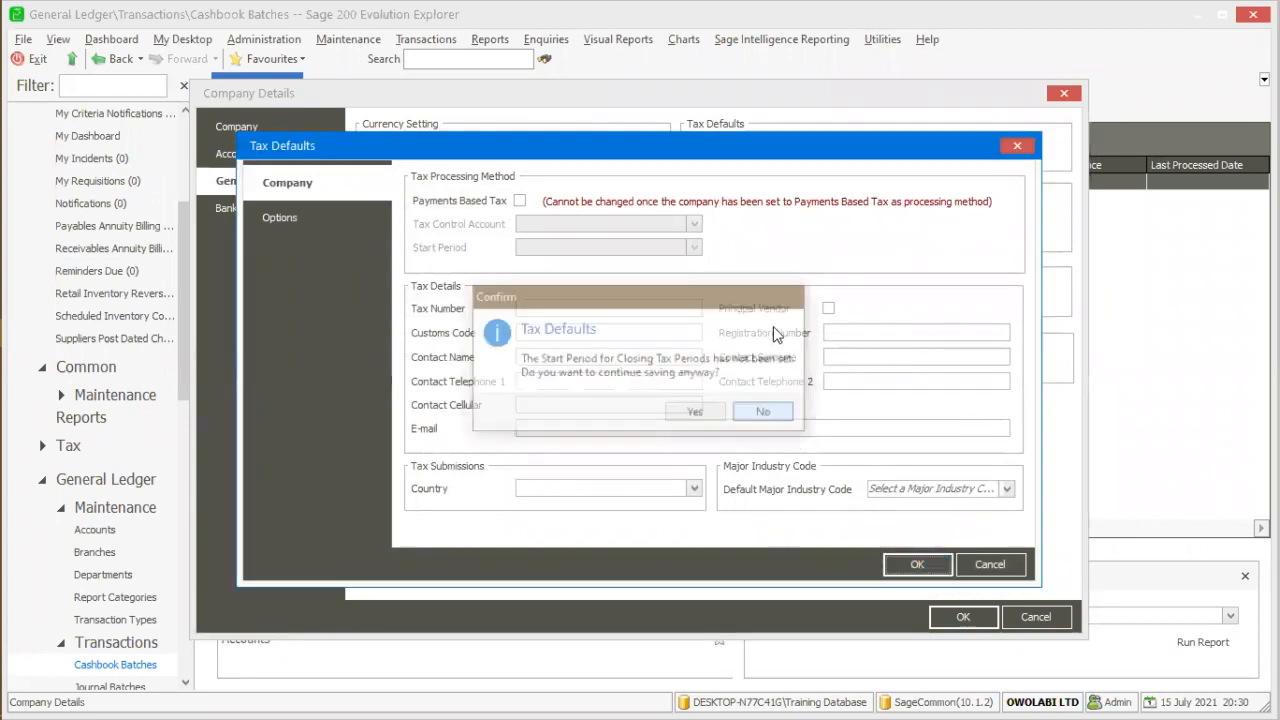
click(988, 564)
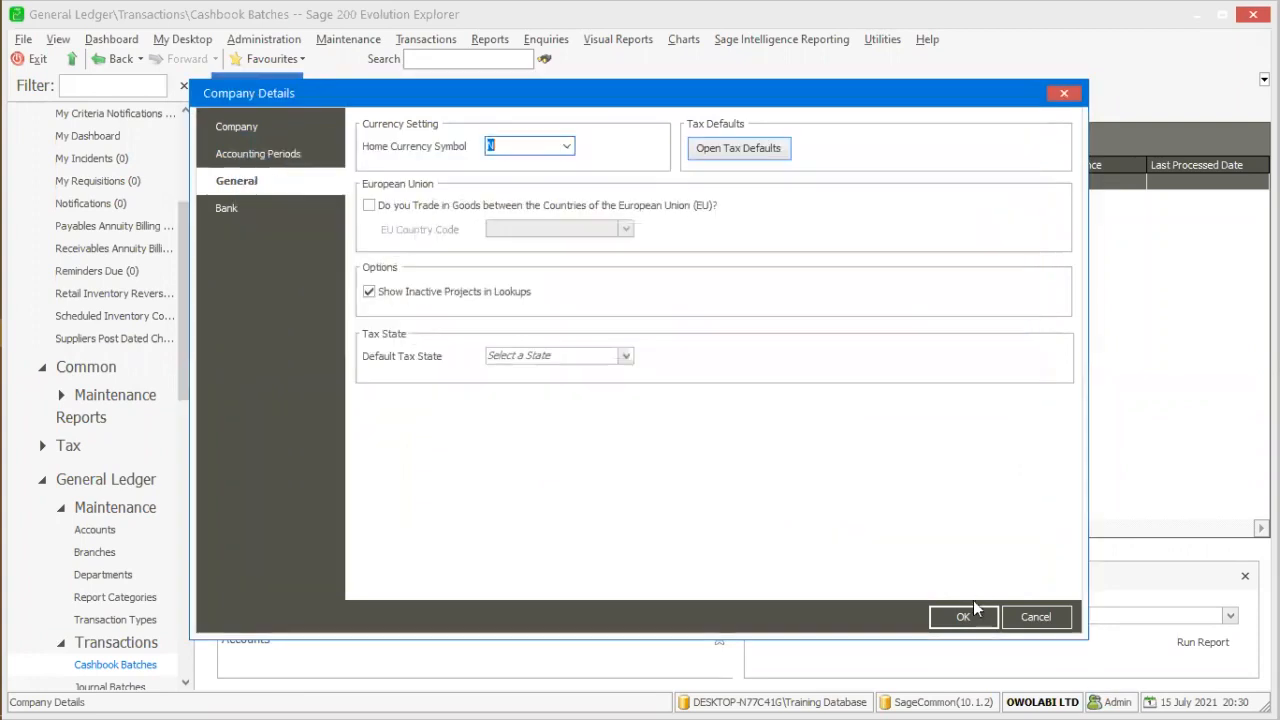
click(963, 618)
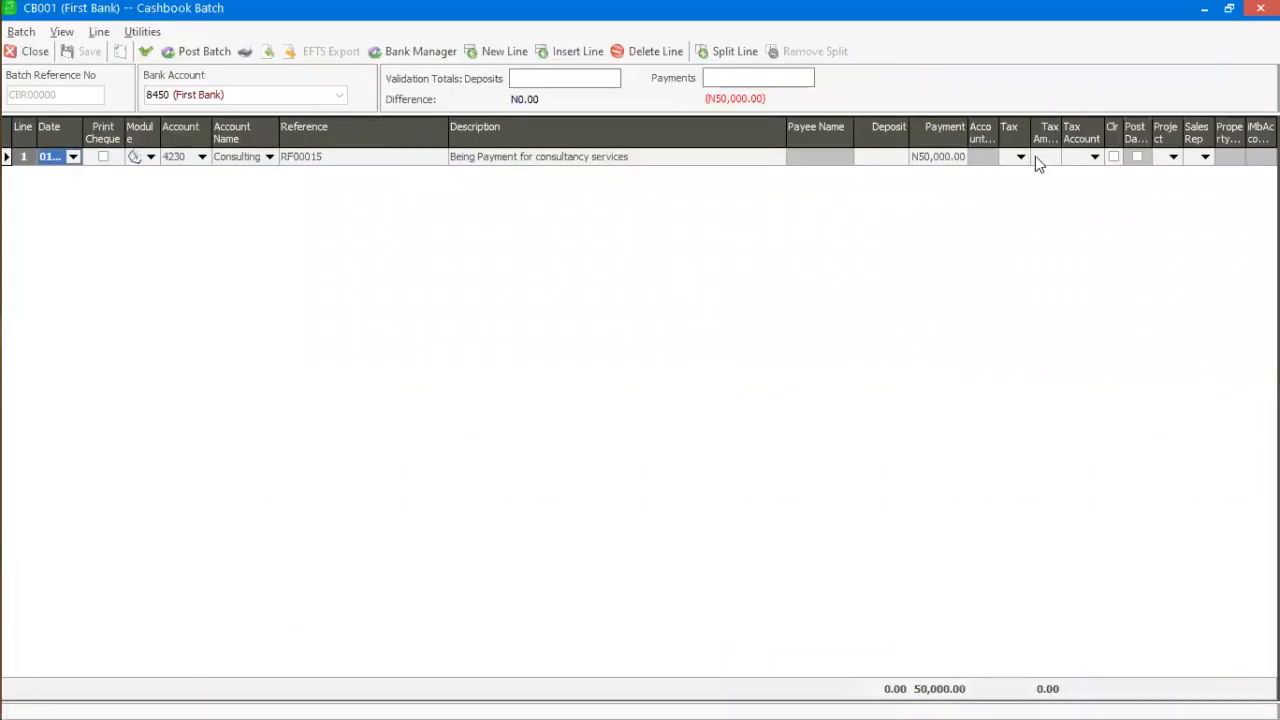
Step: Add a second line to the First Bank cashbook batch, dated 02/07/2021, keeping the GL module
click(940, 157)
key(Tab)
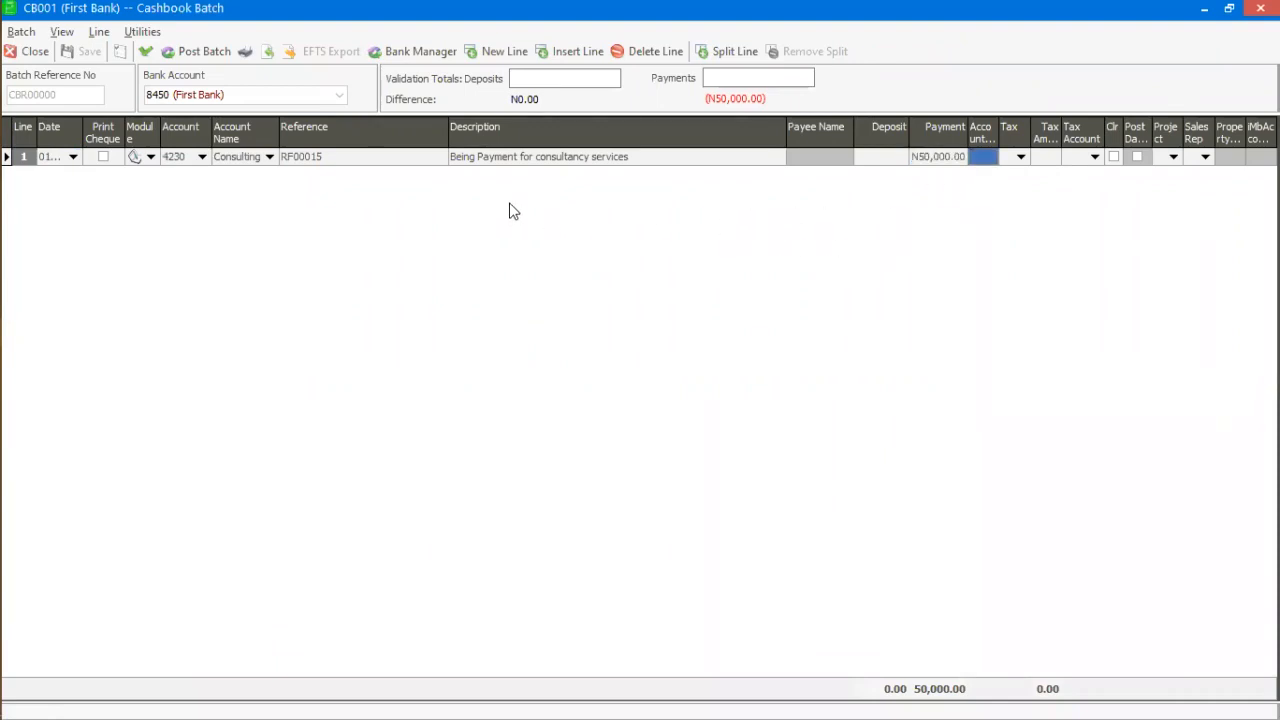
key(Down)
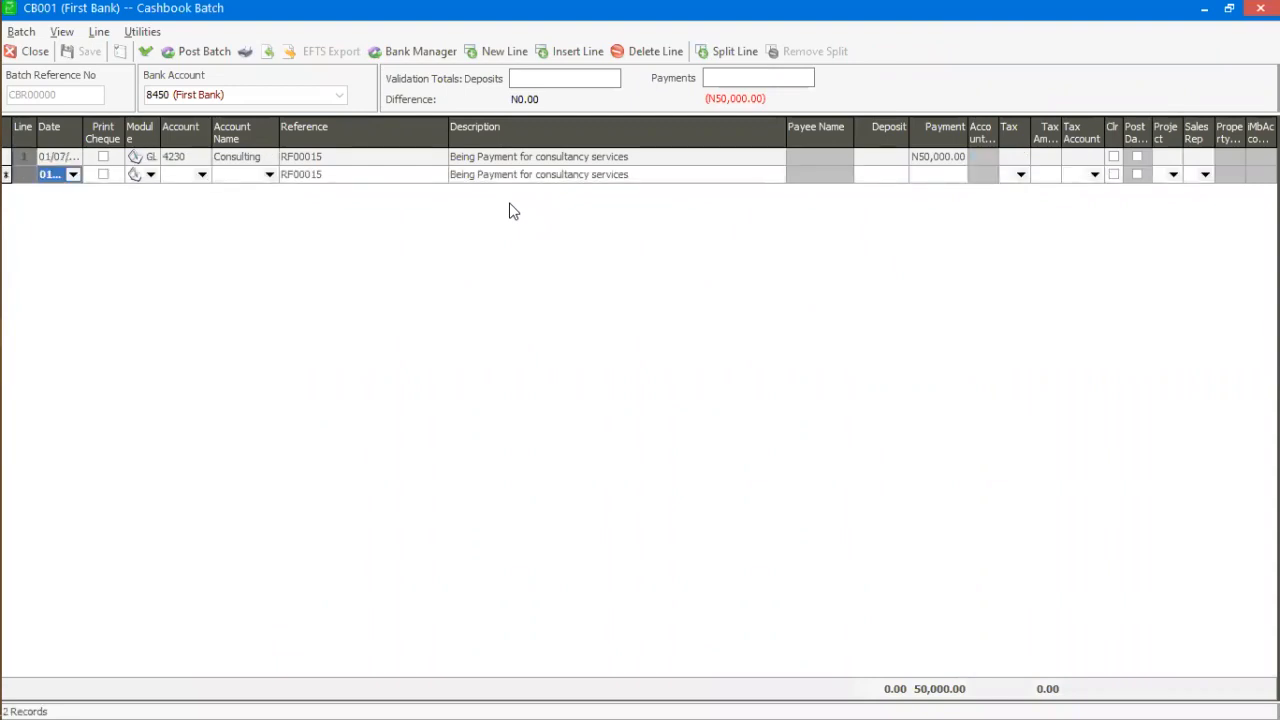
click(74, 175)
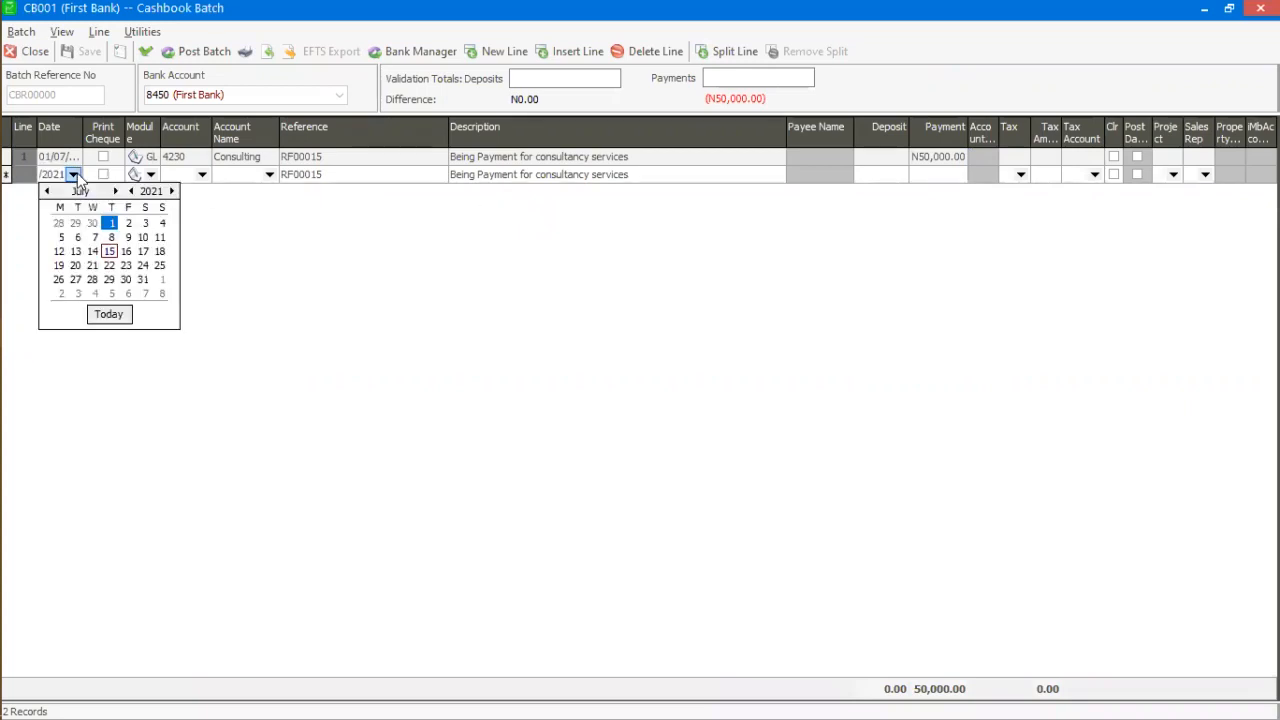
click(129, 224)
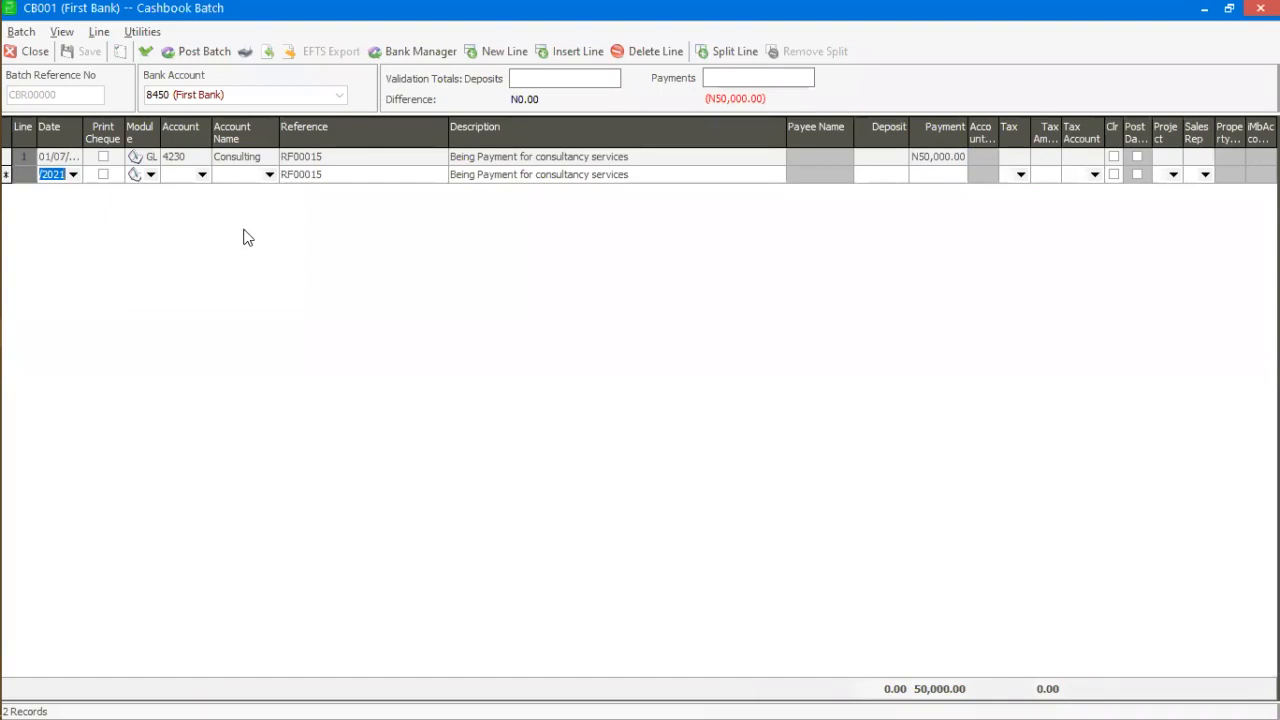
key(Tab)
key(Tab)
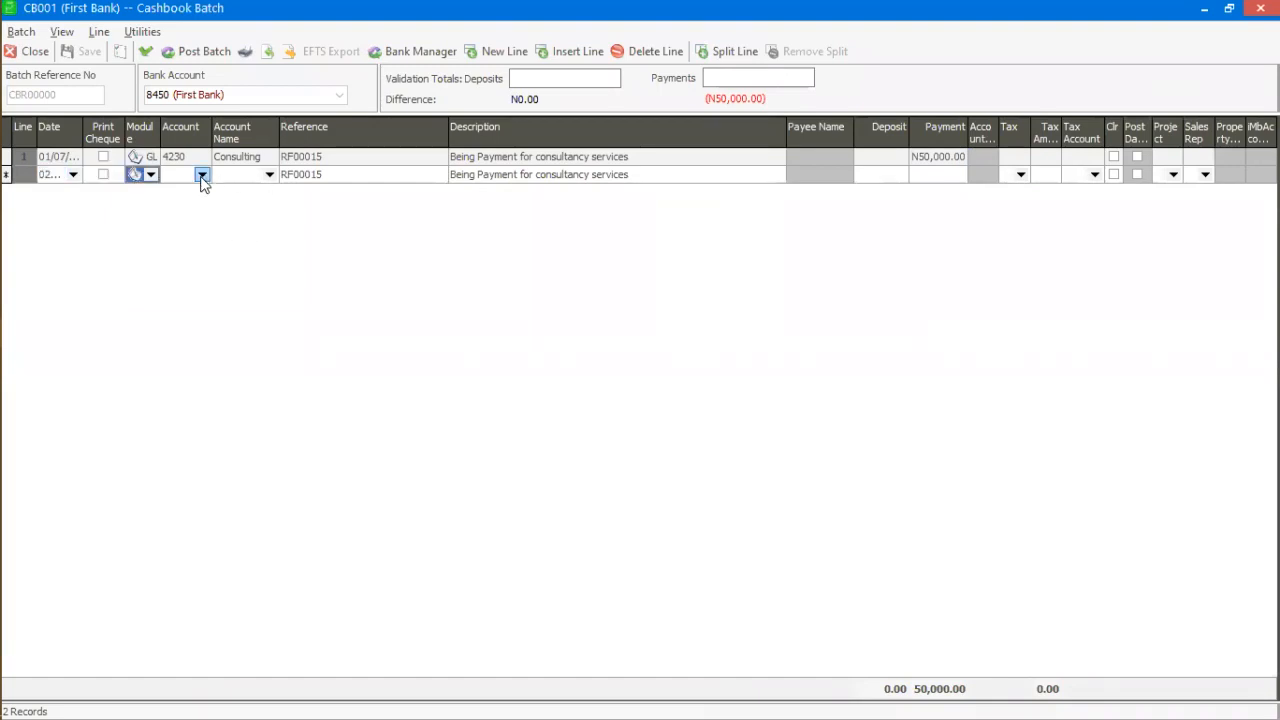
Step: Assign the Bank Charges ledger account to the second cashbook line and set its reference to RF0001588
click(202, 177)
scroll(320, 303, down, 2)
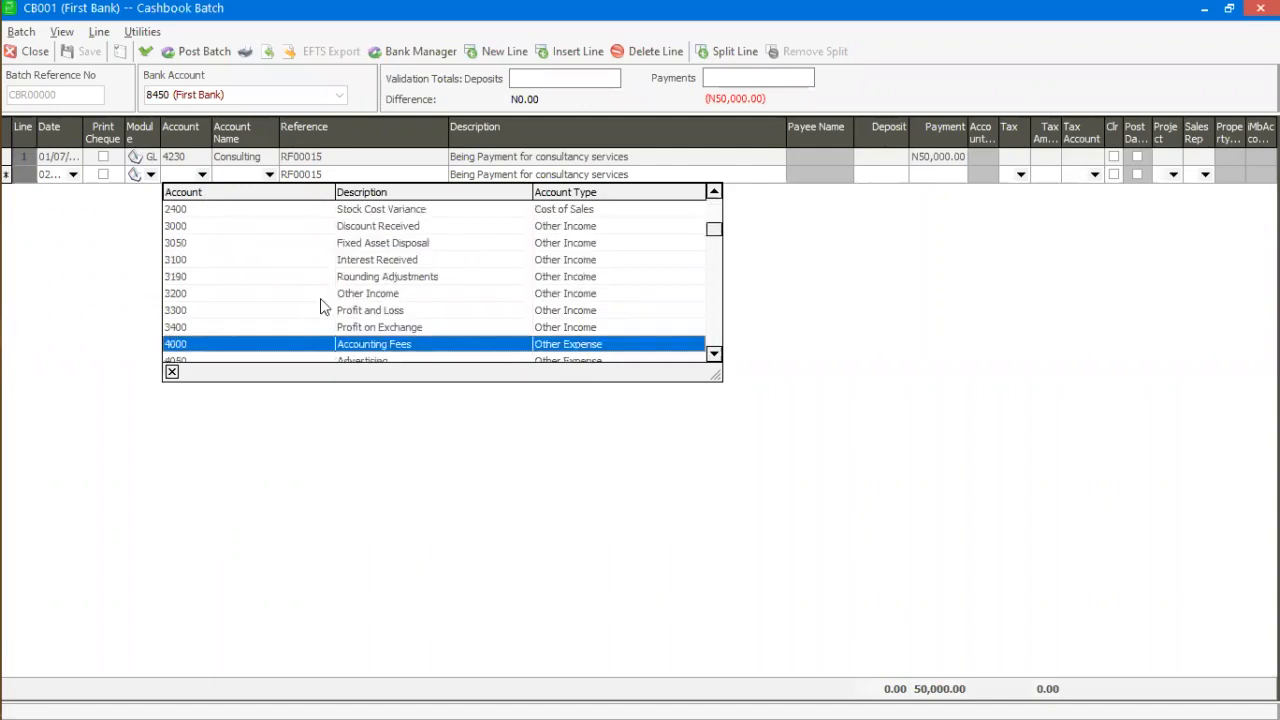
scroll(320, 305, down, 2)
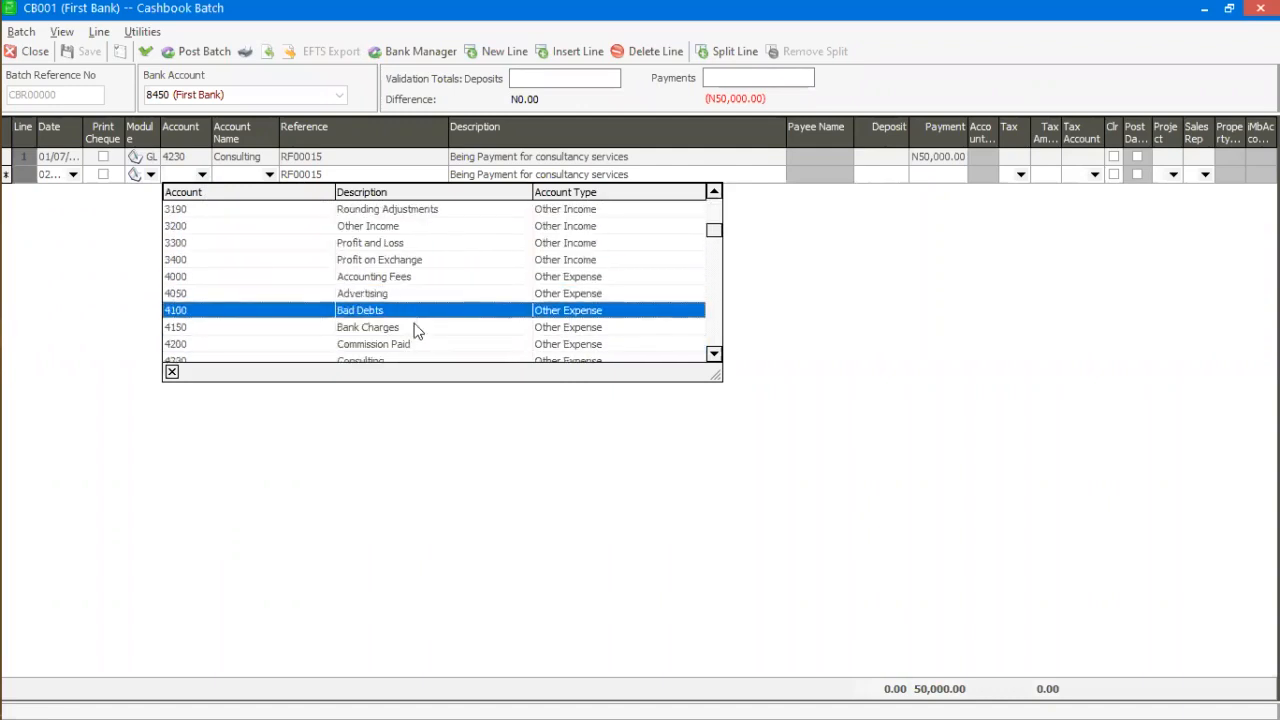
click(418, 330)
key(Tab)
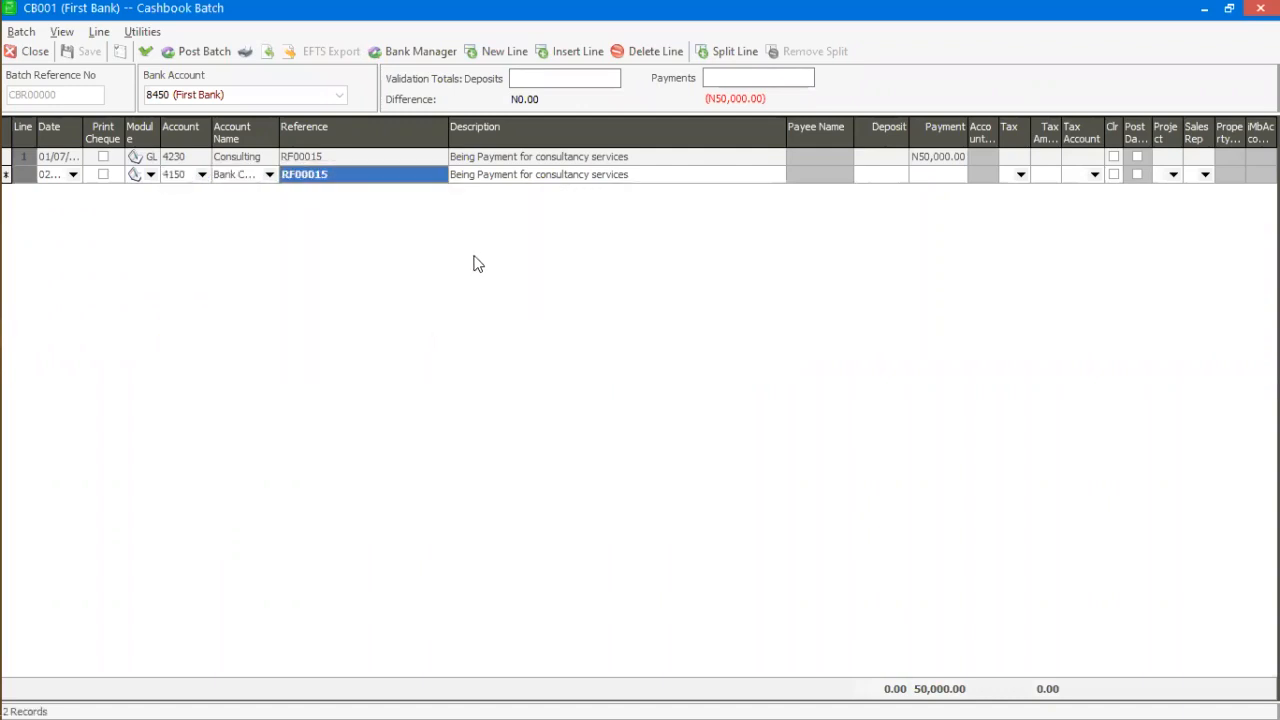
click(359, 174)
click(359, 174)
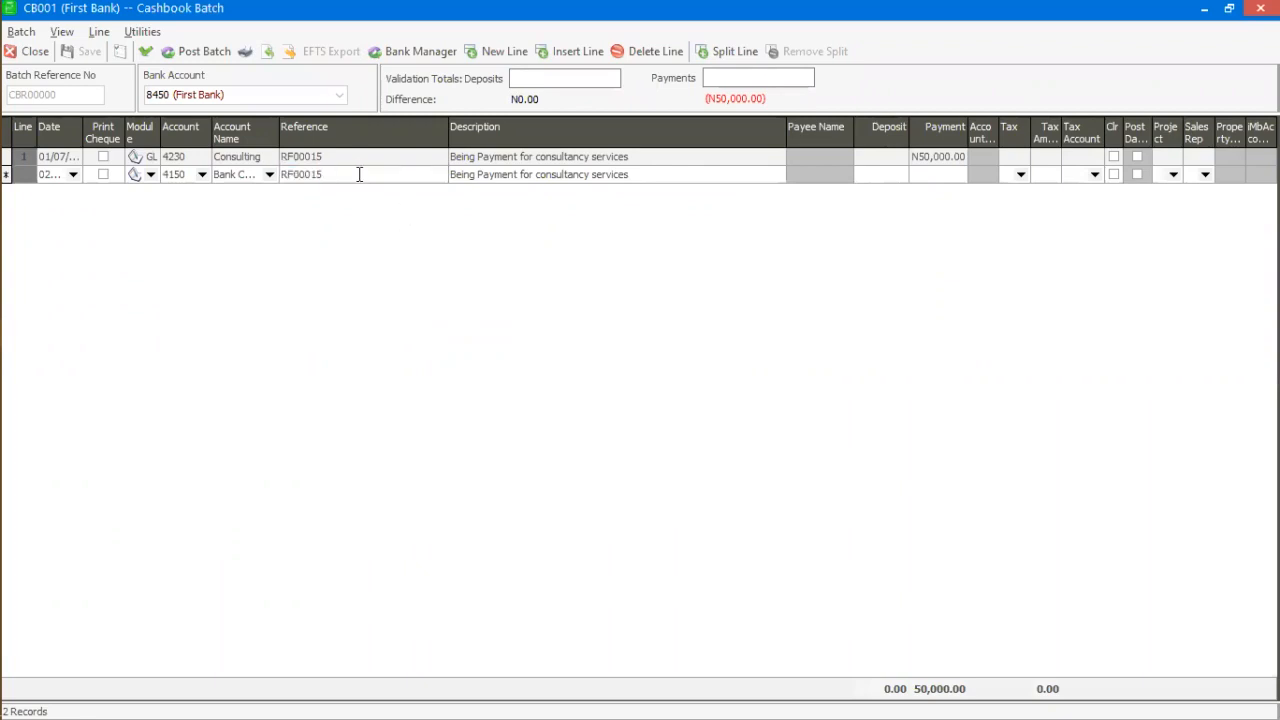
text(88)
key(Tab)
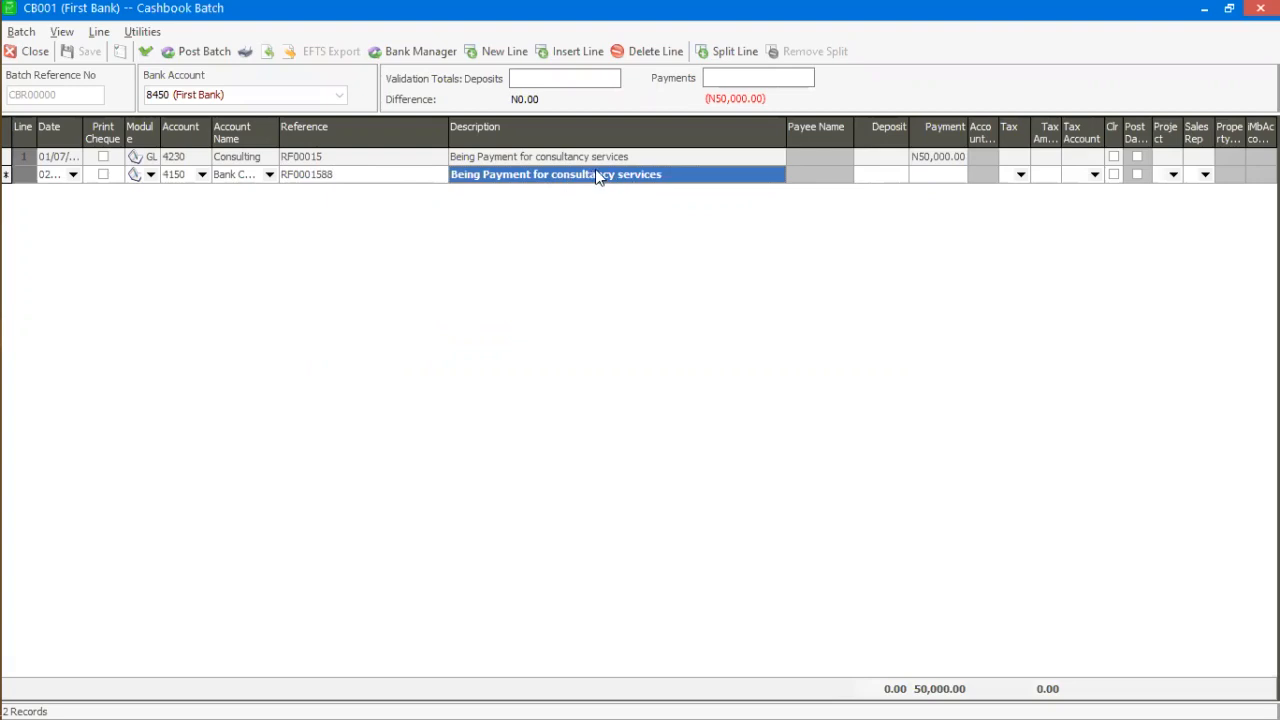
Step: Change the second line's description to "Bein Bank charges"
click(598, 174)
click(674, 172)
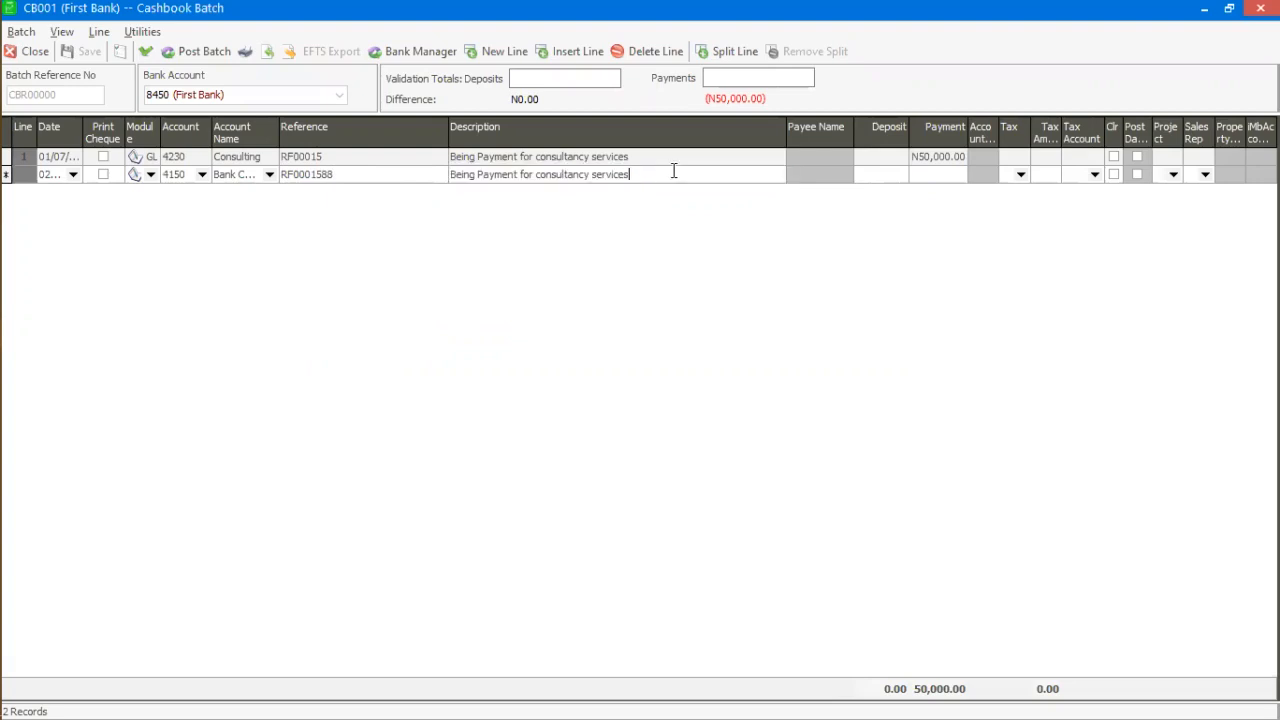
key(BackSpace)
key(BackSpace)
key(BackSpace)
key(BackSpace)
key(BackSpace)
key(BackSpace)
key(BackSpace)
key(BackSpace)
key(BackSpace)
key(BackSpace)
key(BackSpace)
key(BackSpace)
key(BackSpace)
key(BackSpace)
key(BackSpace)
key(BackSpace)
key(BackSpace)
key(BackSpace)
key(BackSpace)
key(BackSpace)
key(BackSpace)
key(BackSpace)
key(BackSpace)
key(BackSpace)
key(BackSpace)
key(BackSpace)
key(BackSpace)
key(BackSpace)
key(BackSpace)
key(BackSpace)
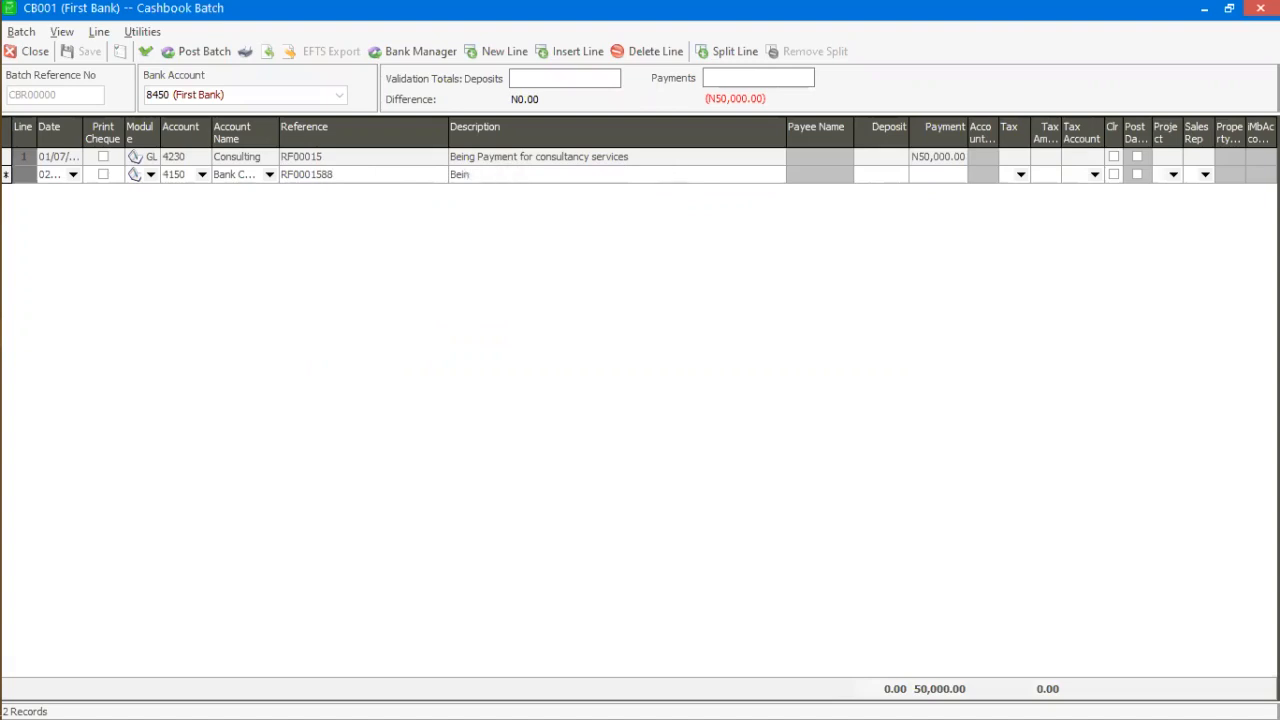
text(Bank charges)
Step: Enter a payment of 500 on the bank charges line and commit the line to the batch
click(938, 176)
text(500)
key(Return)
key(Up)
key(Down)
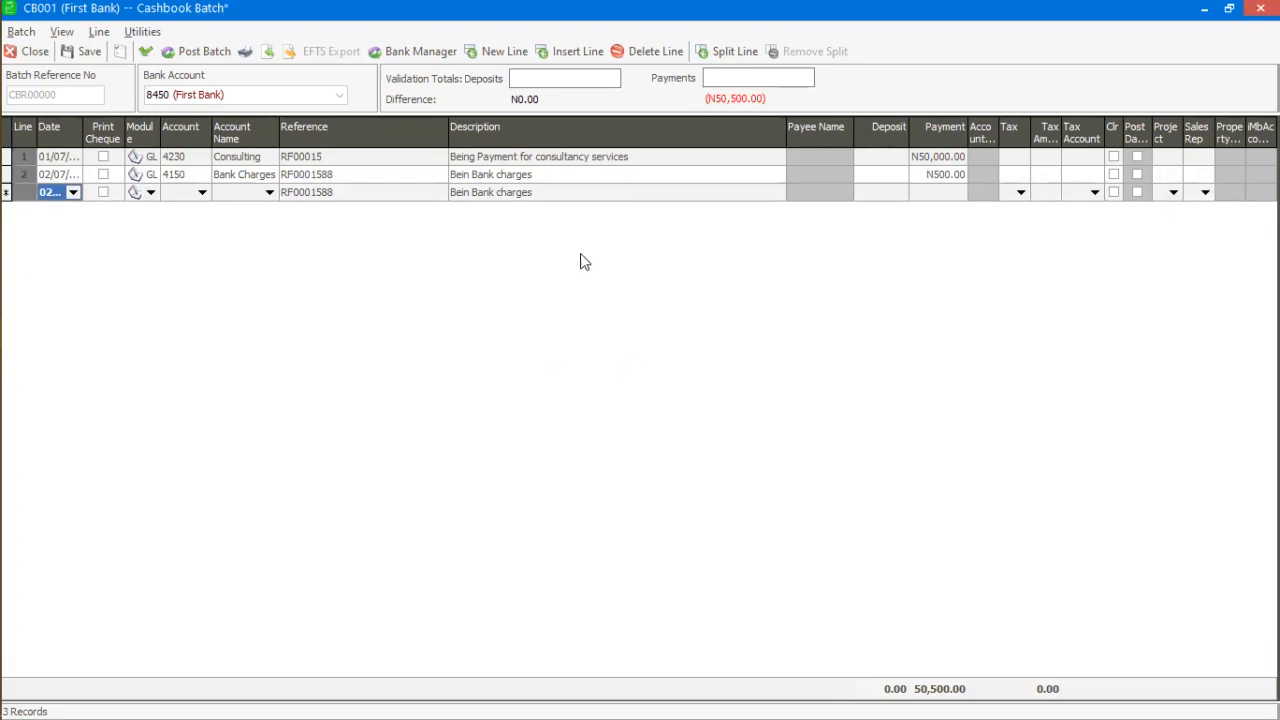
Step: Widen the Date column, then try to post the batch, saving its changes
drag(79, 139, 110, 139)
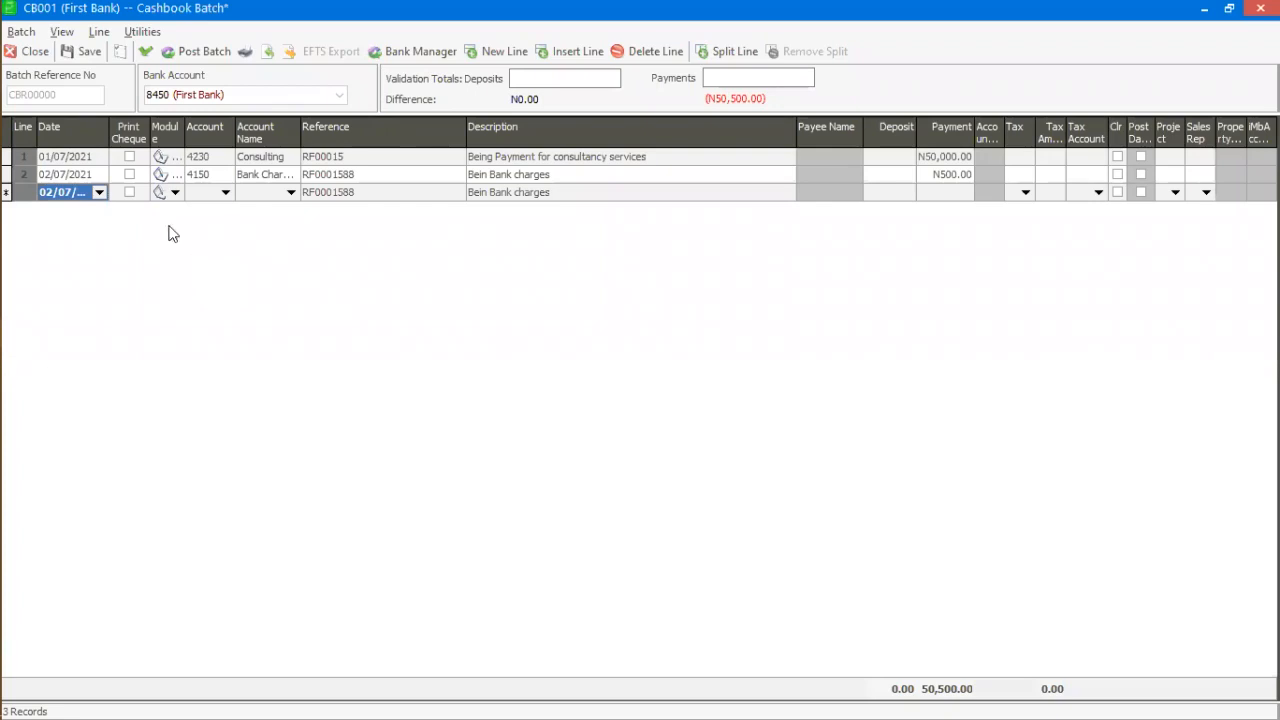
click(204, 50)
click(204, 51)
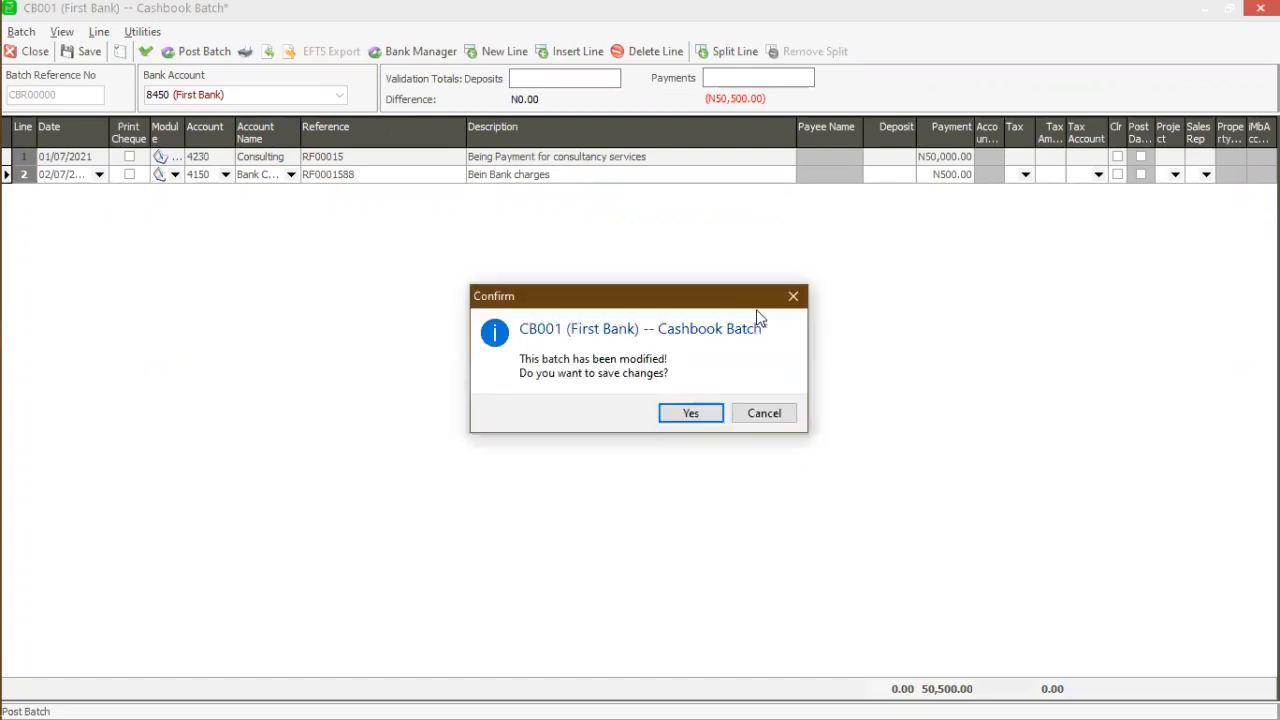
click(691, 414)
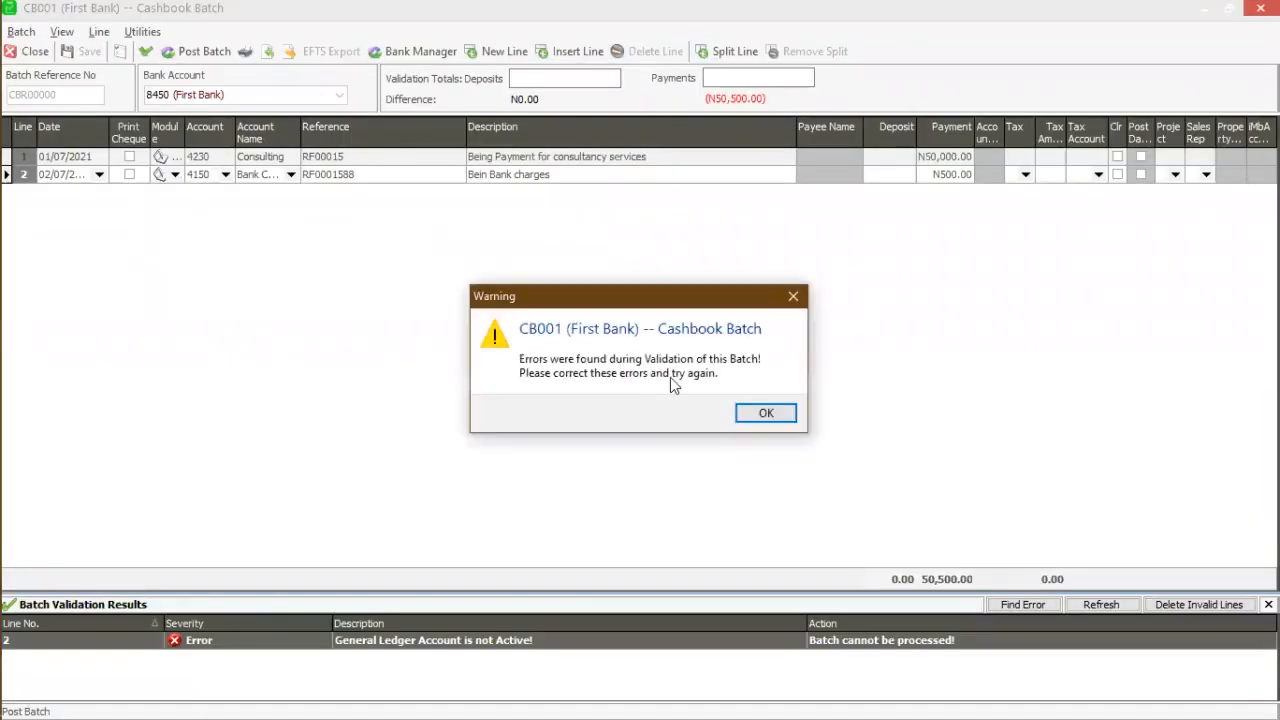
click(740, 420)
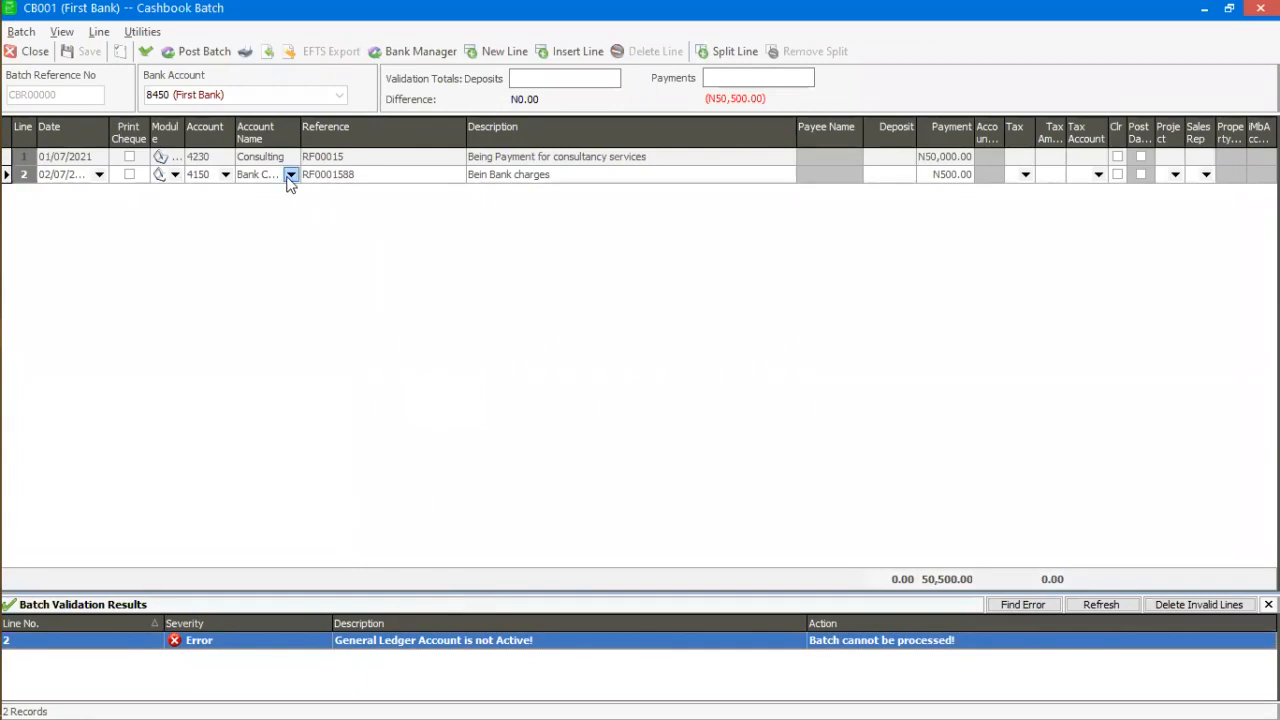
Step: Change the second line's account to Bad Debts, then save and post the First Bank cashbook batch
click(291, 175)
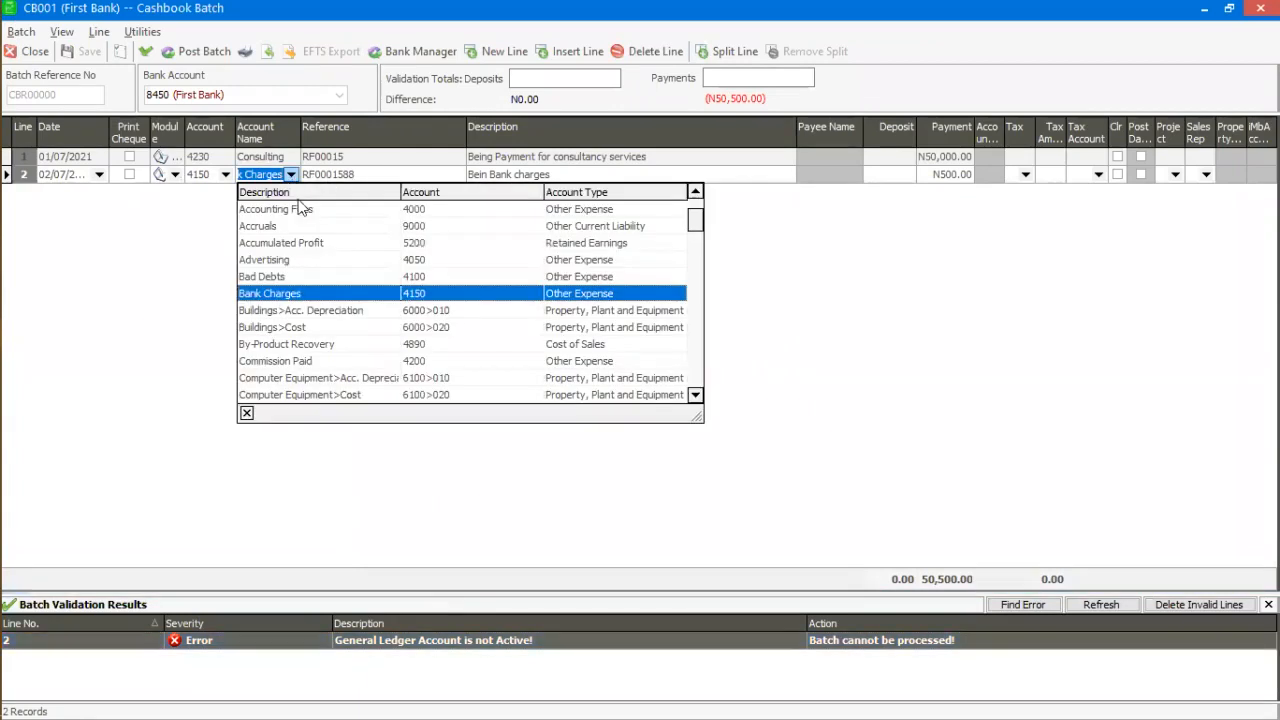
click(335, 272)
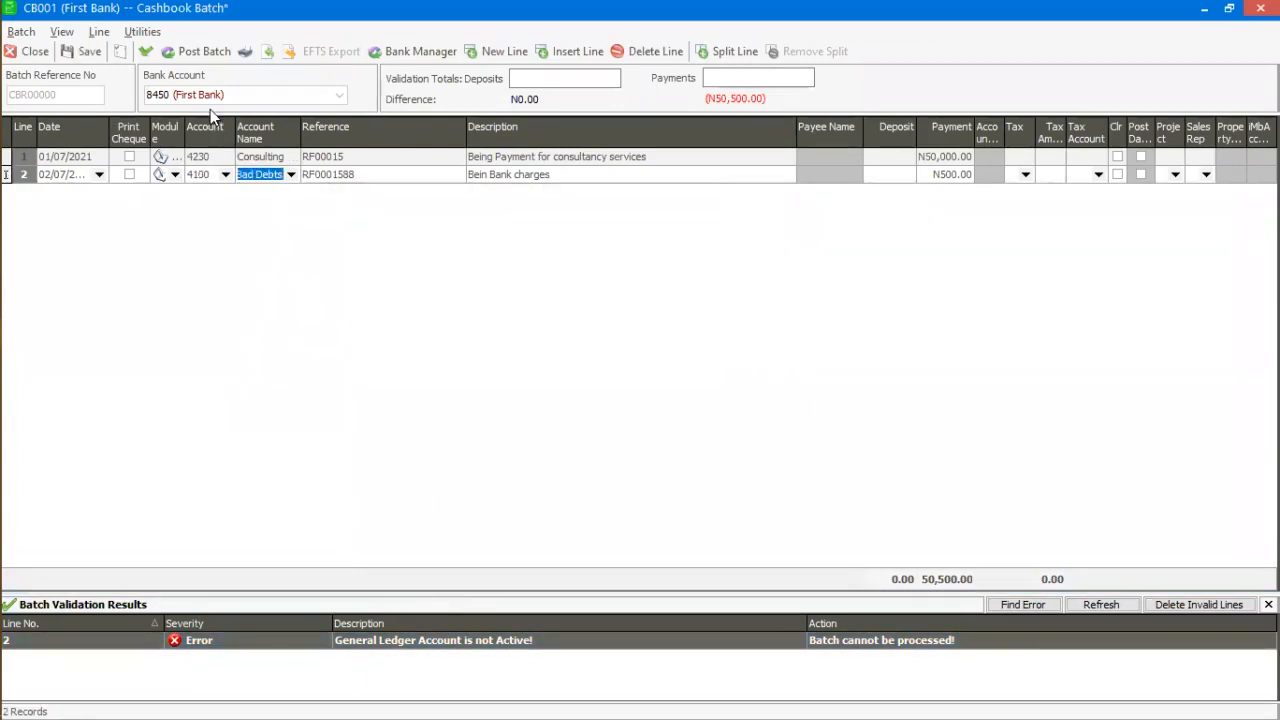
click(204, 51)
click(687, 407)
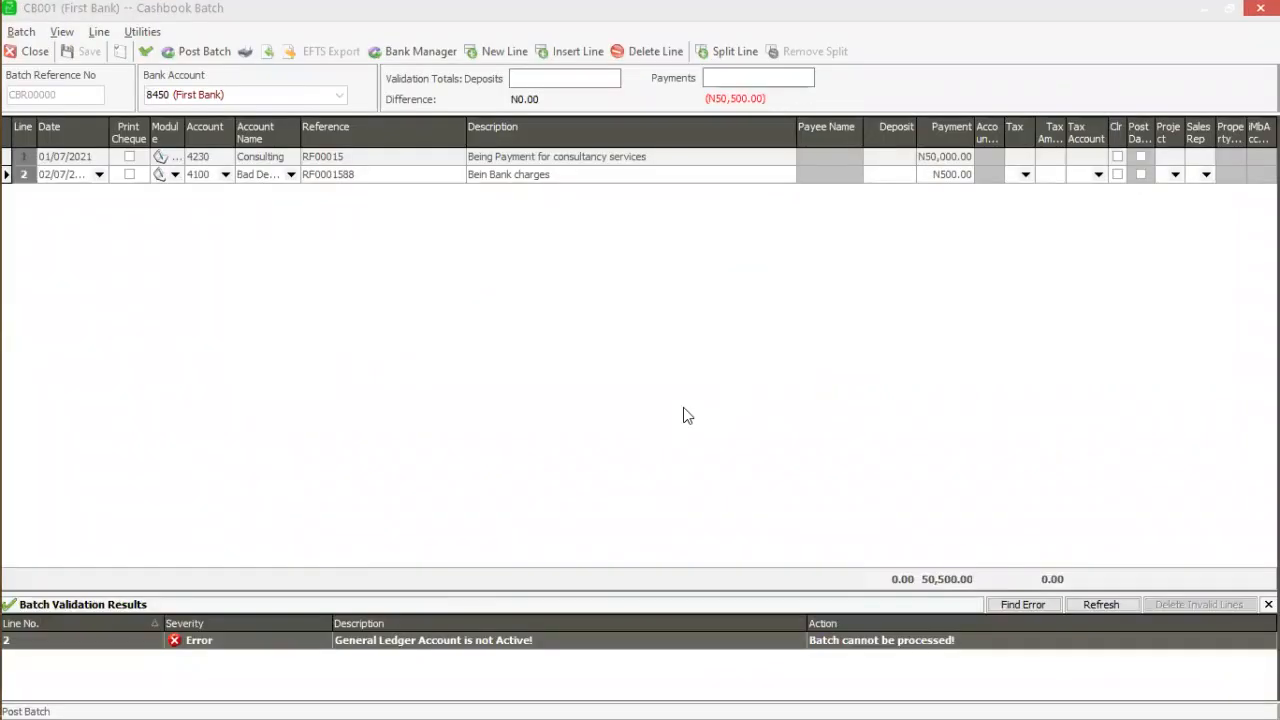
click(691, 408)
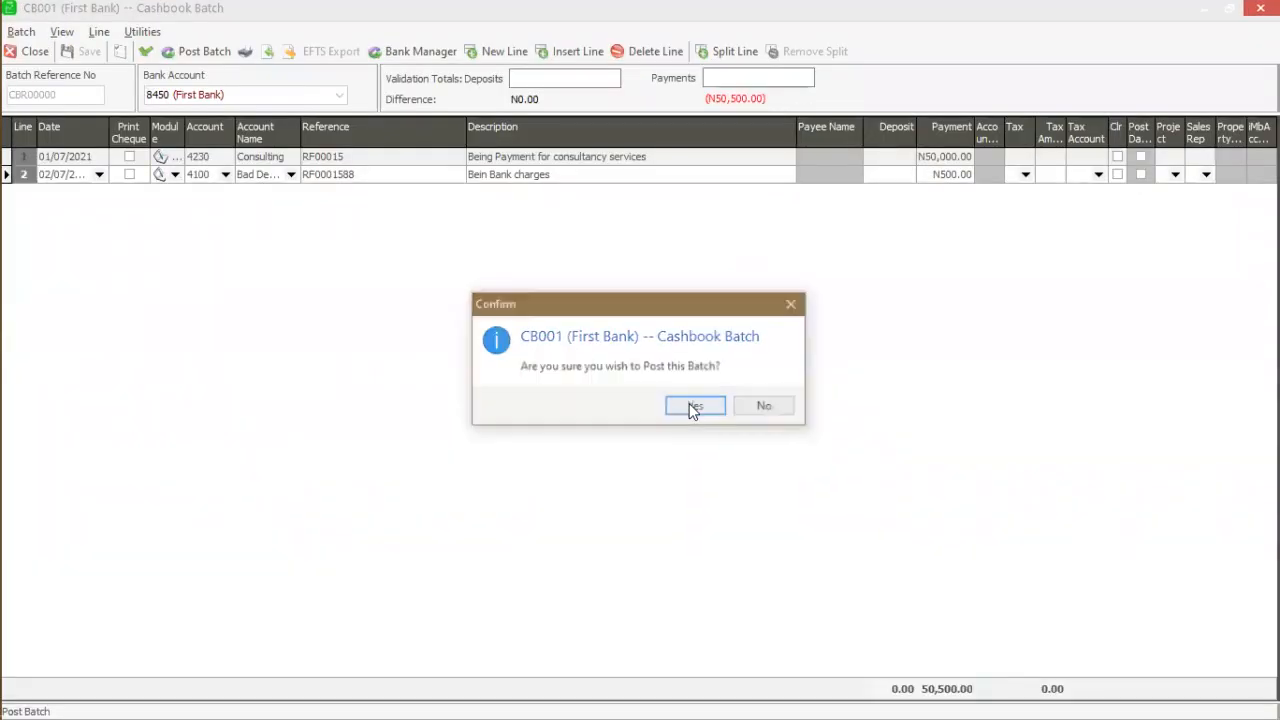
click(695, 408)
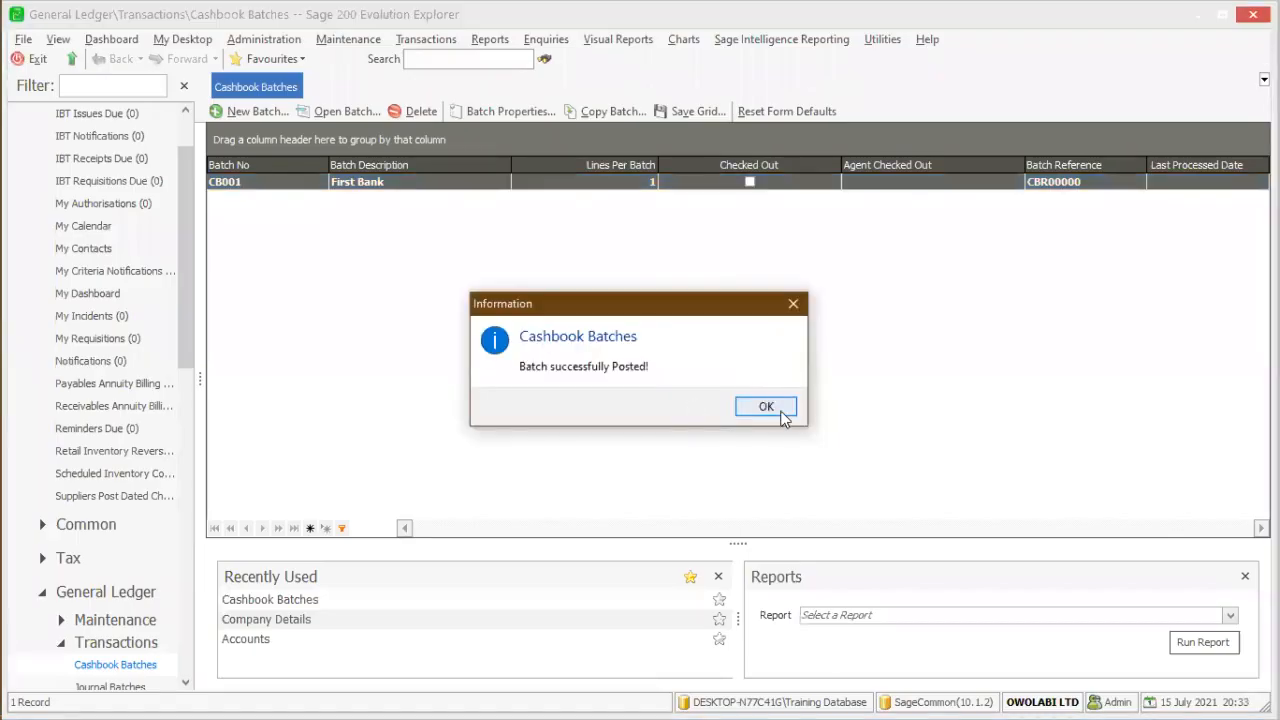
click(771, 407)
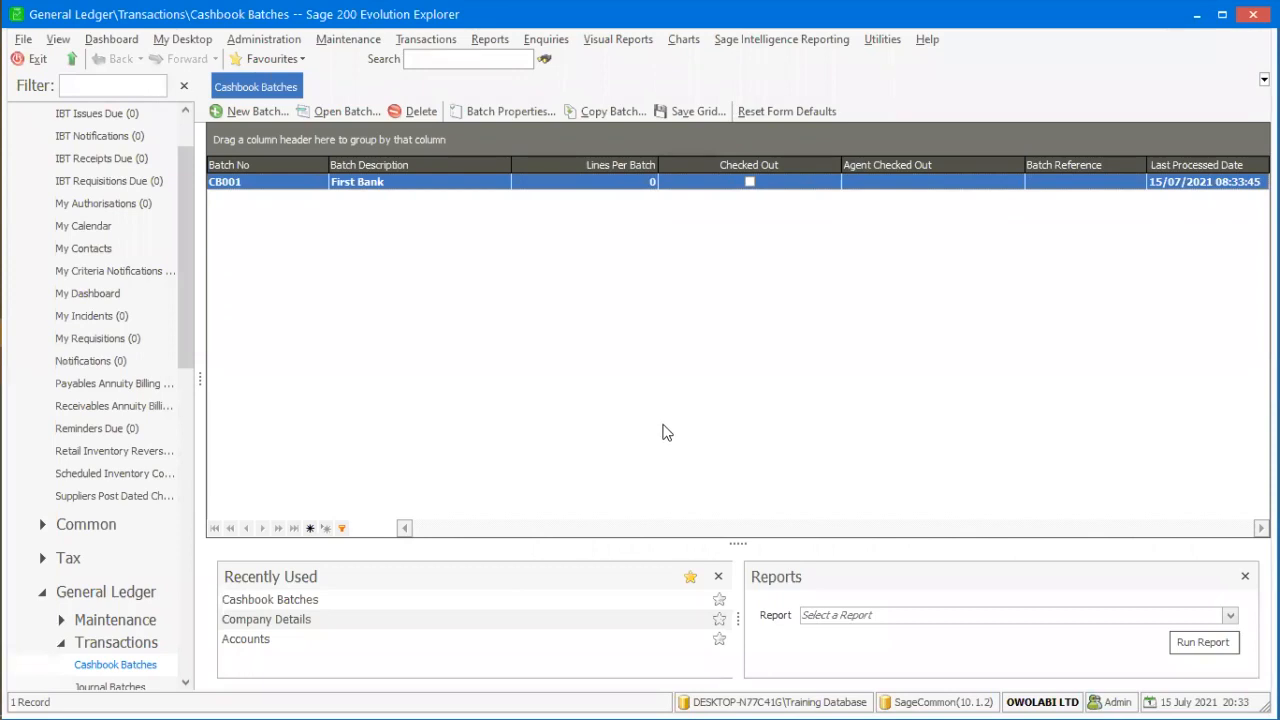
Step: Switch to DG Cashbook.pptx in PowerPoint and run the slide show up to the "What are Journal batches?" slide
key(alt+Tab)
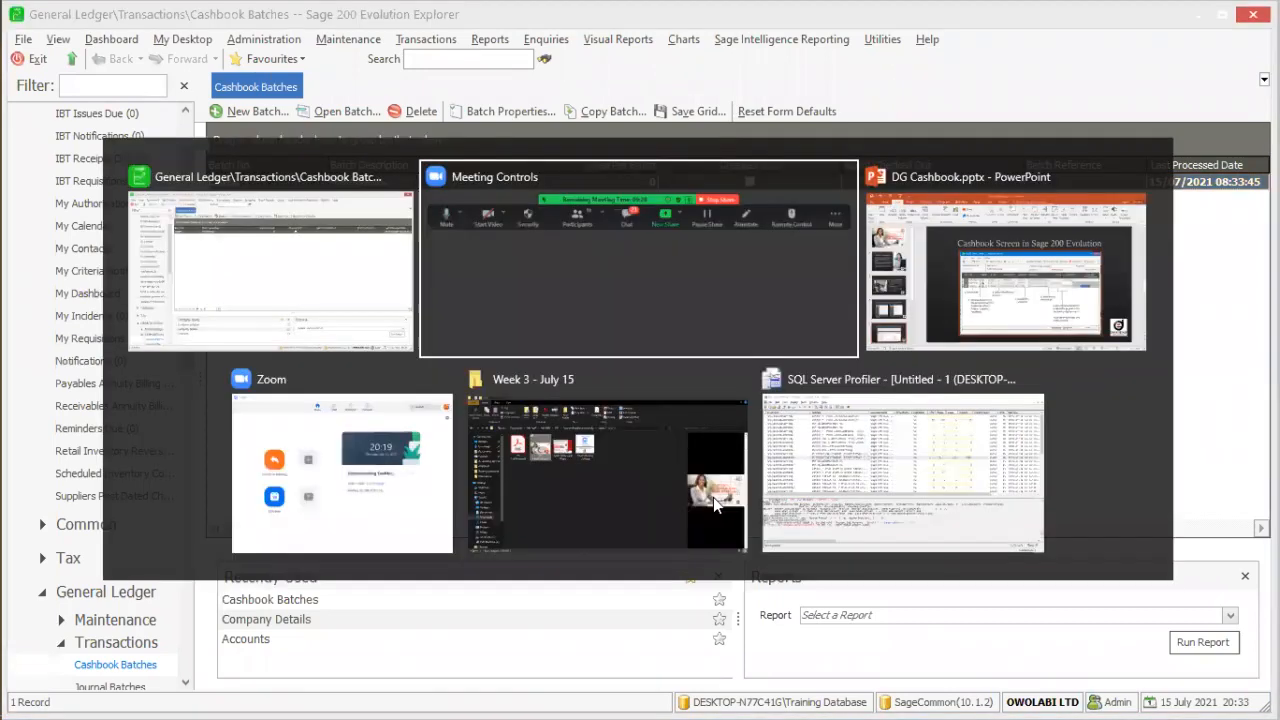
key(alt+Tab)
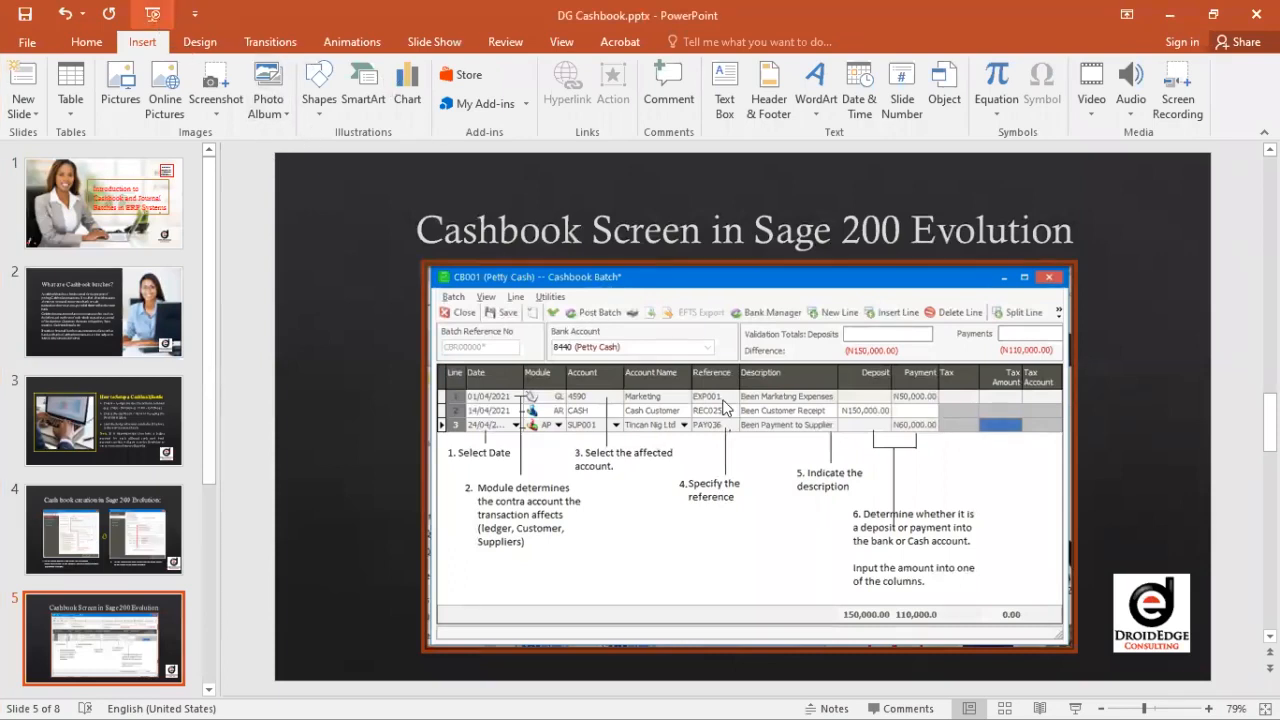
key(F5)
key(Right)
key(Right)
key(Right)
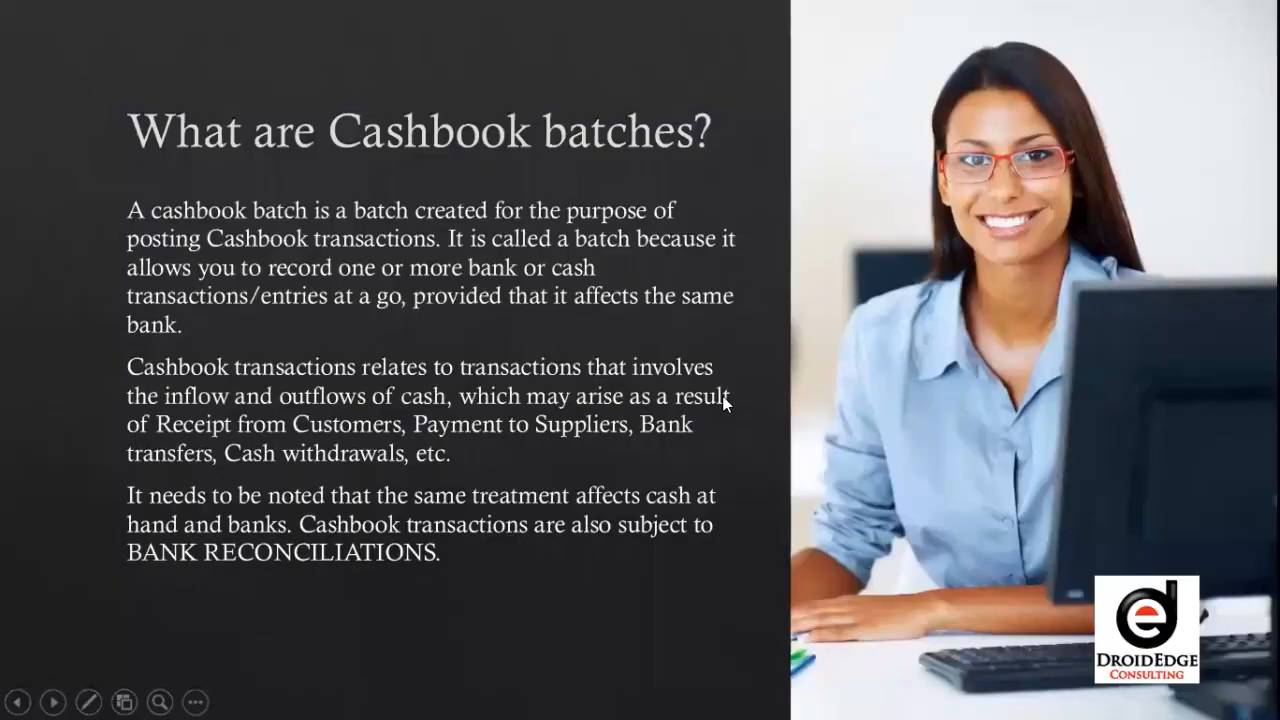
key(Right)
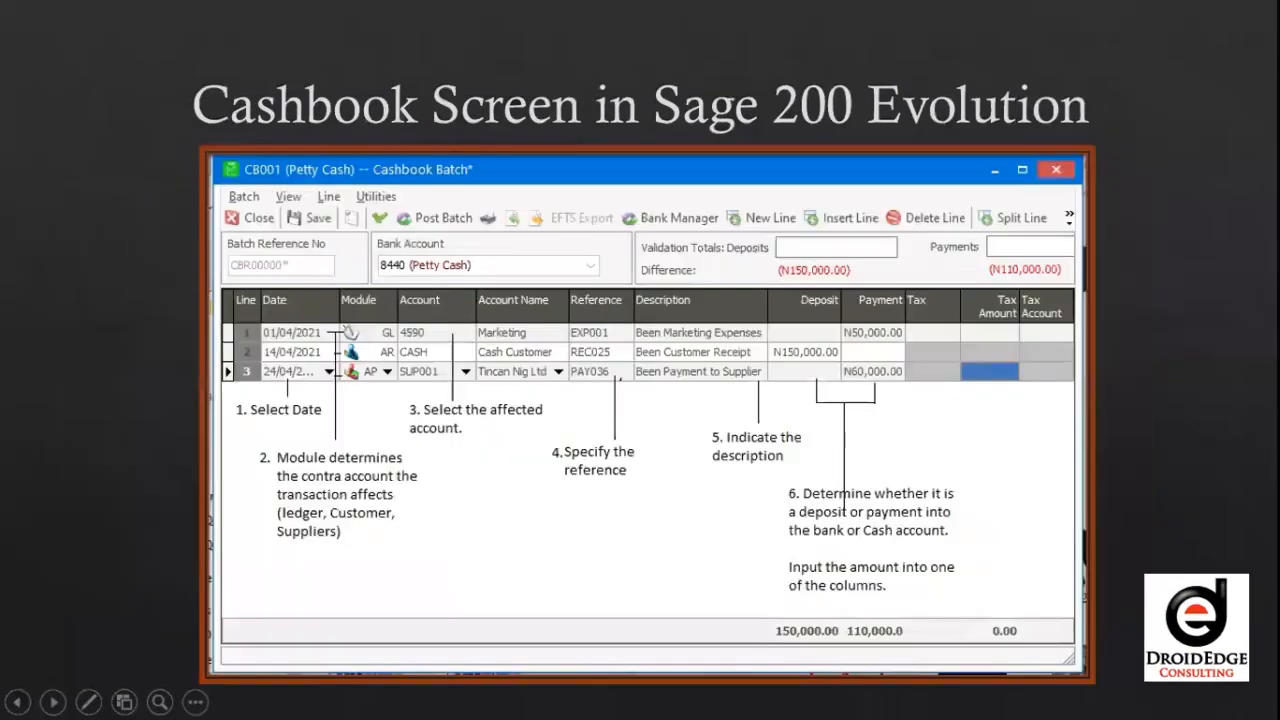
key(Right)
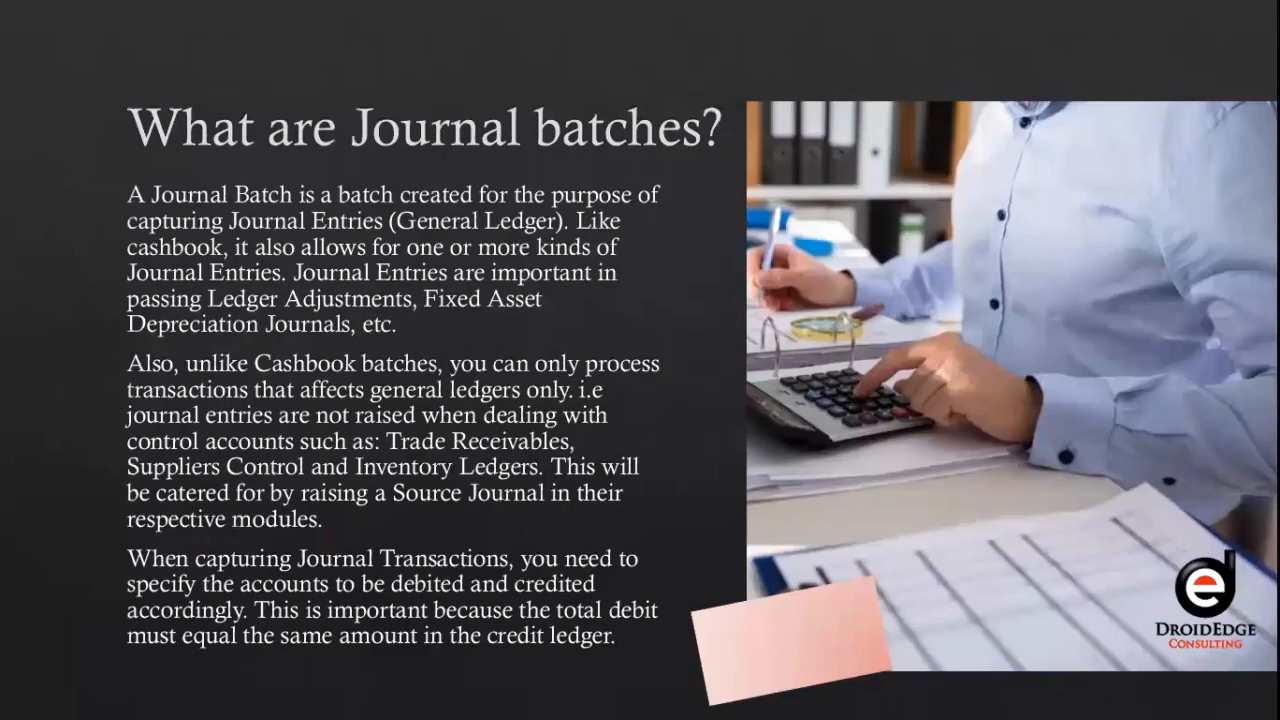
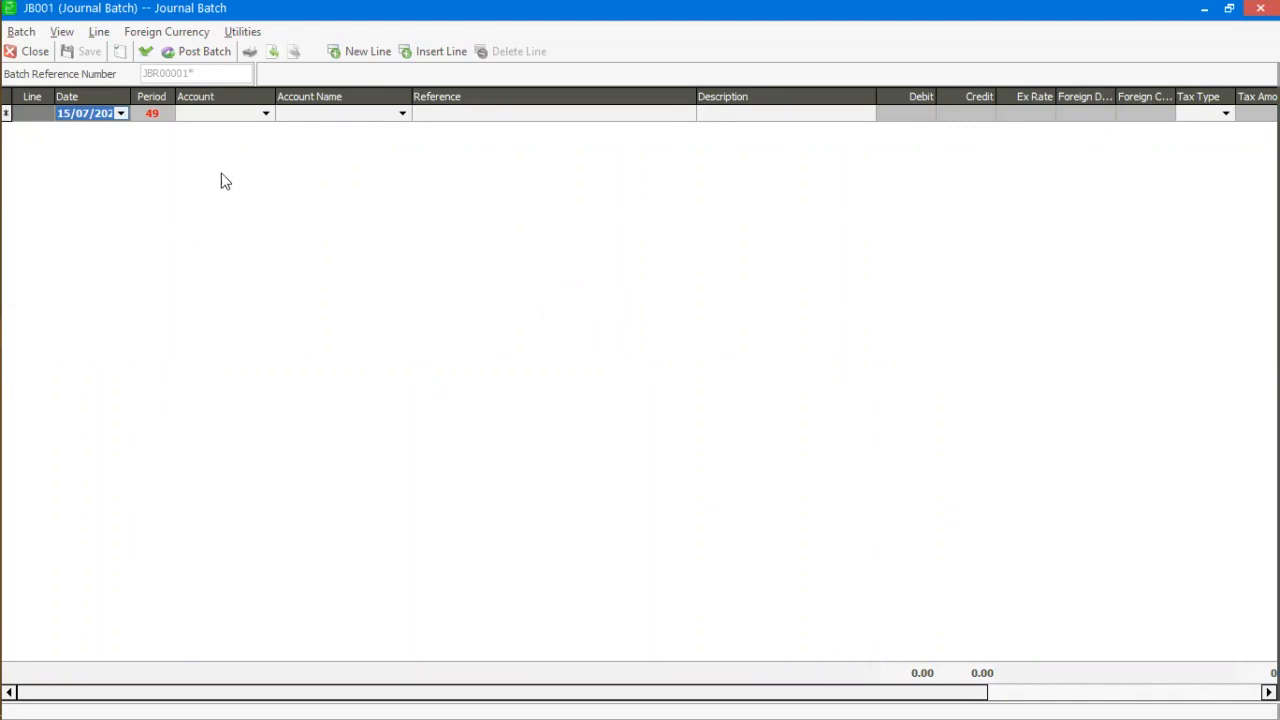
Step: Set the date of the first line in journal batch JB001 to 01/07/2021
click(121, 113)
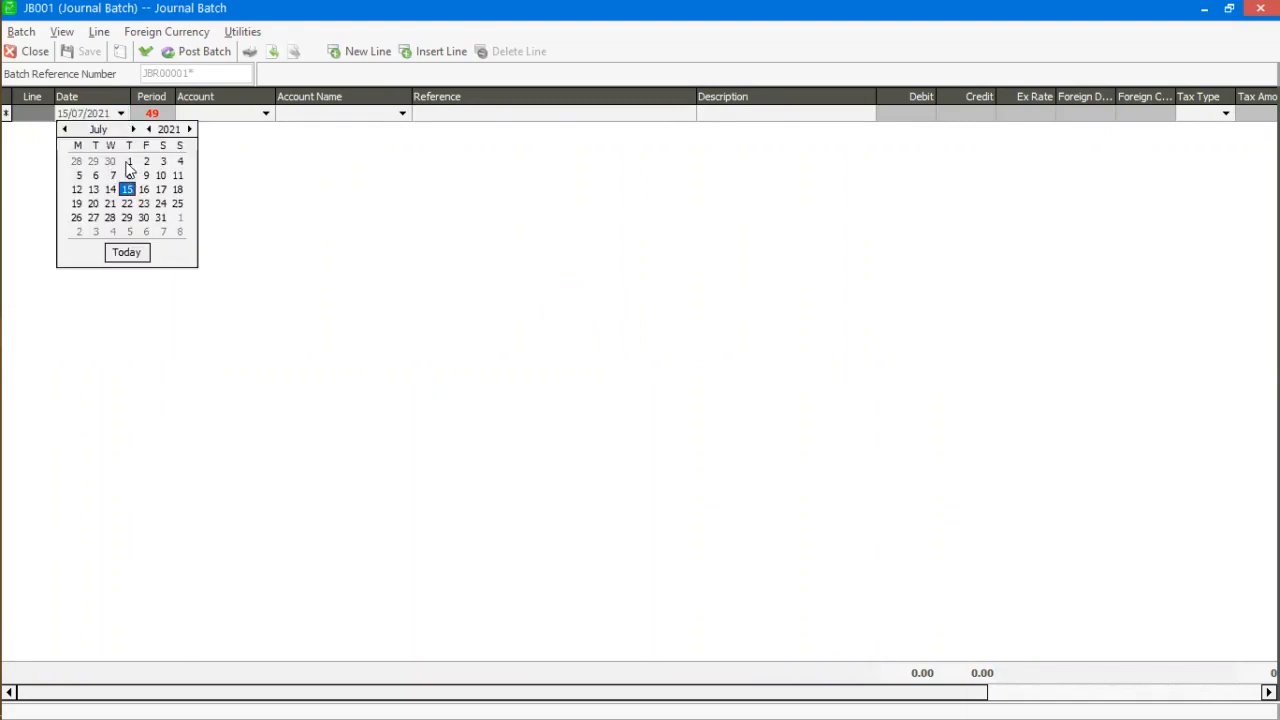
click(131, 161)
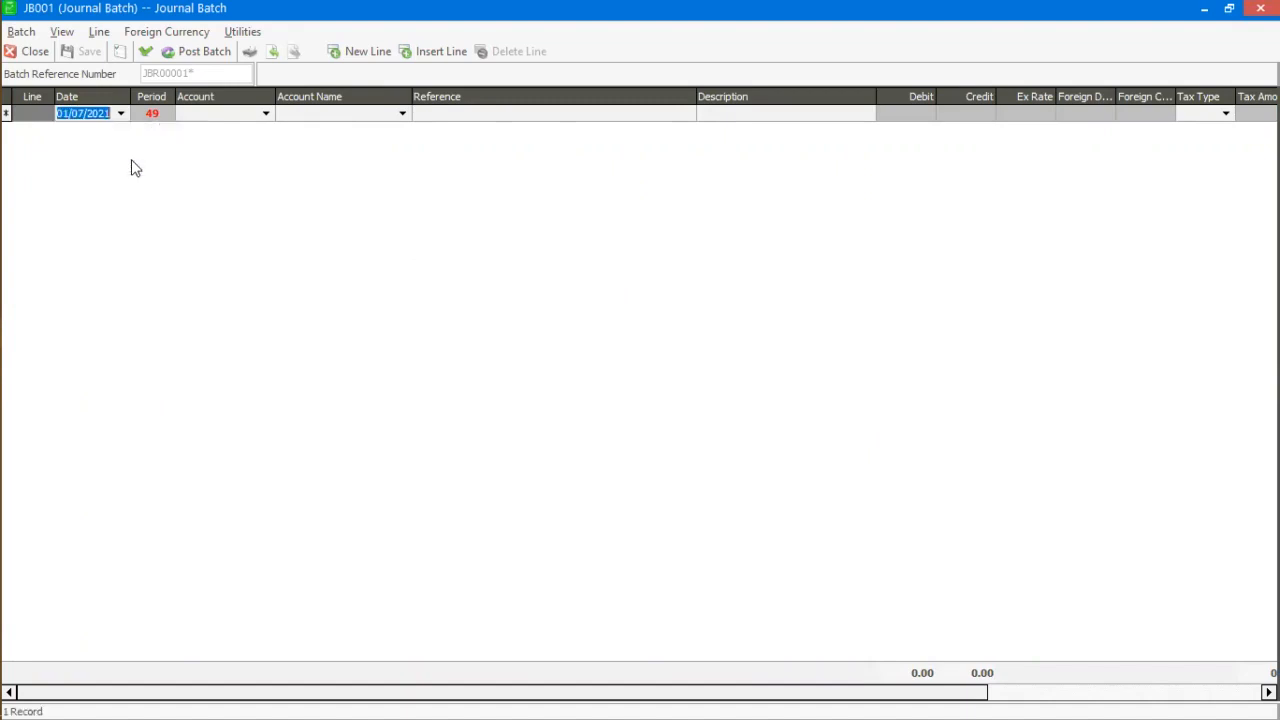
Step: Look through the ledger account list, ordered by account number, for the first journal line's account
click(266, 114)
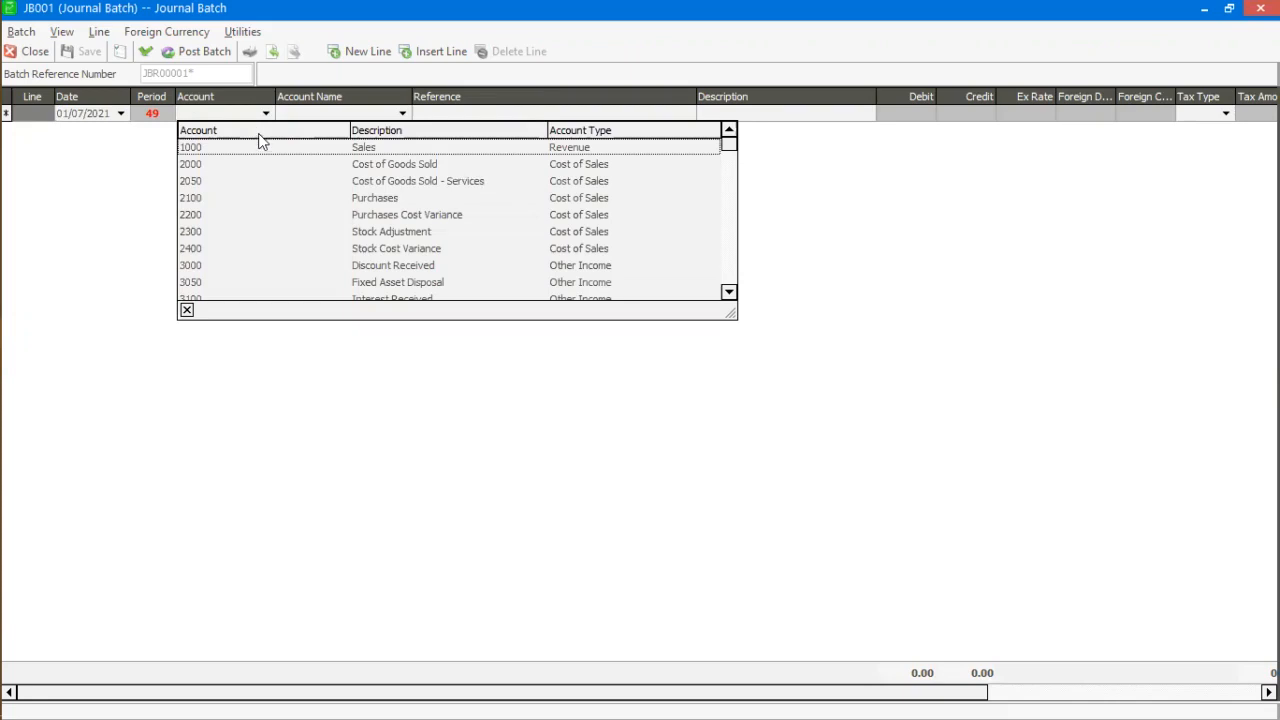
scroll(247, 188, down, 2)
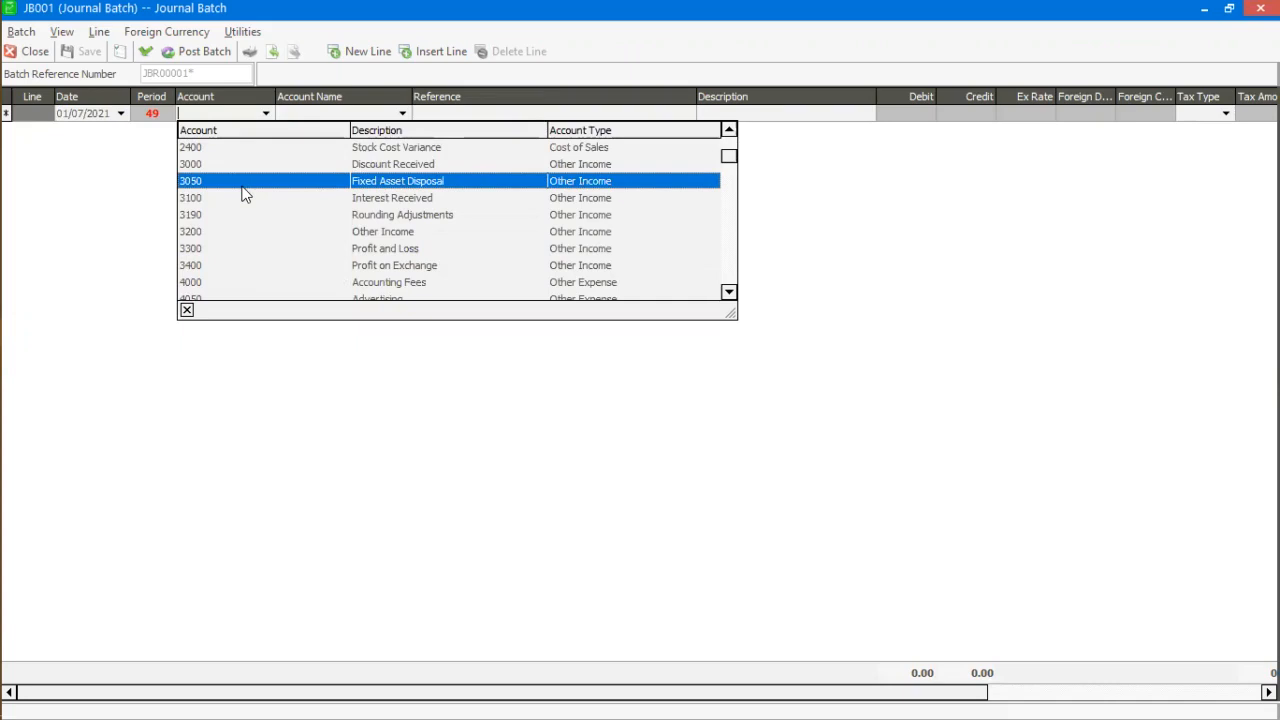
scroll(246, 194, up, 1)
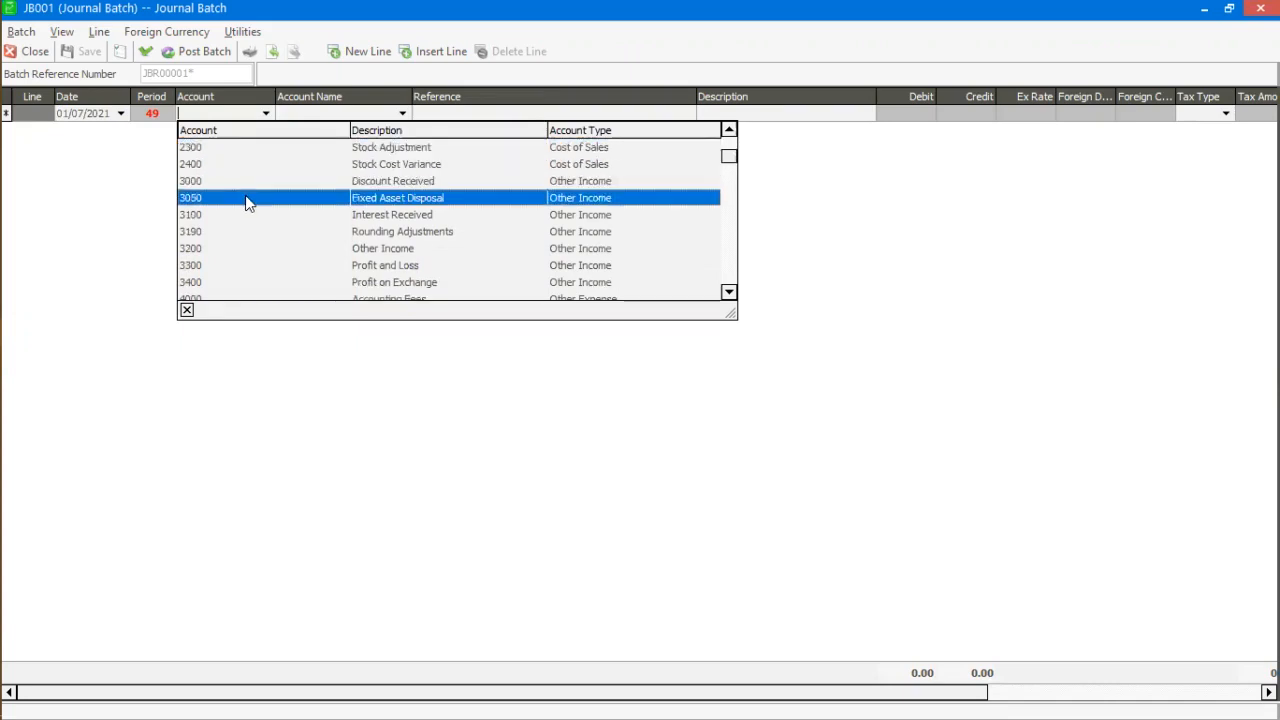
scroll(249, 224, down, 2)
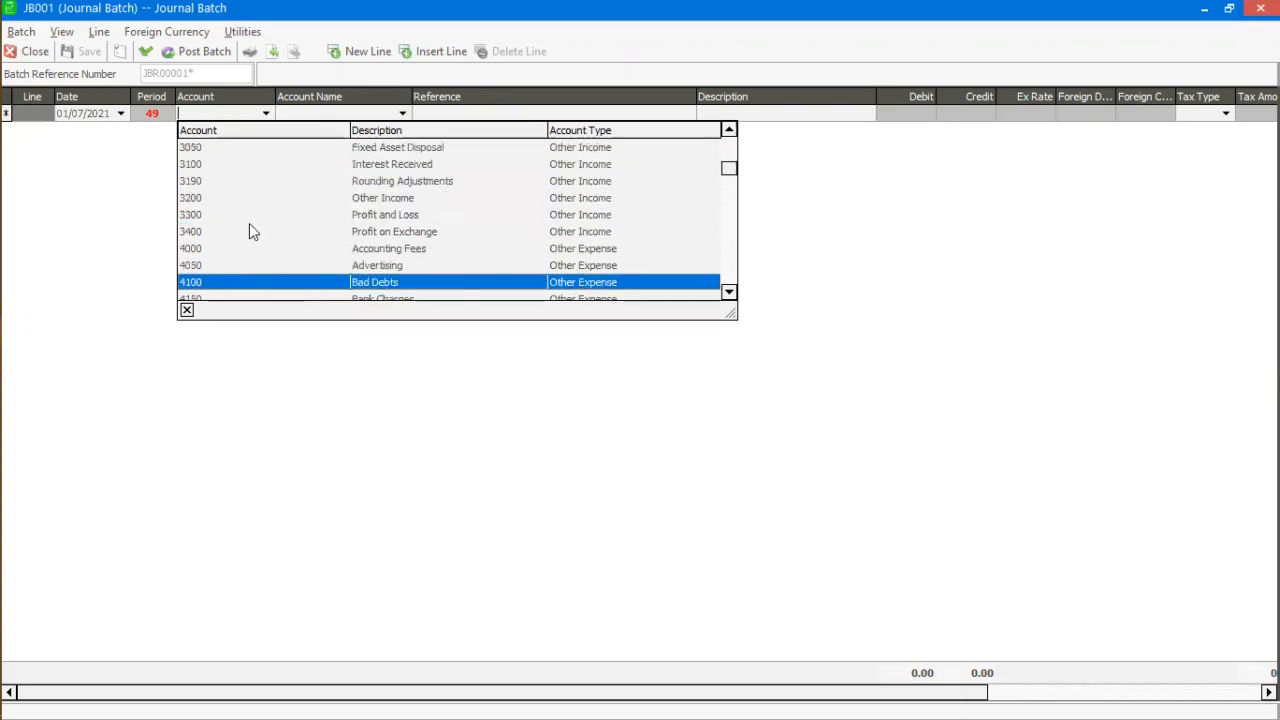
scroll(249, 223, down, 4)
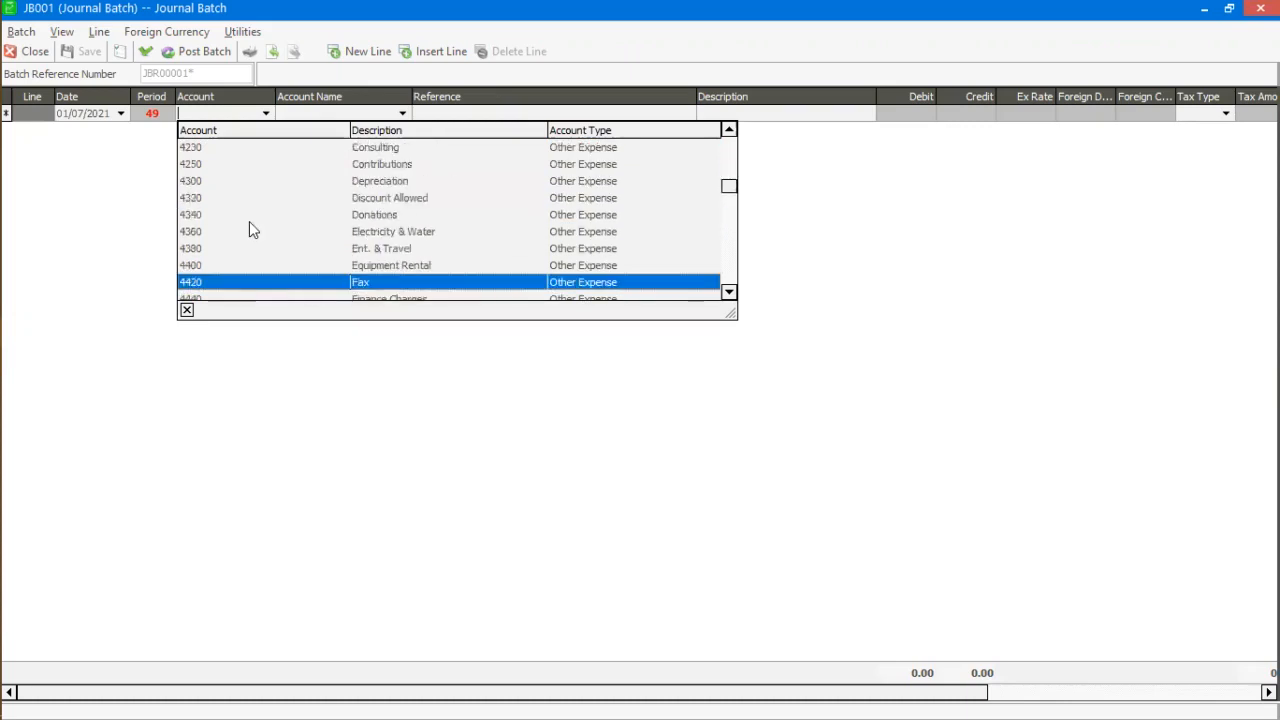
scroll(251, 228, up, 8)
scroll(251, 228, down, 6)
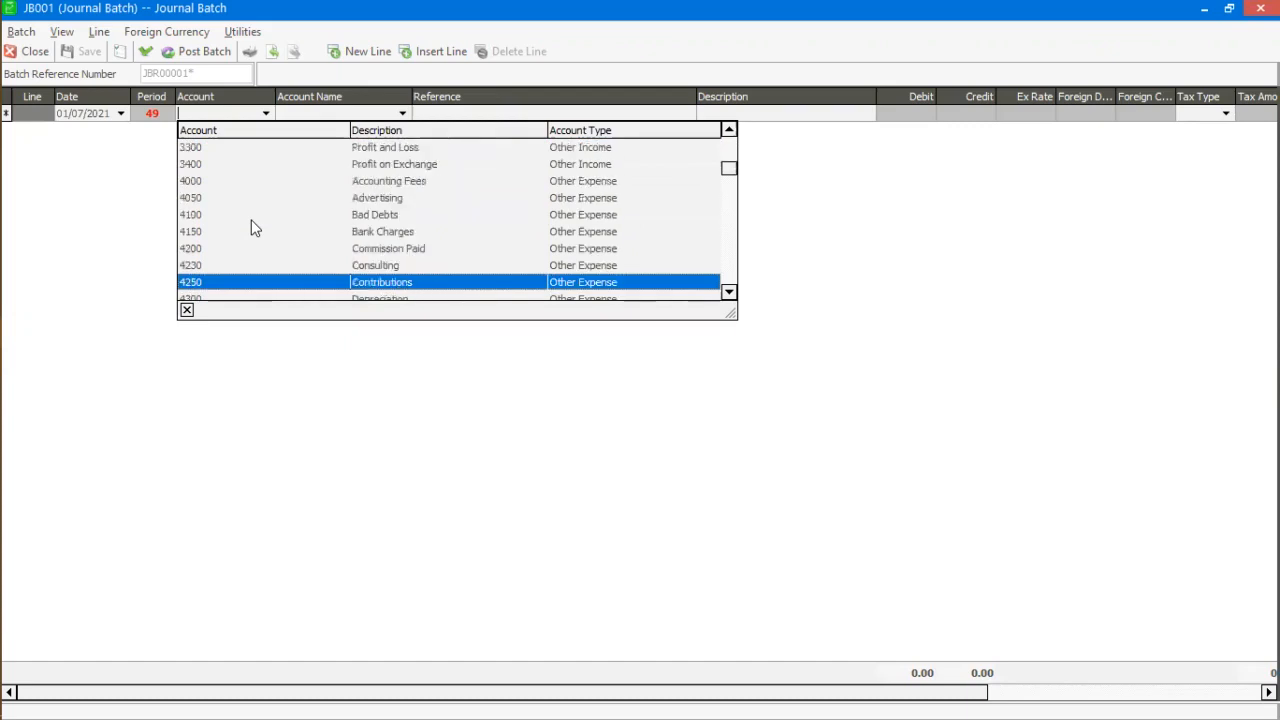
scroll(251, 228, down, 2)
scroll(251, 220, down, 1)
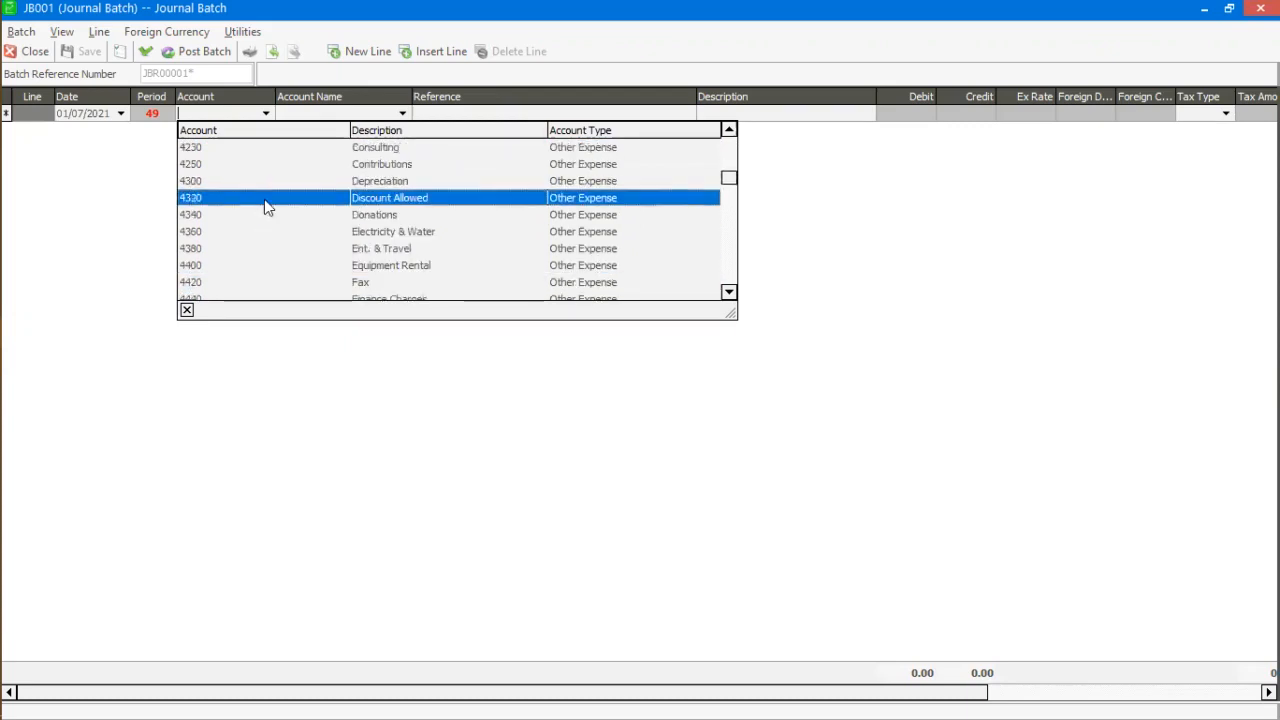
scroll(265, 200, up, 2)
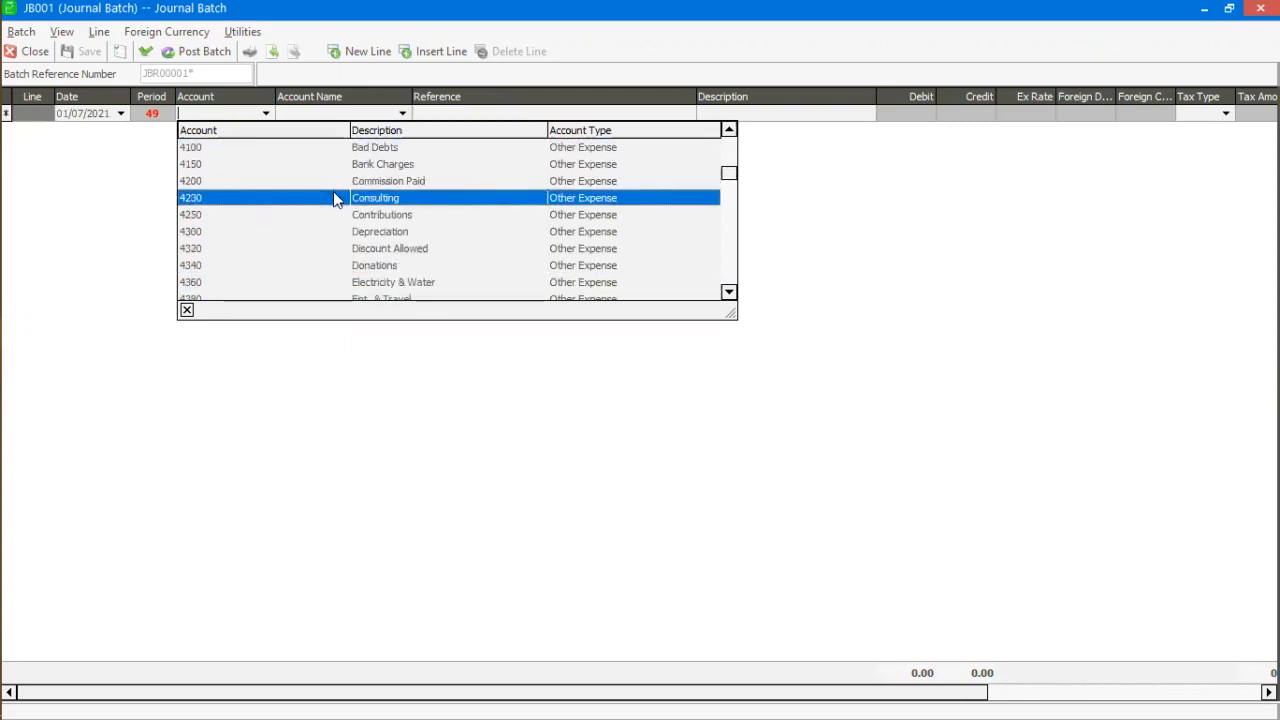
scroll(335, 199, up, 5)
scroll(336, 202, down, 1)
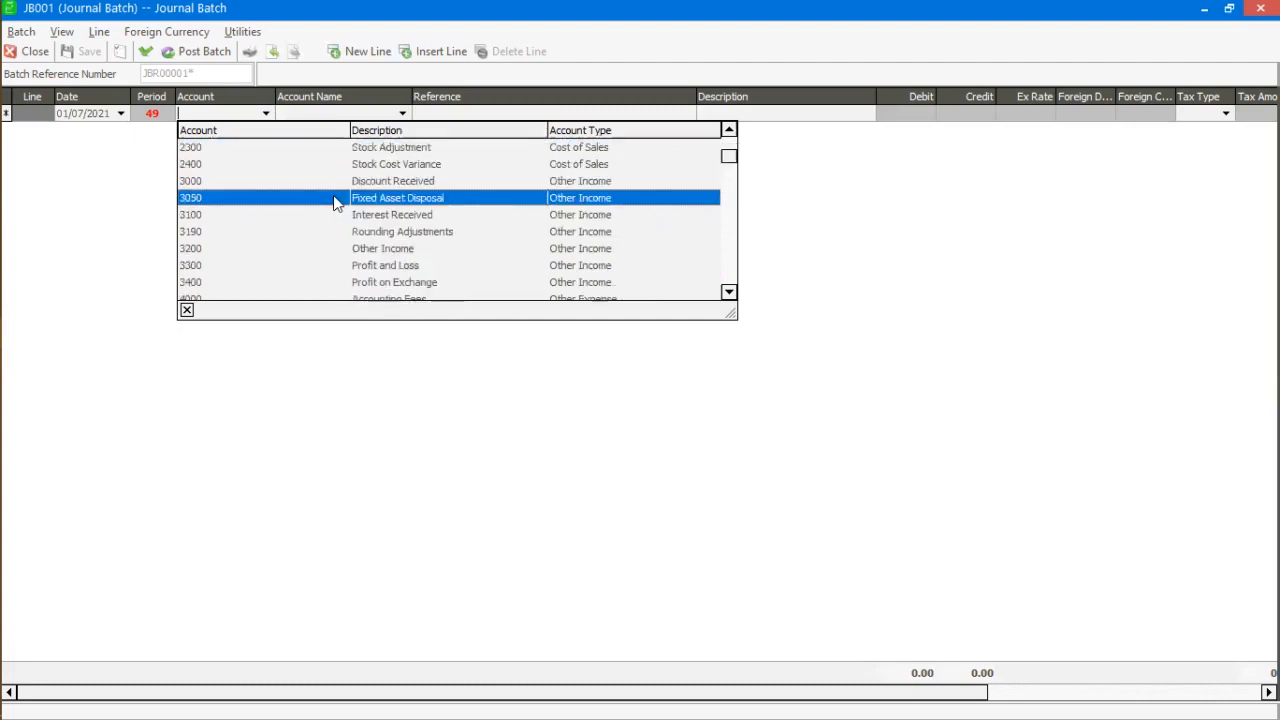
scroll(336, 196, up, 4)
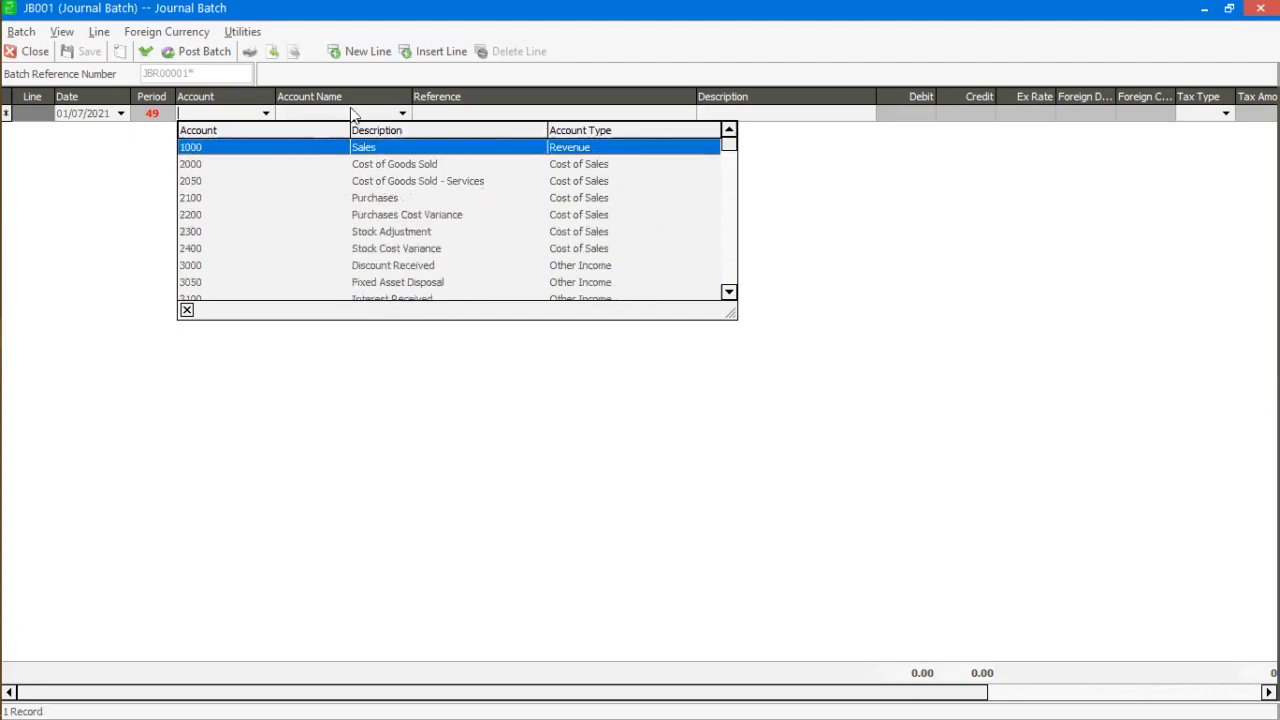
Step: Set the first journal line's account to Plant & Machinery>Acc. Depreciation, choosing it by account name
click(352, 116)
text(Accounting Fees)
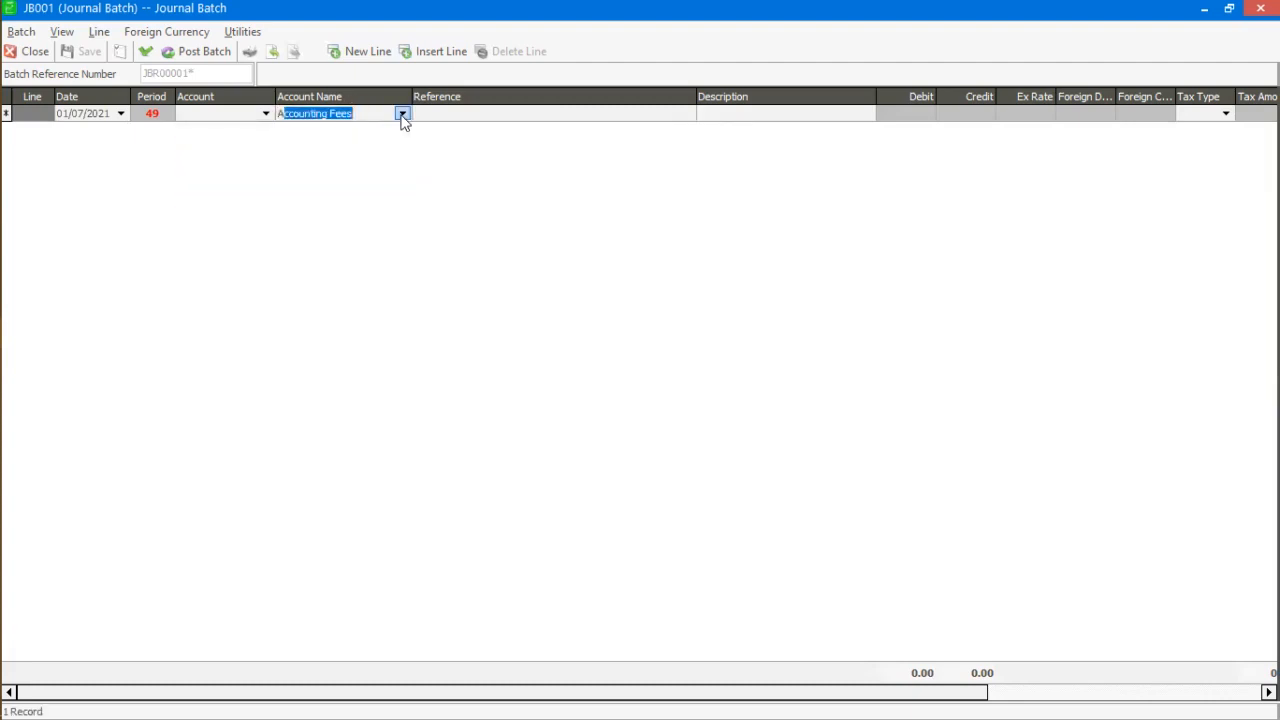
click(402, 114)
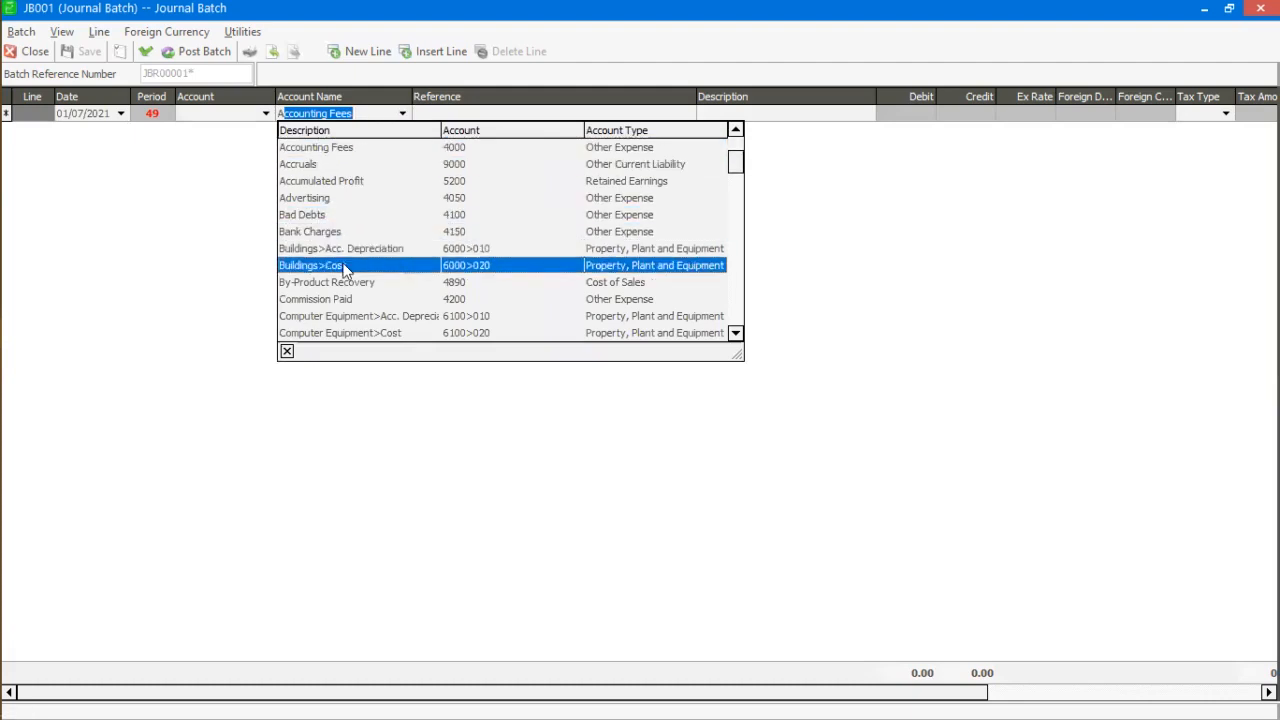
key(Down)
key(Down)
key(Down)
key(Down)
key(Down)
key(Down)
key(Down)
key(Down)
key(Down)
key(Down)
key(Down)
key(Down)
key(Down)
key(Down)
key(Down)
key(Down)
key(Down)
key(Down)
key(Down)
key(Down)
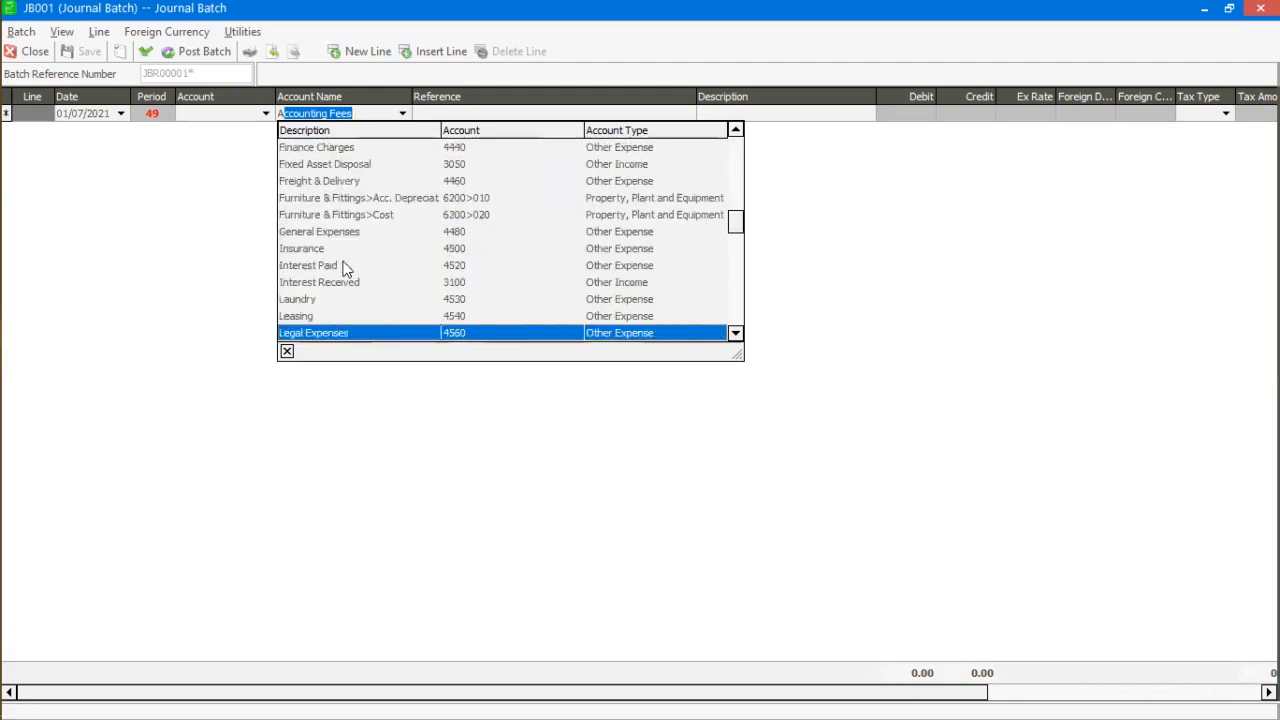
key(Down)
key(Down)
key(Down)
key(Down)
key(Down)
key(Down)
key(Down)
key(Down)
key(Down)
key(Down)
key(Down)
key(Down)
key(Down)
key(Down)
key(Down)
key(Down)
key(Down)
key(Down)
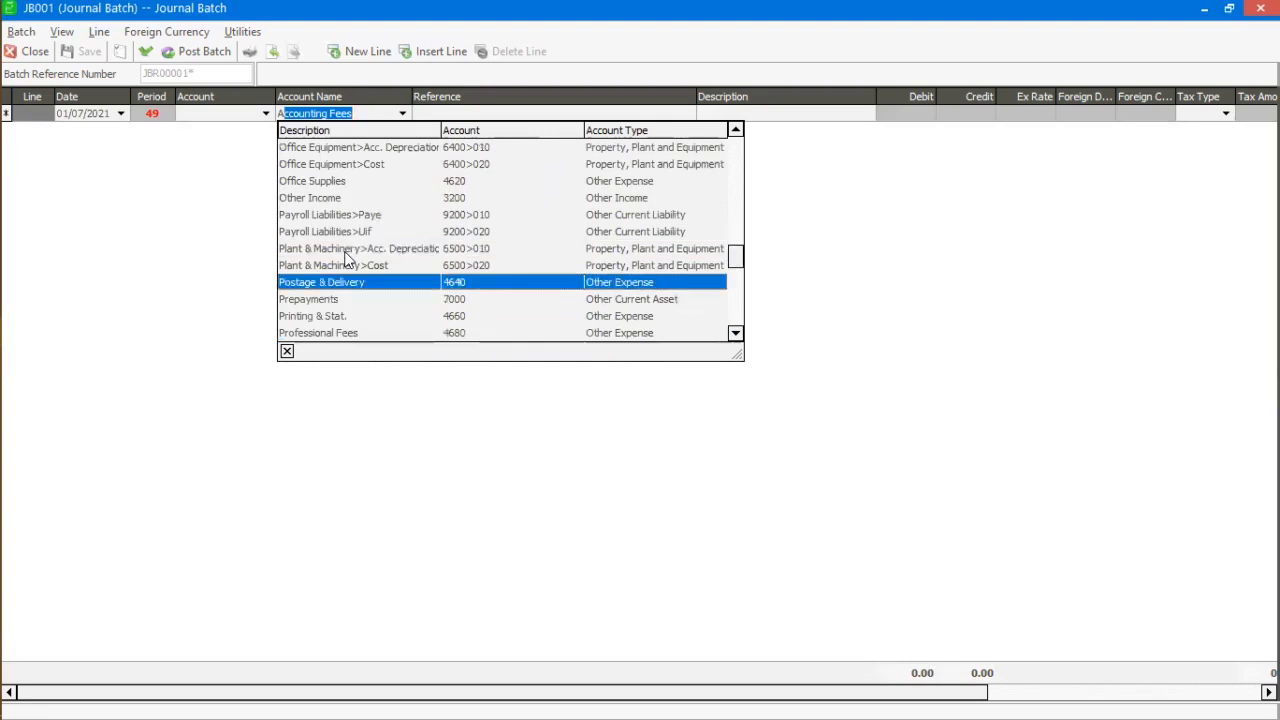
key(Down)
key(Down)
key(Down)
key(Down)
key(Down)
key(Down)
key(Down)
key(Down)
key(Down)
key(Down)
key(Down)
key(Down)
key(Down)
key(Down)
key(Down)
key(Down)
key(Down)
key(Down)
key(Down)
key(Down)
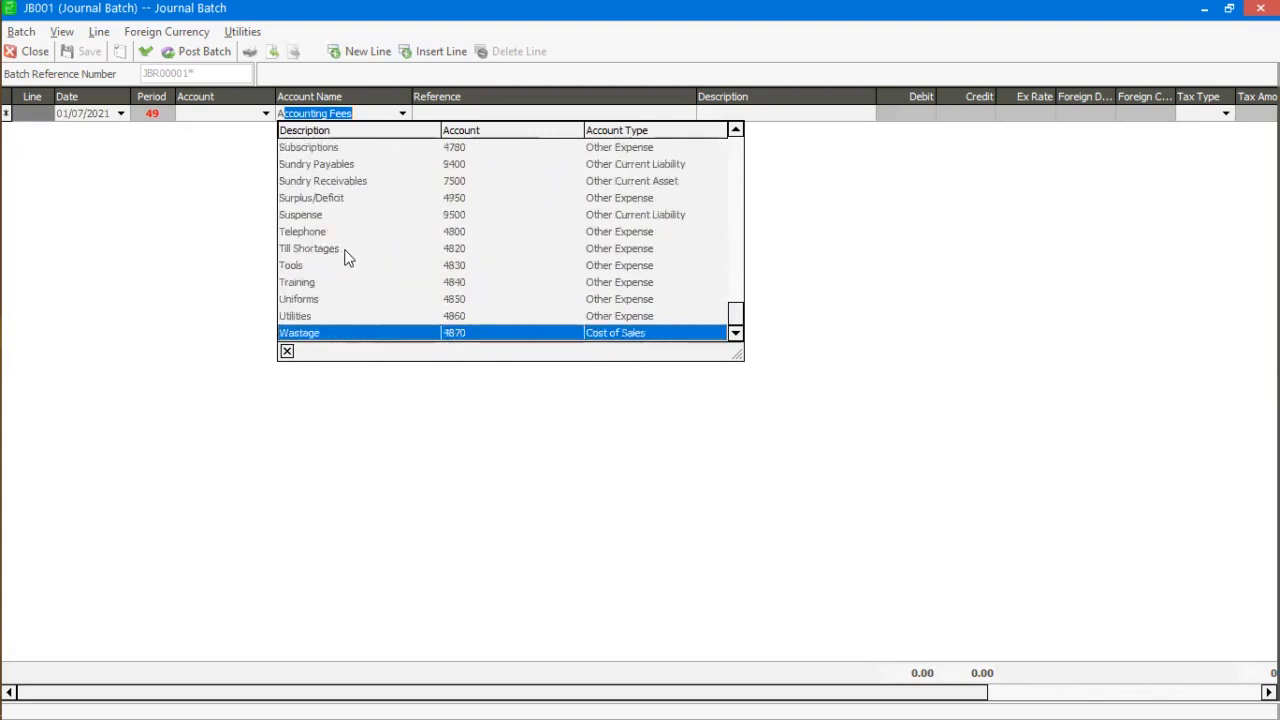
key(Up)
key(Up)
key(Up)
key(Up)
key(Up)
key(Up)
key(Up)
key(Up)
key(Up)
key(Up)
key(Up)
key(Up)
key(Up)
key(Up)
key(Up)
key(Up)
key(Up)
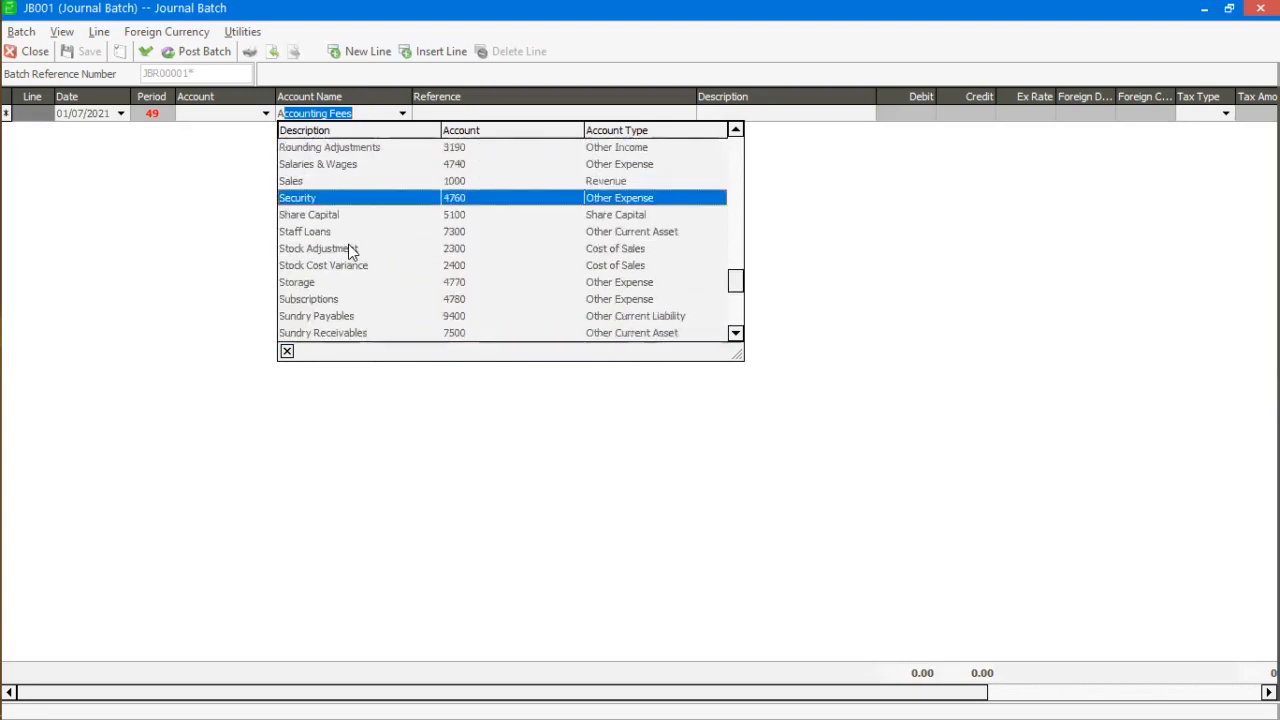
key(Up)
key(Up)
key(Up)
key(Up)
key(Up)
key(Up)
key(Up)
key(Up)
key(Up)
key(Up)
key(Up)
key(Up)
key(Up)
key(Up)
key(Up)
key(Up)
key(Down)
key(Down)
key(Down)
key(Up)
key(Up)
key(Up)
key(Up)
key(Up)
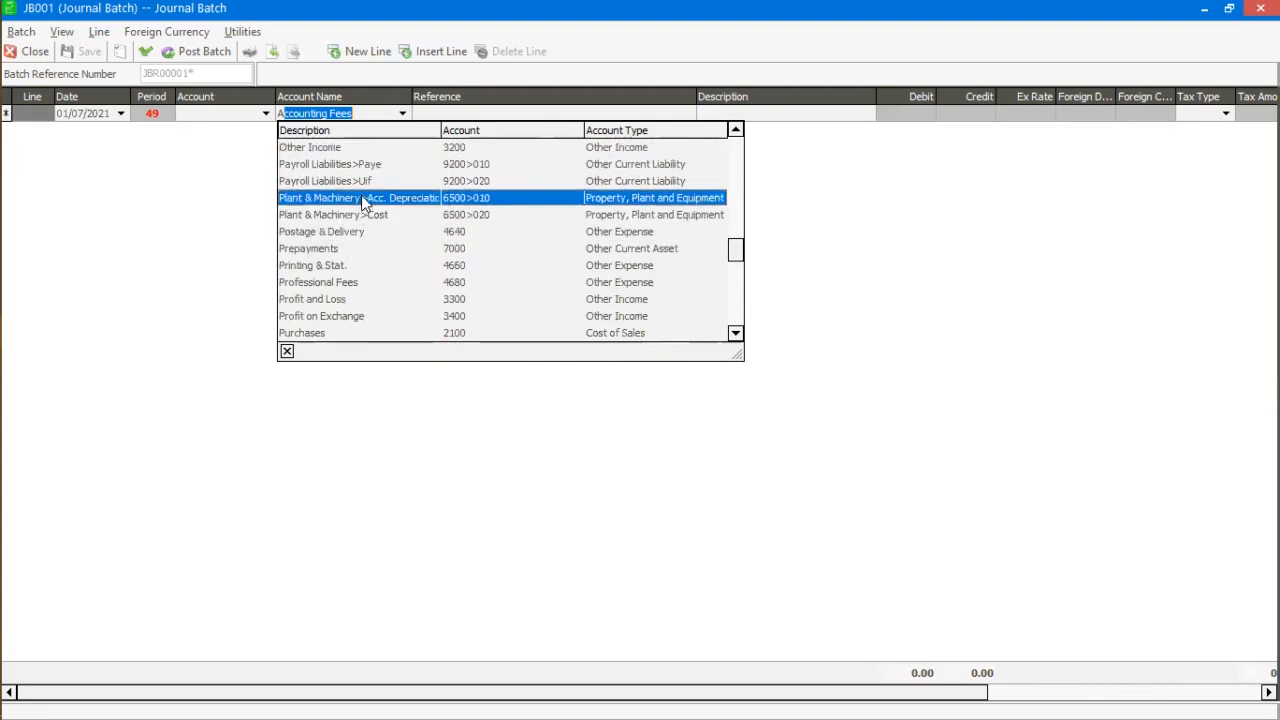
click(362, 200)
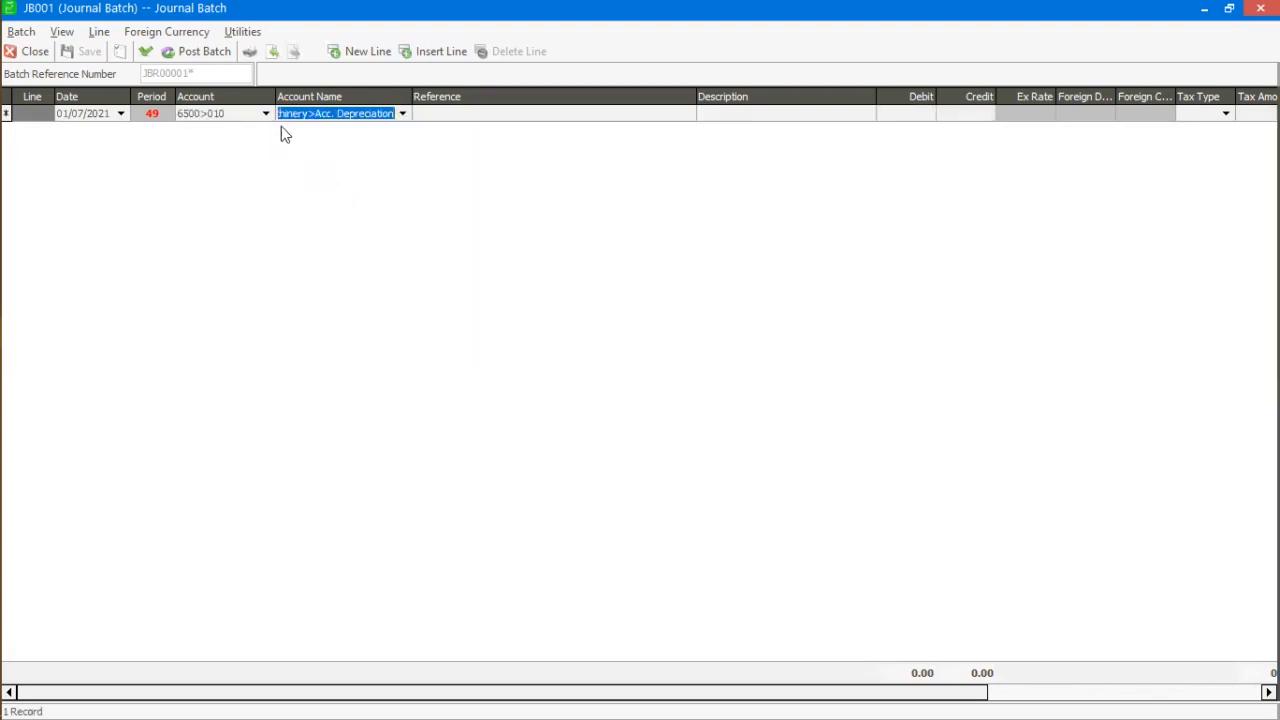
Step: Enter "Dep for June" as the first line's reference and change its date to 29/06/2021
click(537, 113)
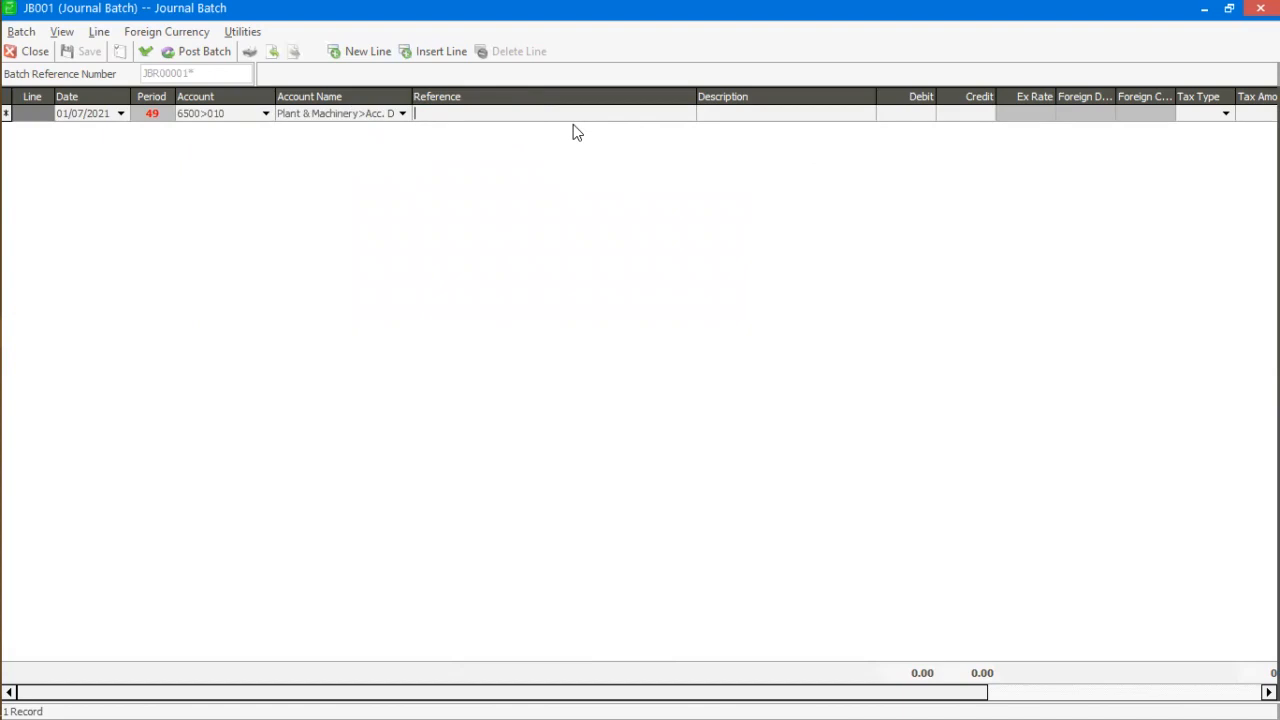
text(Dep for June)
click(121, 114)
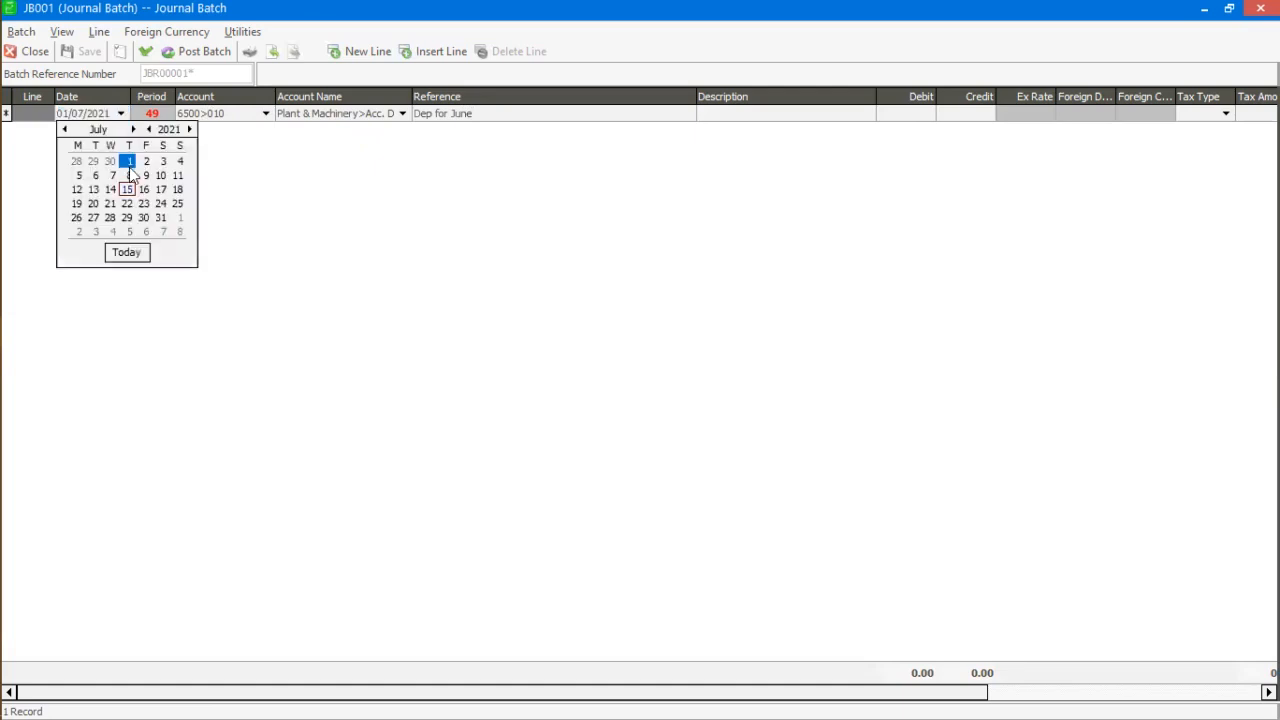
click(94, 162)
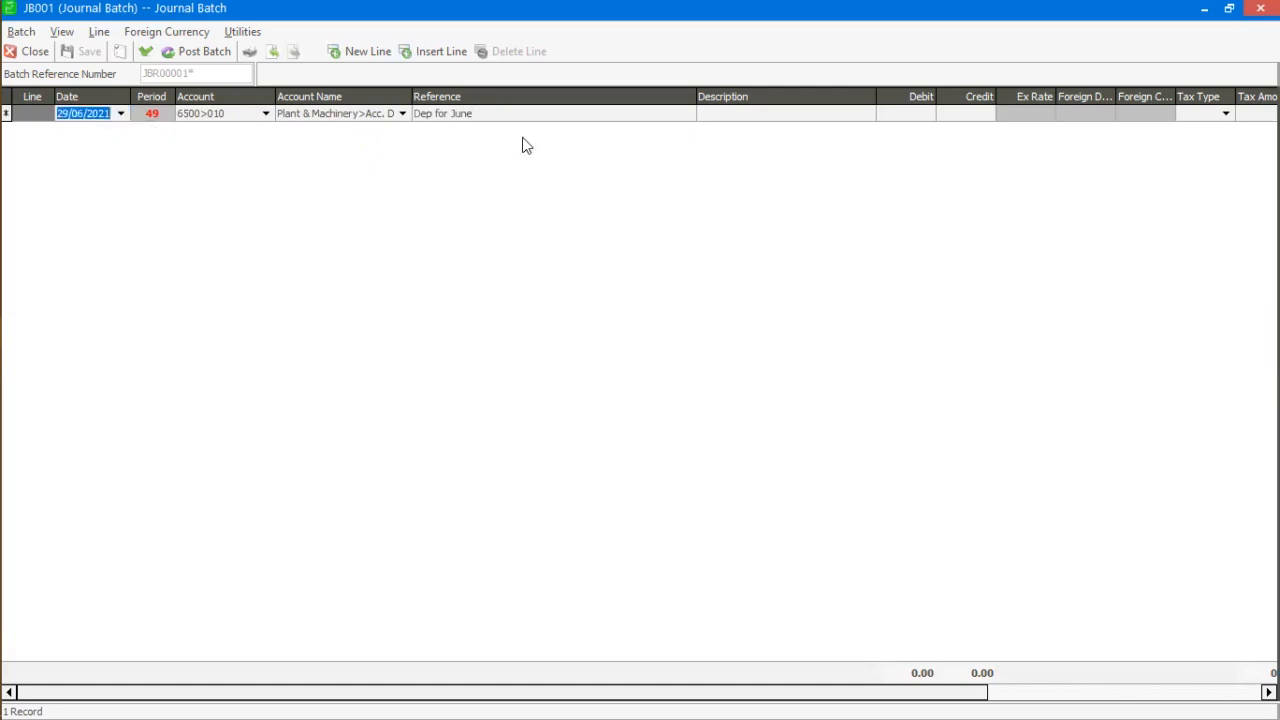
Step: Copy the first line's reference into its description, enter a credit of 5000, and complete the line
click(539, 116)
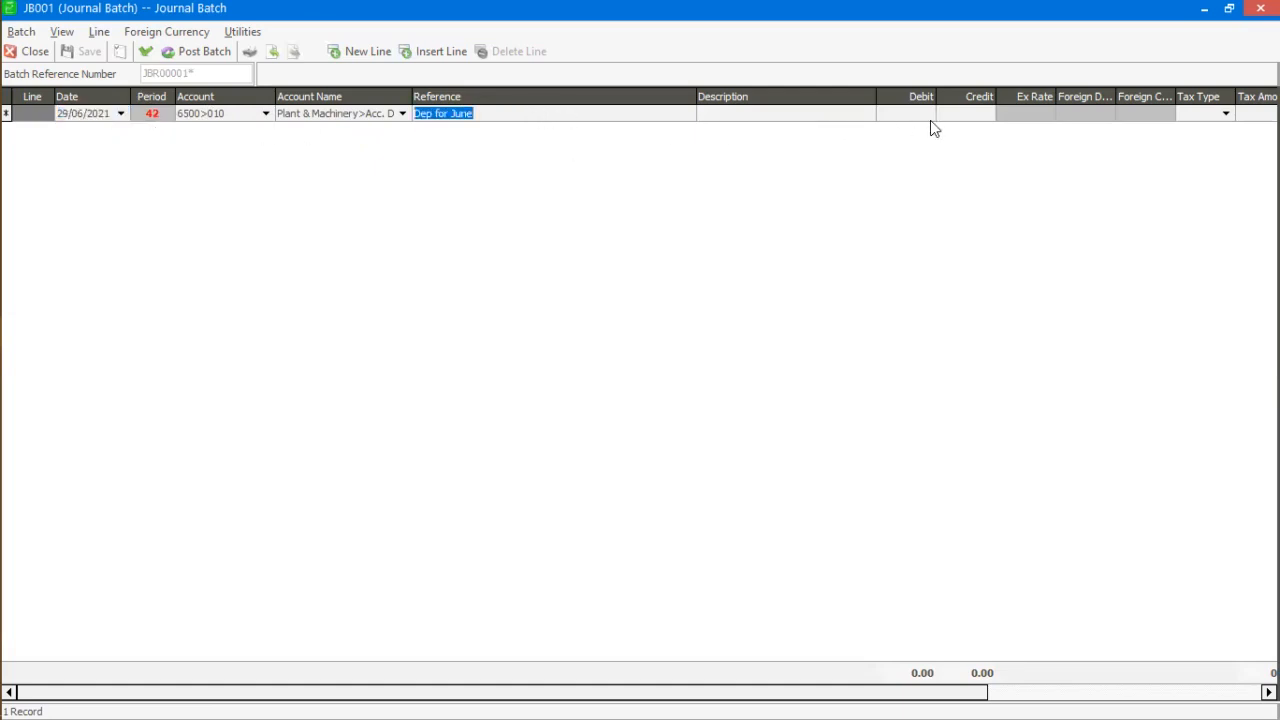
click(958, 116)
click(822, 116)
click(513, 114)
key(ctrl+c)
click(763, 115)
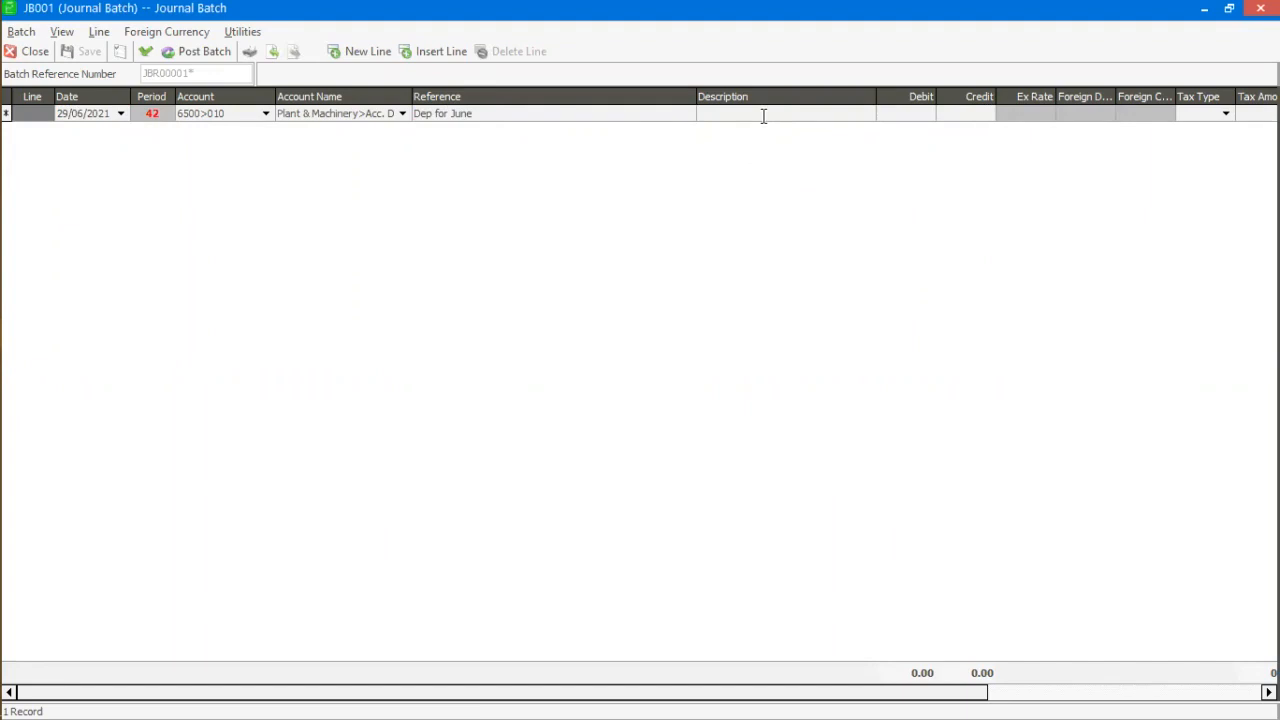
key(ctrl+v)
text(5000)
key(Return)
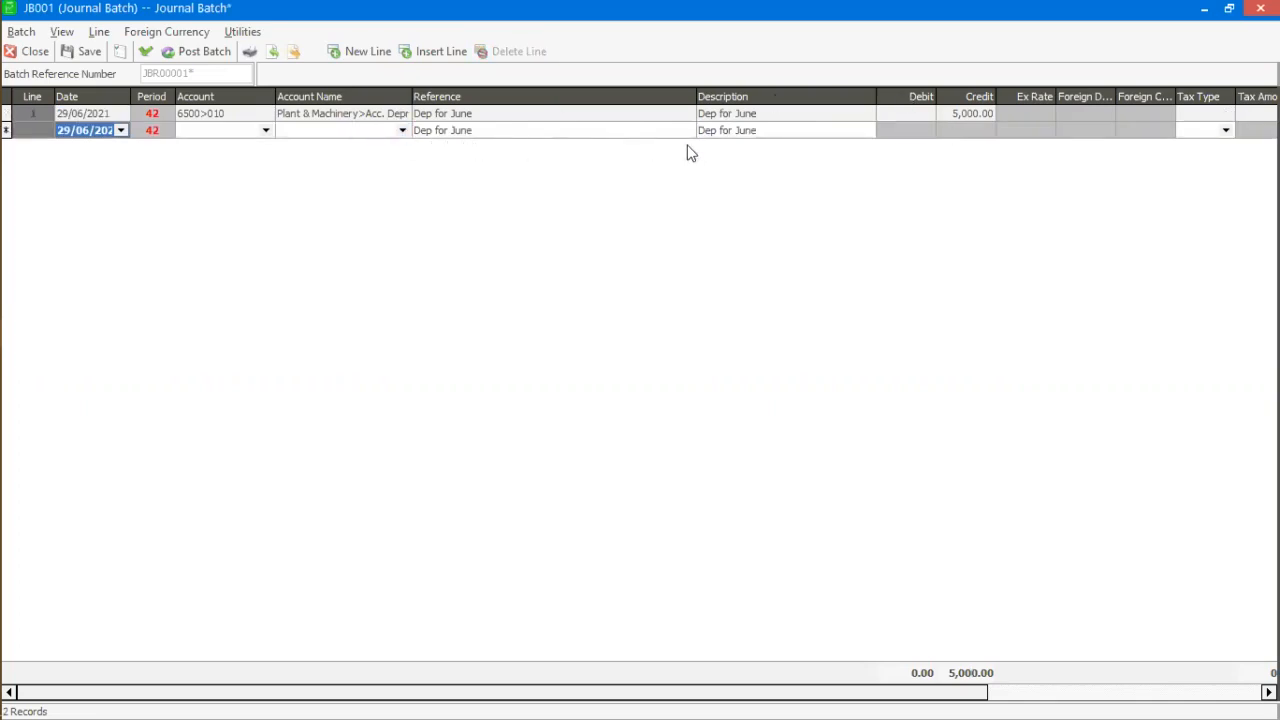
Step: Set the second line's account to Depreciation and enter a debit of 5000
click(402, 131)
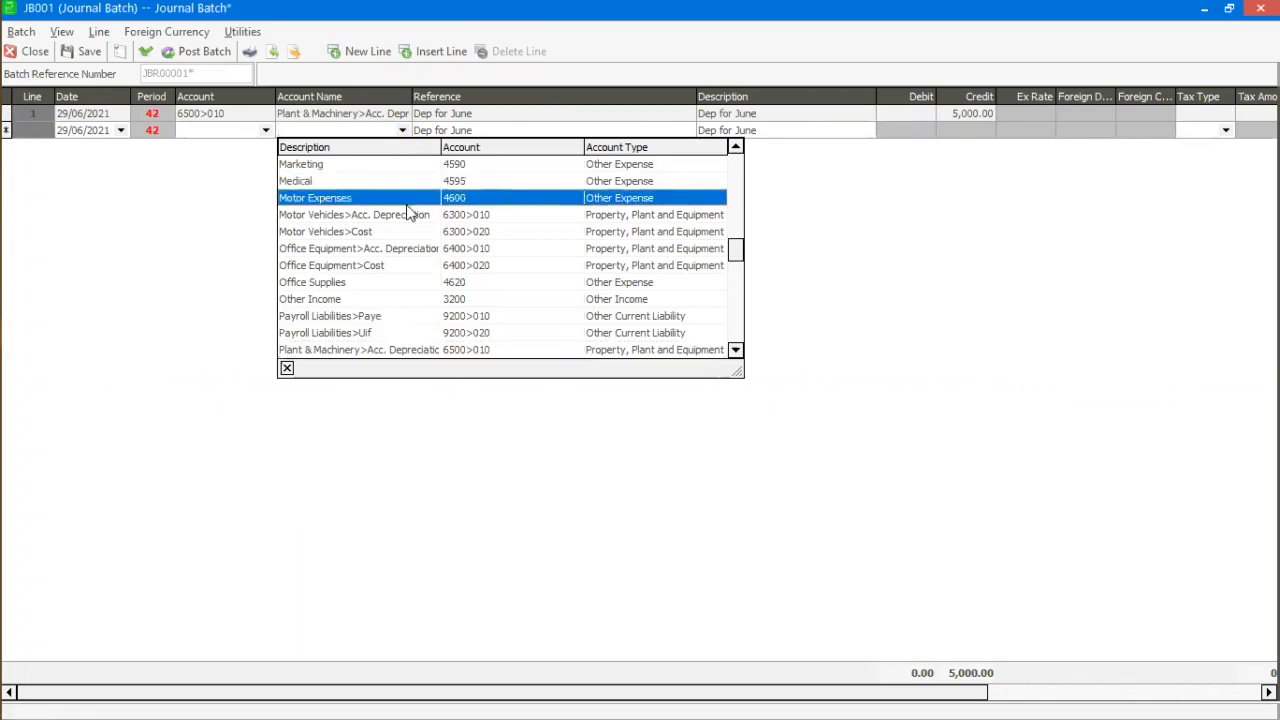
text(Deposit Account)
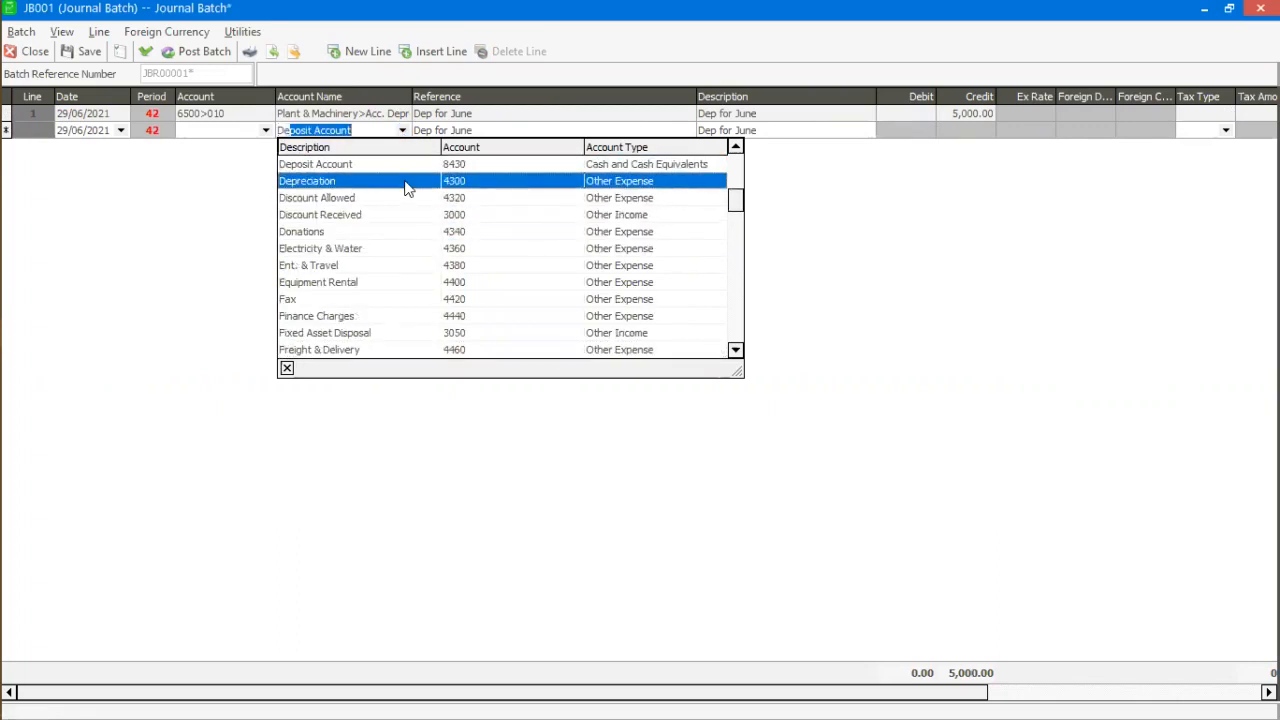
click(405, 186)
key(Tab)
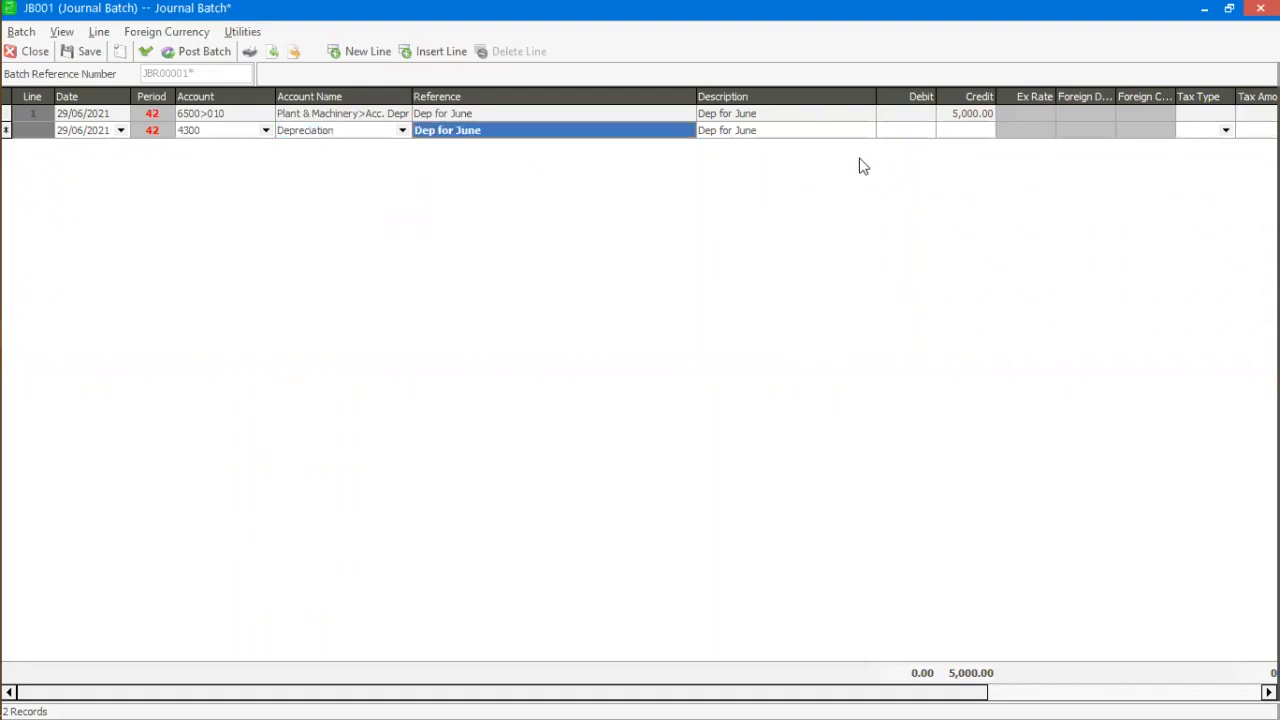
click(903, 131)
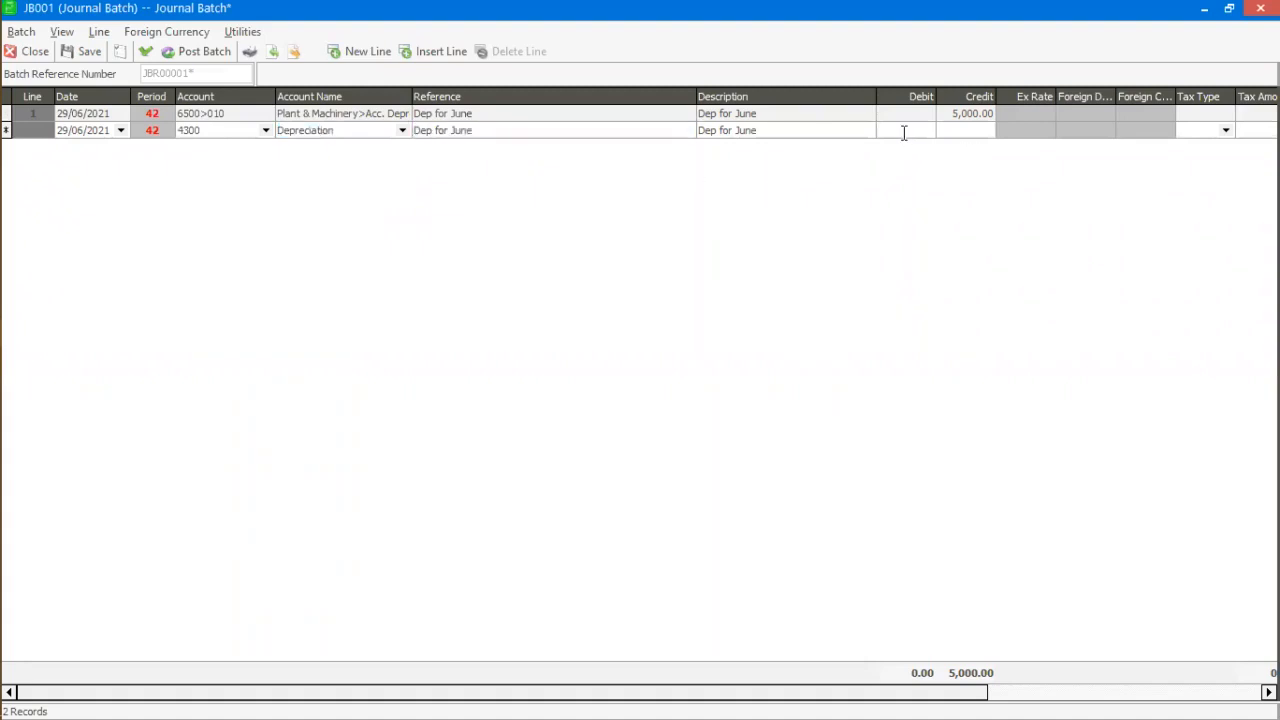
text(5000)
key(Down)
key(Up)
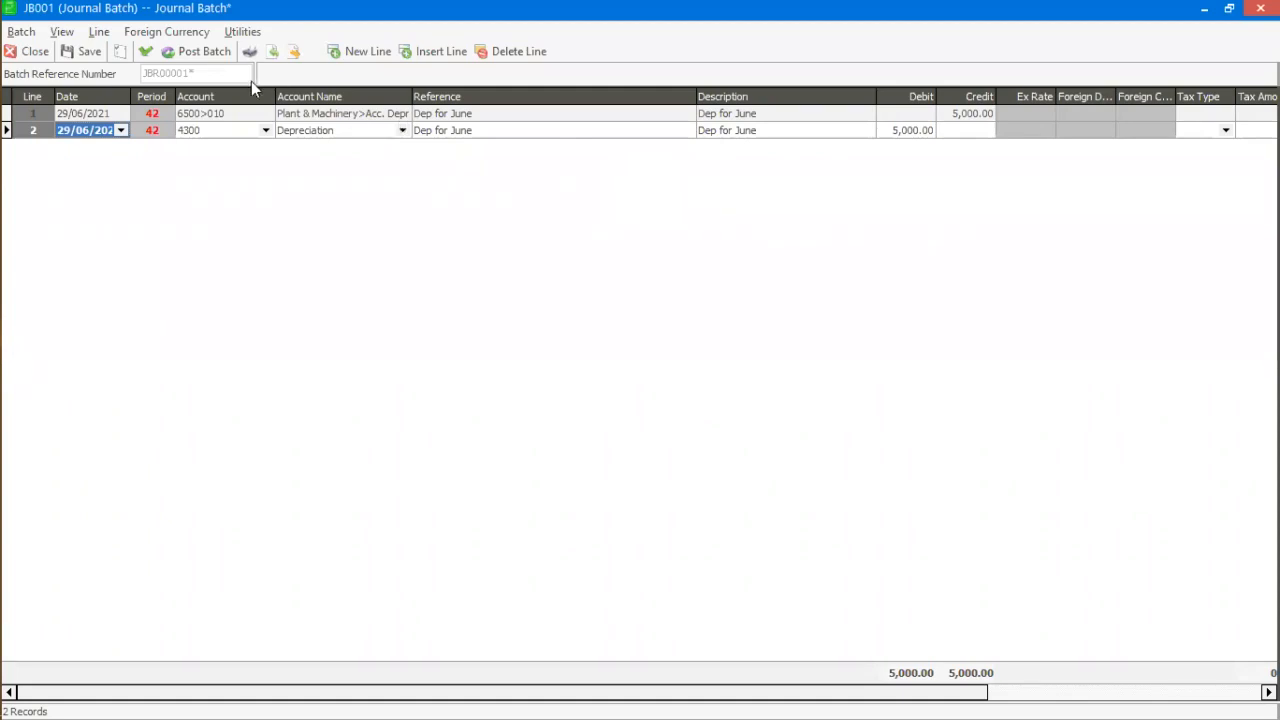
Step: Post journal batch JB001, saving its changes and skipping the batch printout
click(198, 51)
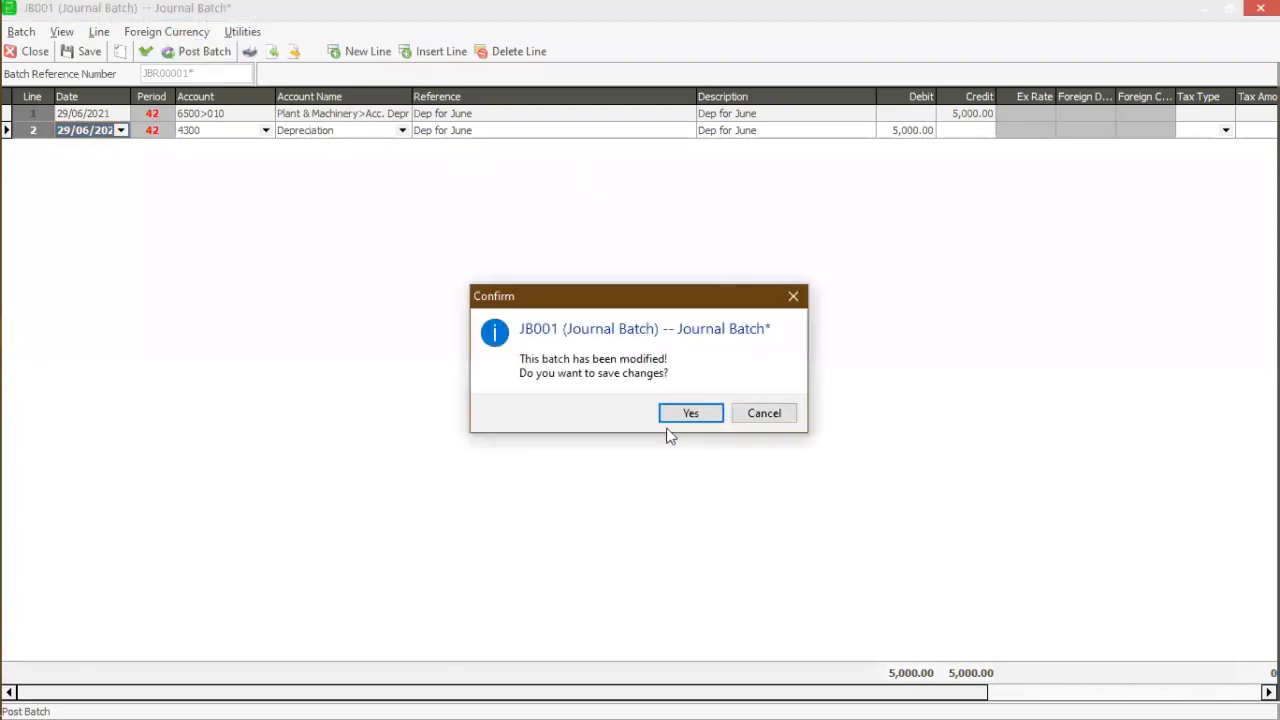
click(690, 413)
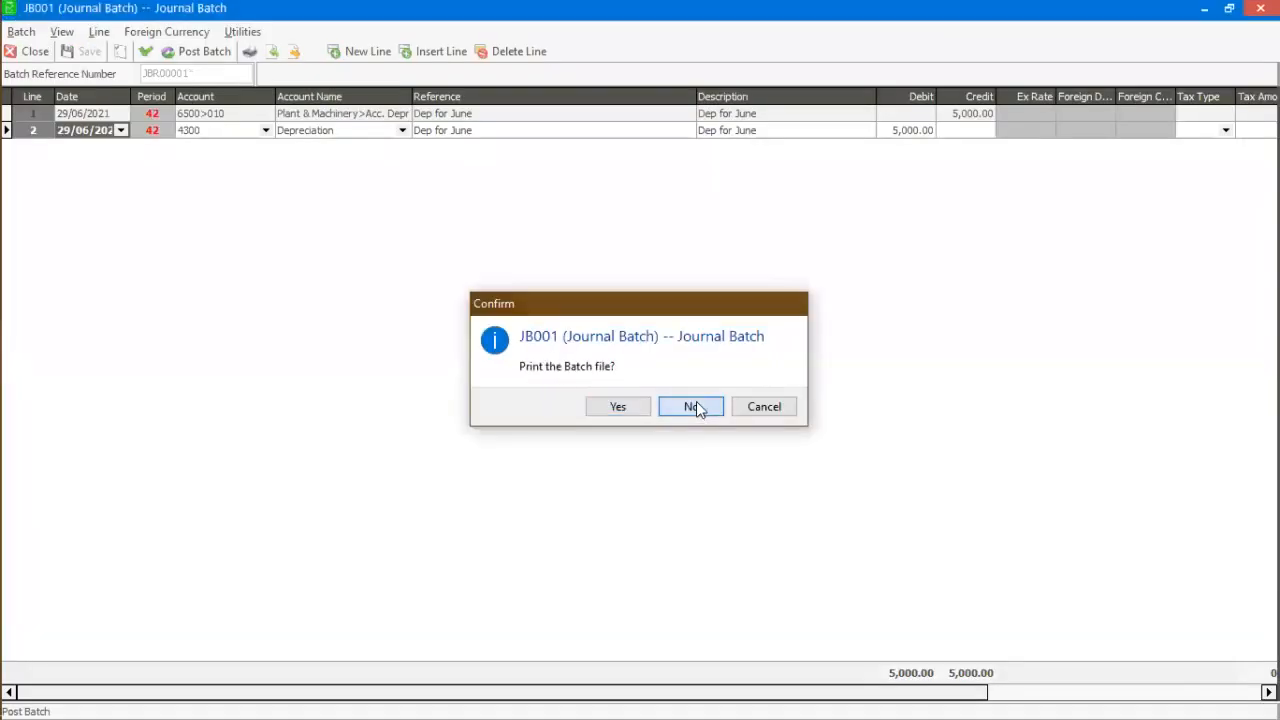
click(696, 407)
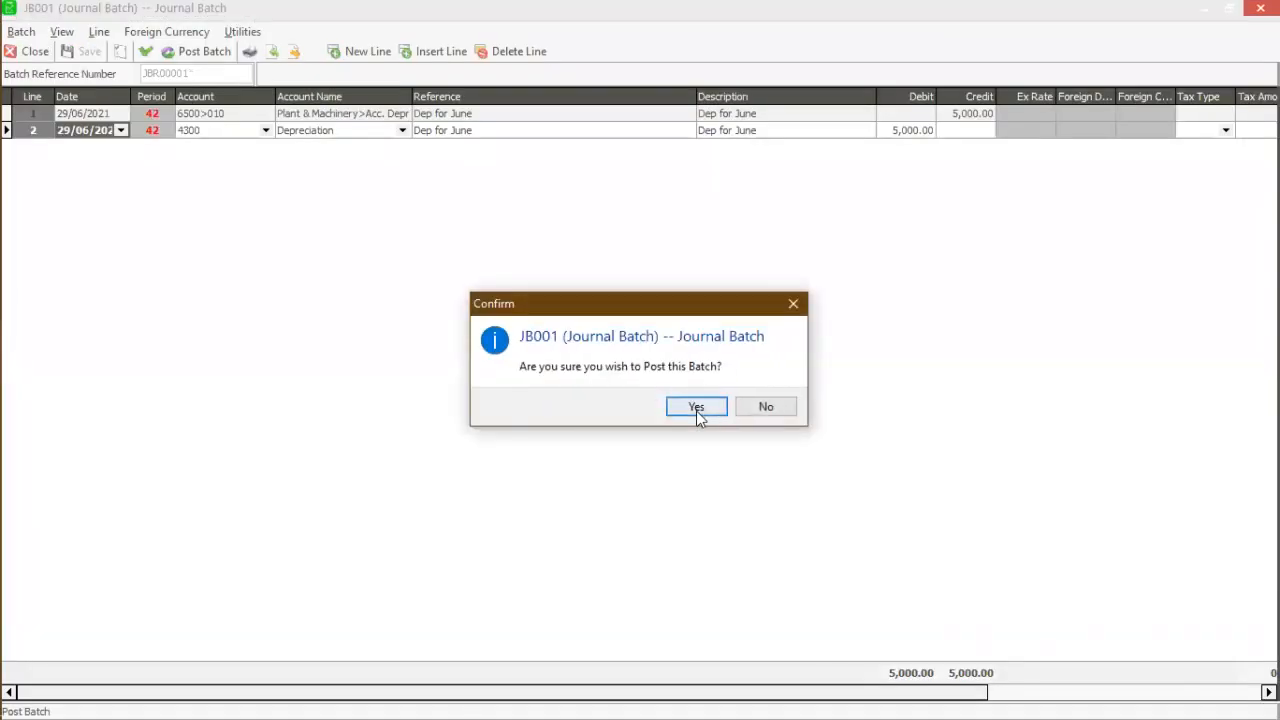
click(697, 410)
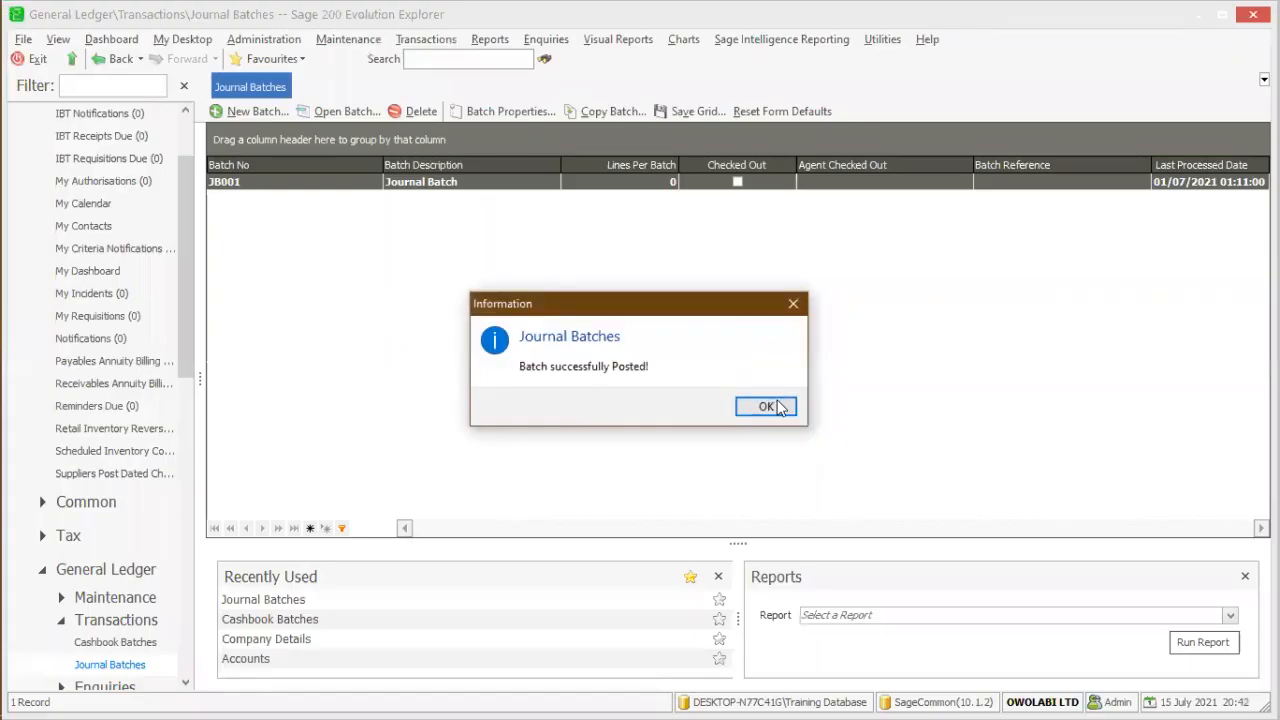
click(766, 406)
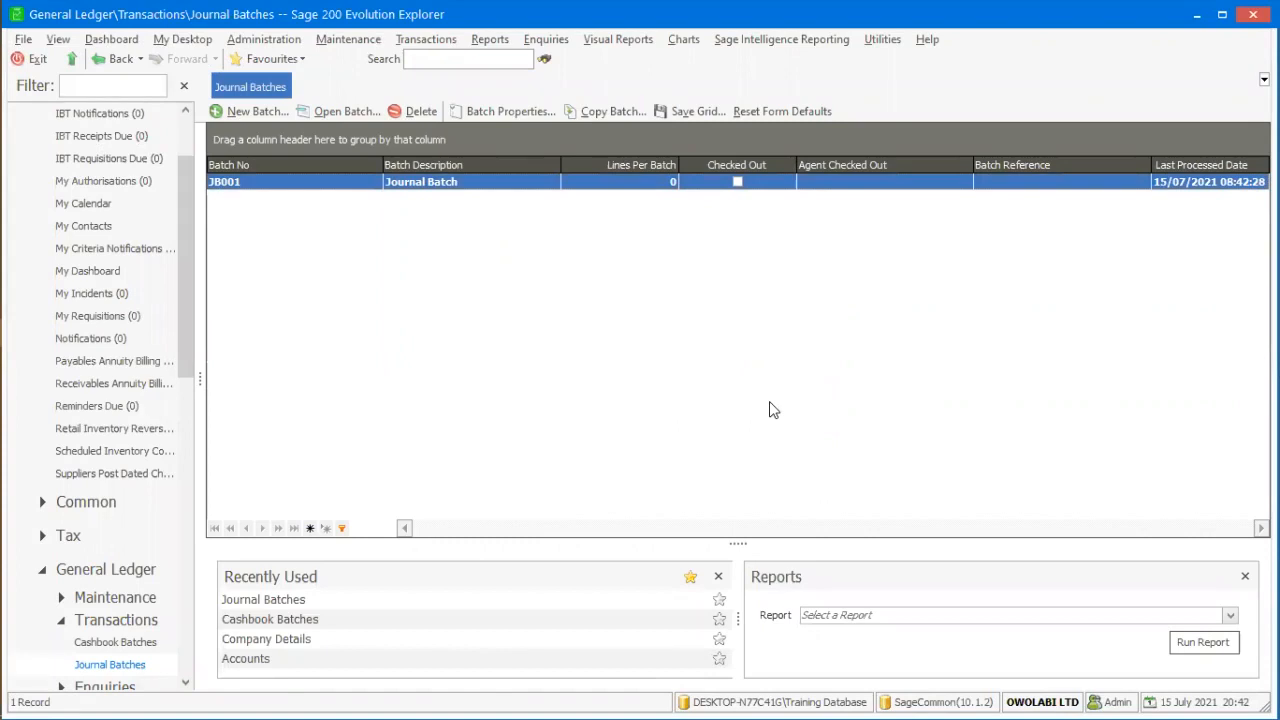
Step: Switch to DG Cashbook.pptx in PowerPoint and select the closing "Thank you!" slide
key(alt+Tab)
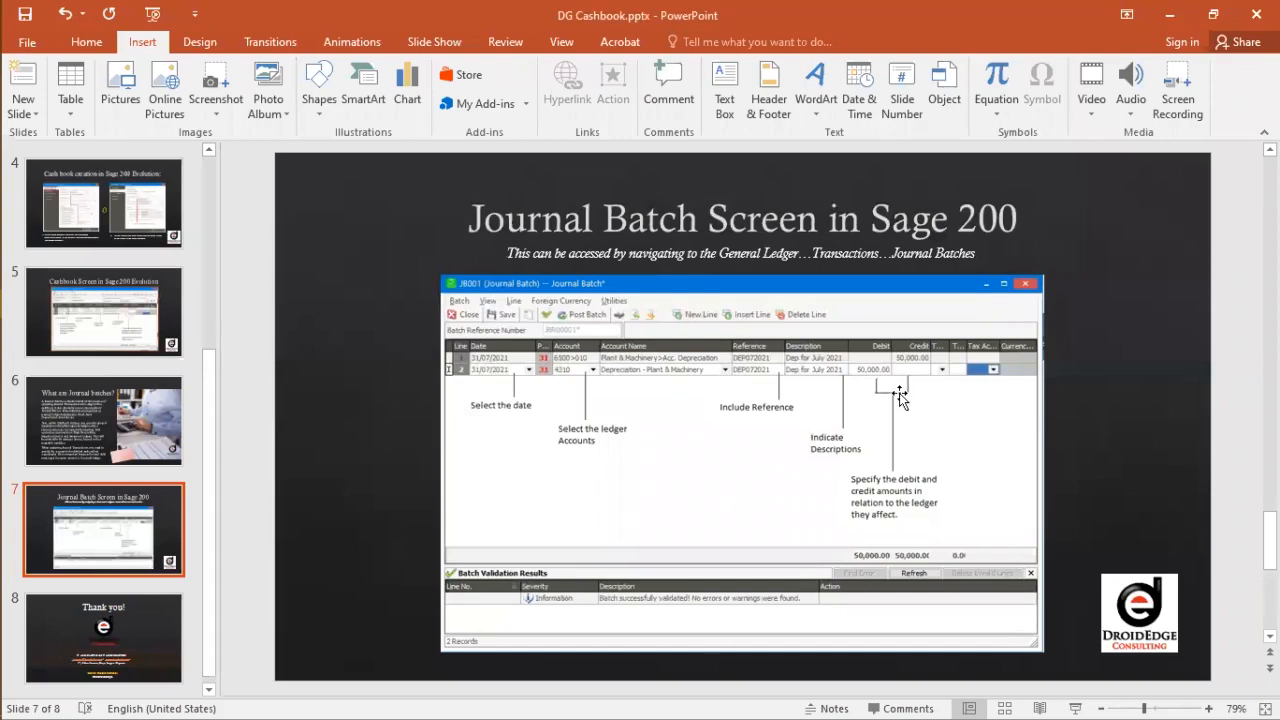
click(104, 637)
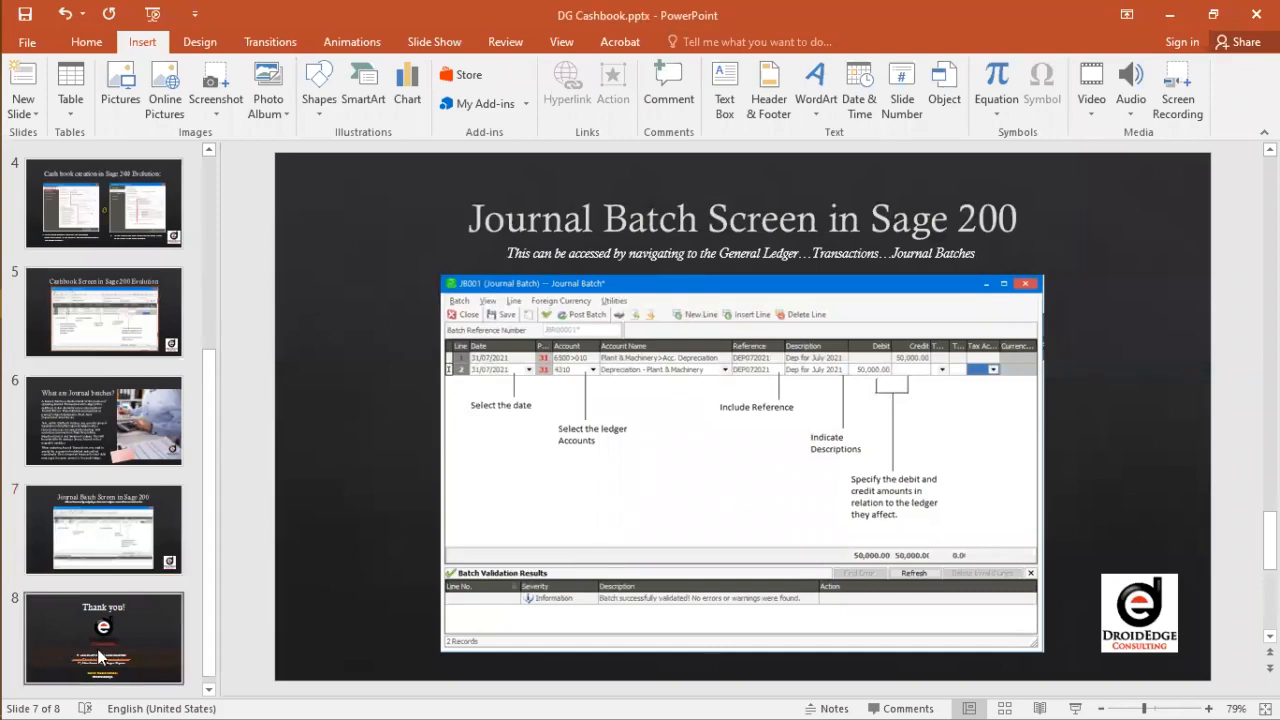